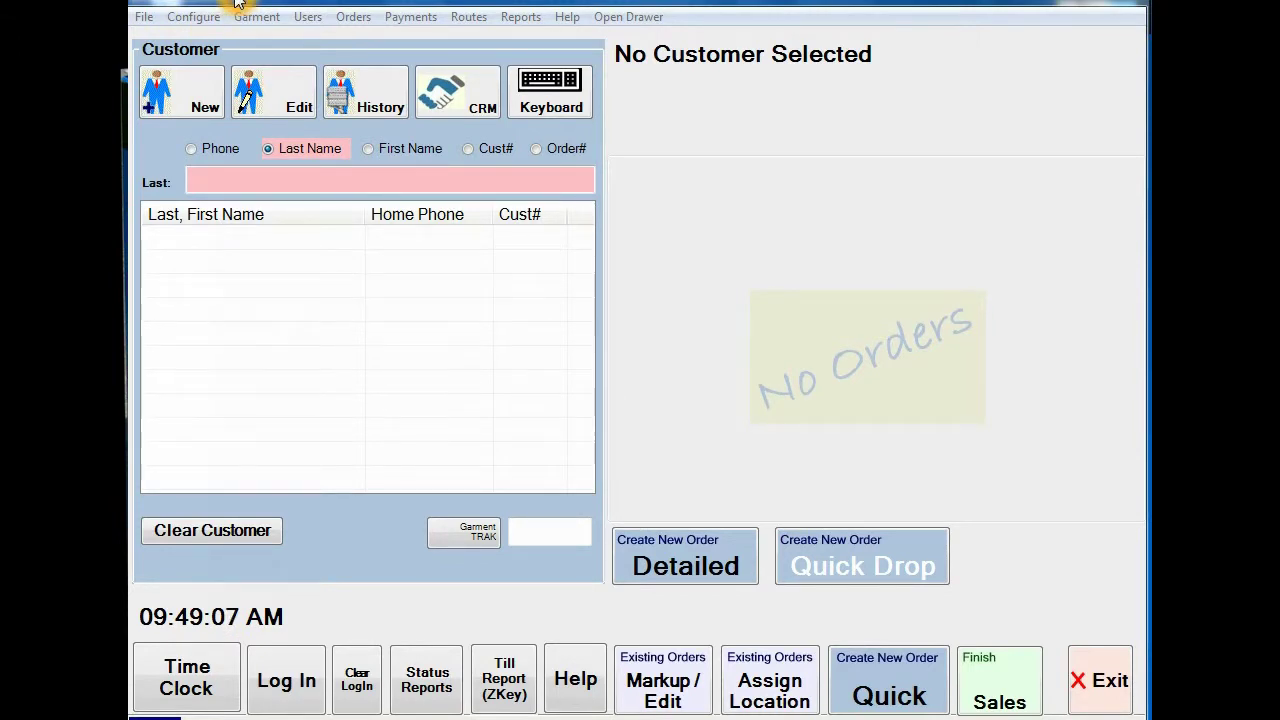
Step: Start a quick drop of 2 Trousers, 1 Suits 2PC and 3 Shirts (LAU), totalling $29.40
{"action": "left_click", "coordinate": [848, 577]}
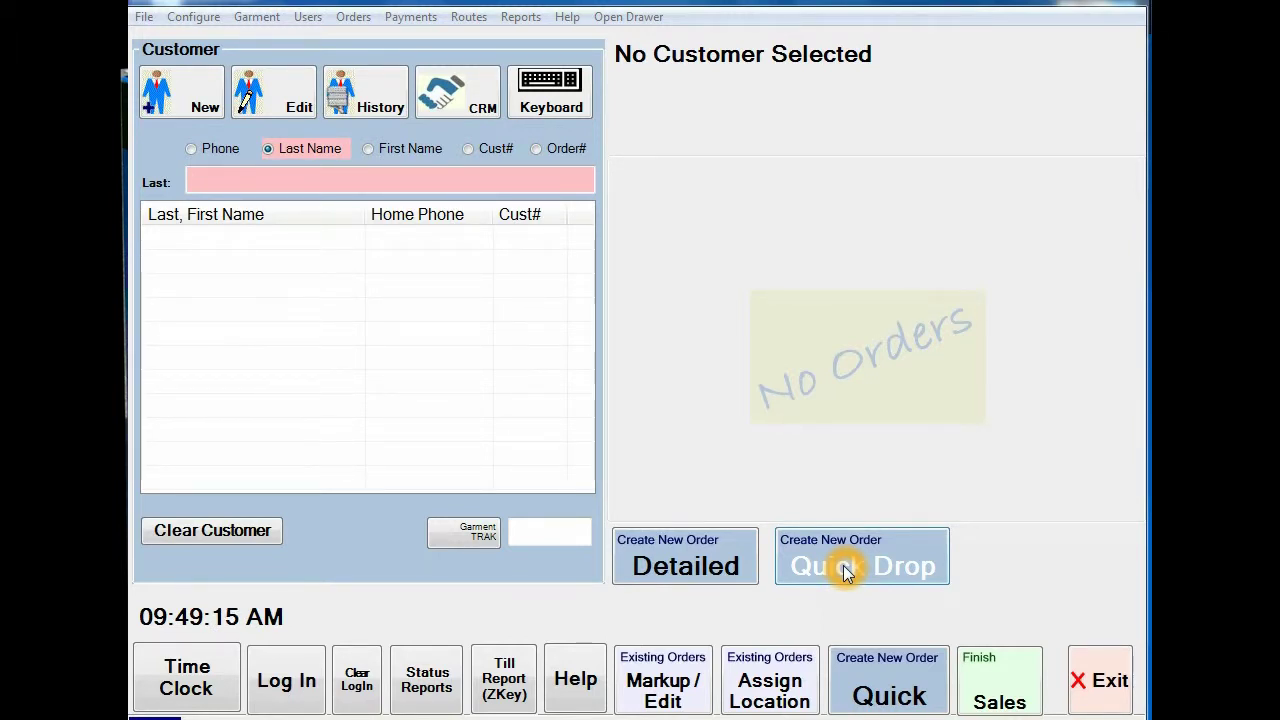
{"action": "left_click", "coordinate": [203, 184]}
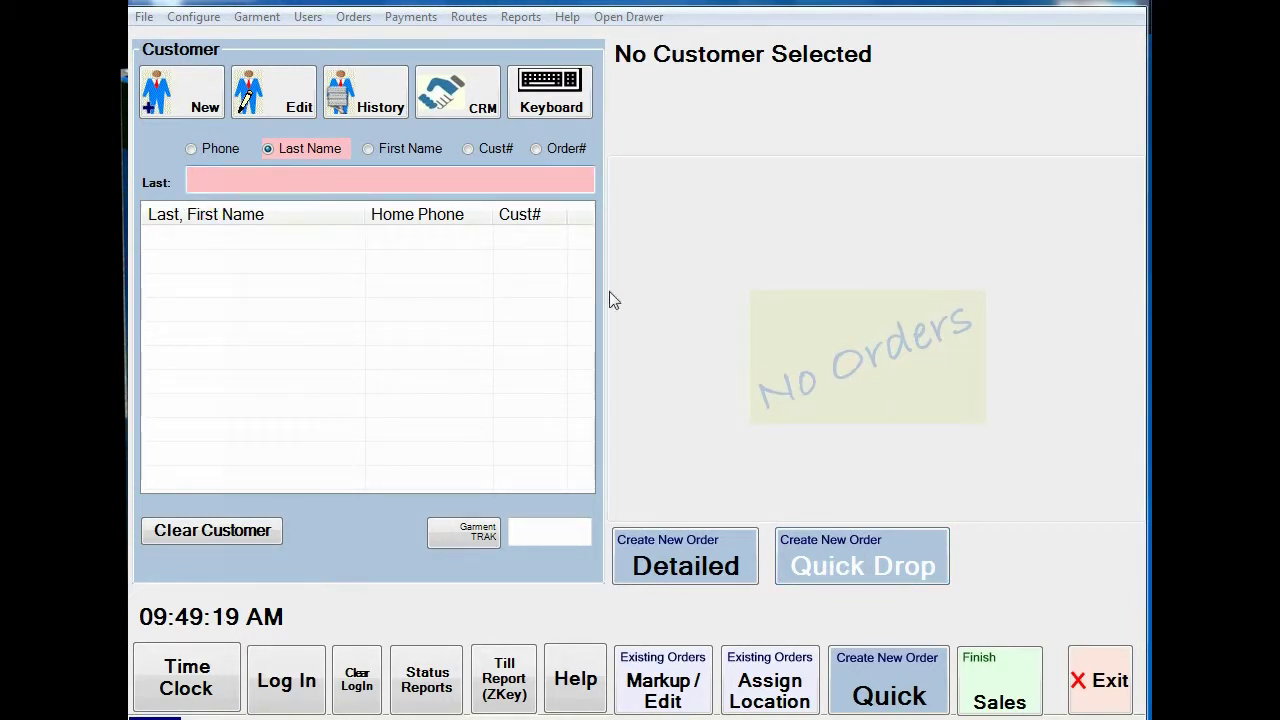
{"action": "left_click", "coordinate": [845, 567]}
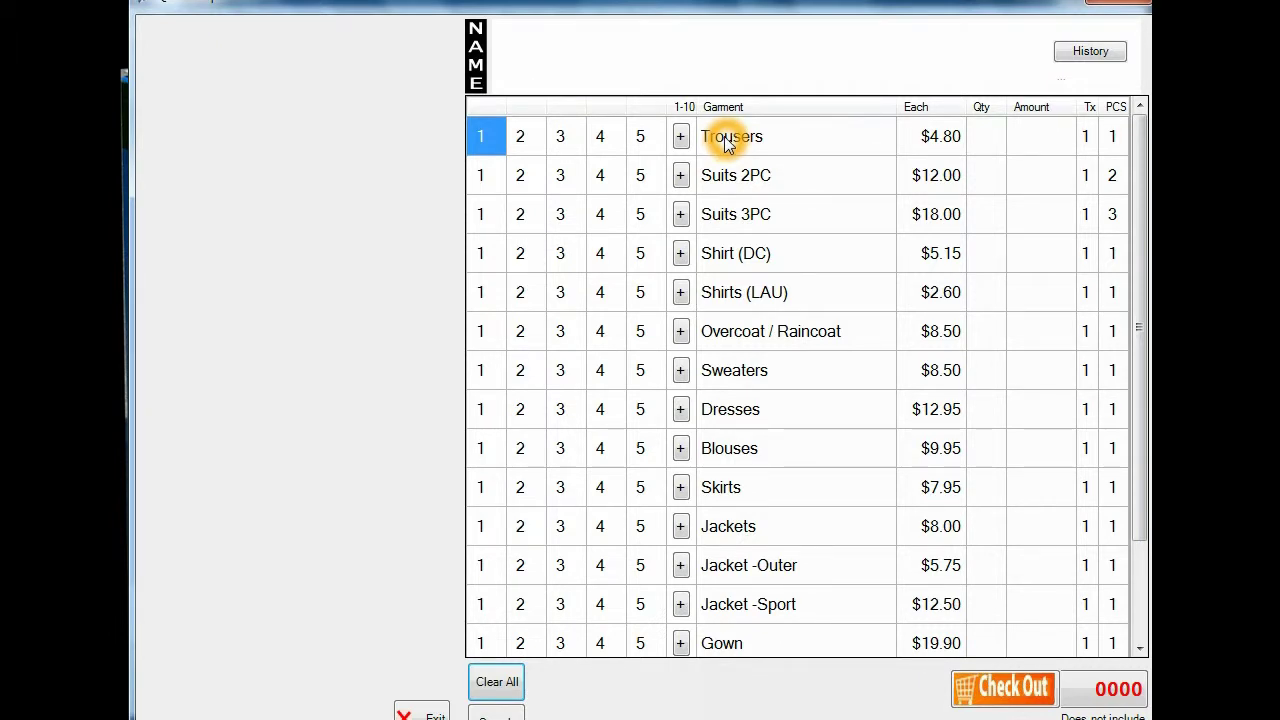
{"action": "left_click", "coordinate": [557, 139]}
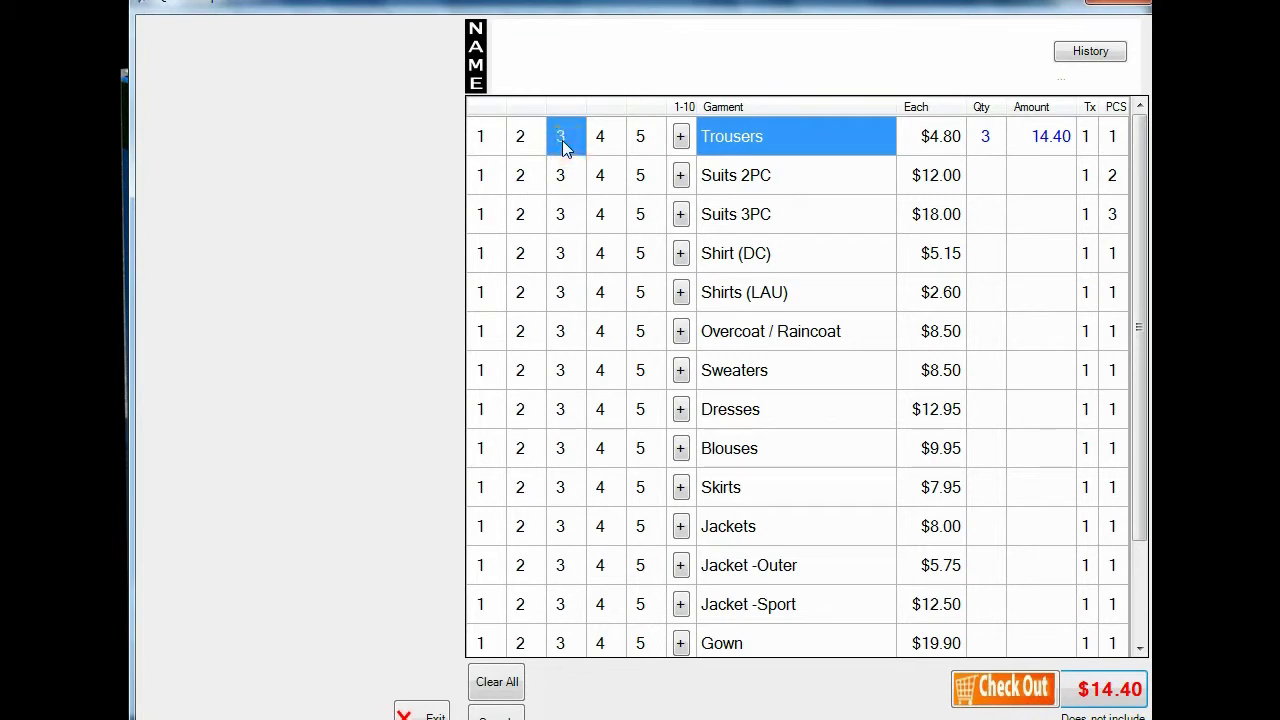
{"action": "left_click", "coordinate": [562, 140]}
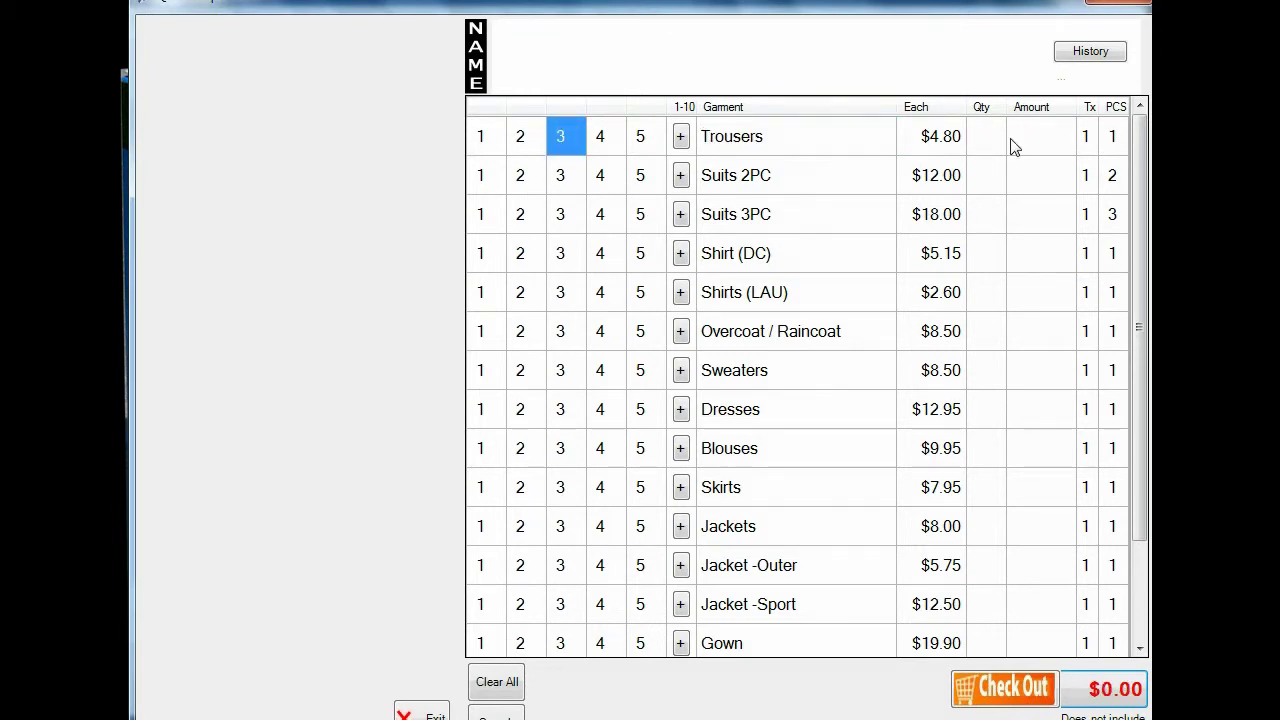
{"action": "left_click", "coordinate": [521, 140]}
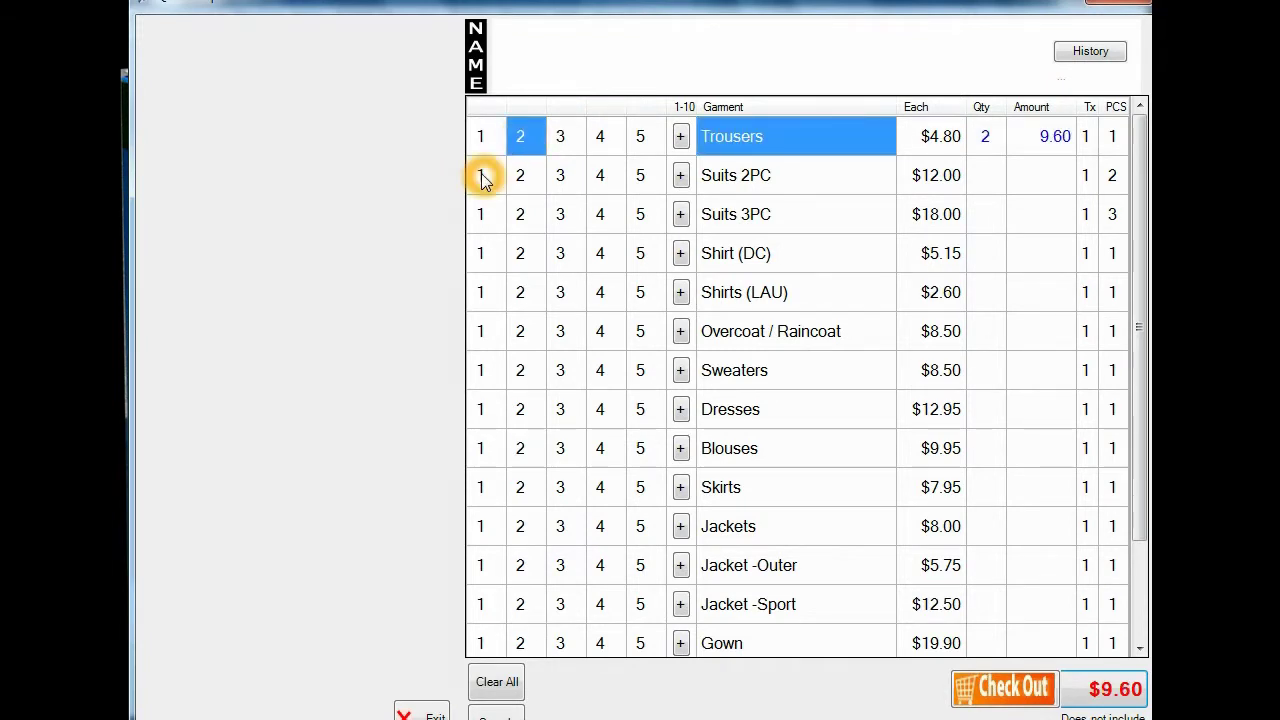
{"action": "left_click", "coordinate": [483, 177]}
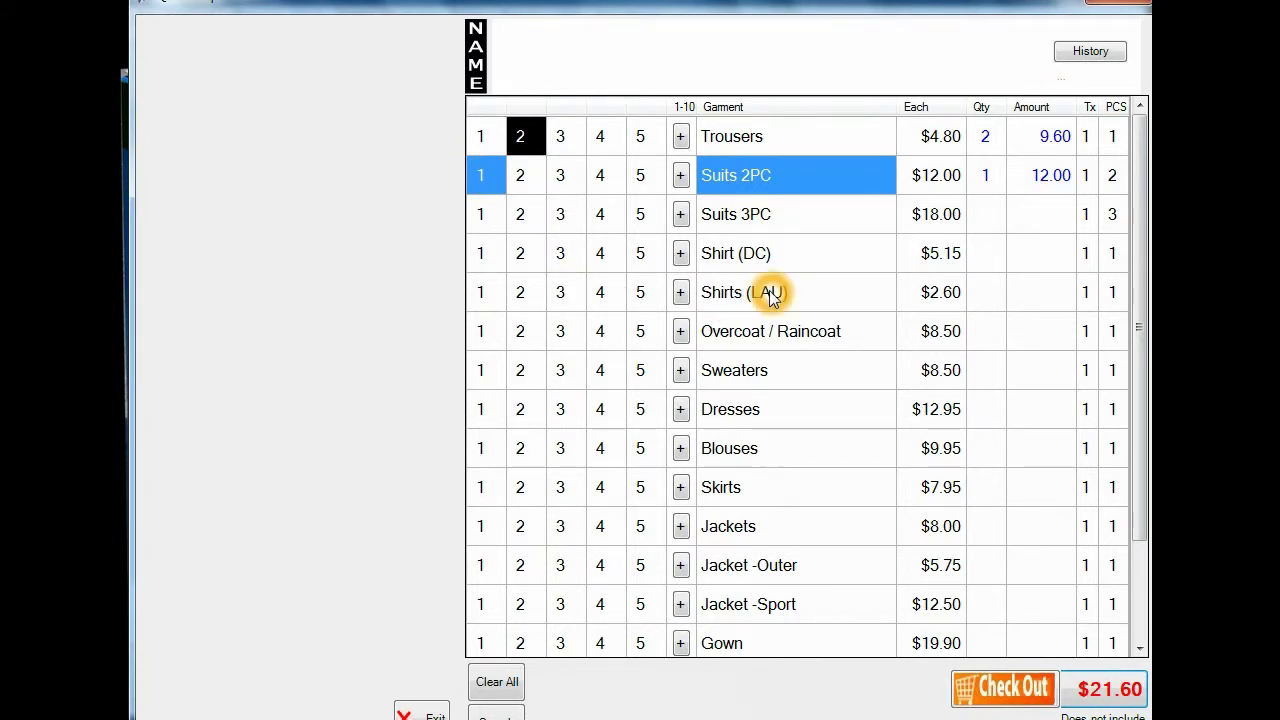
{"action": "left_click", "coordinate": [563, 292]}
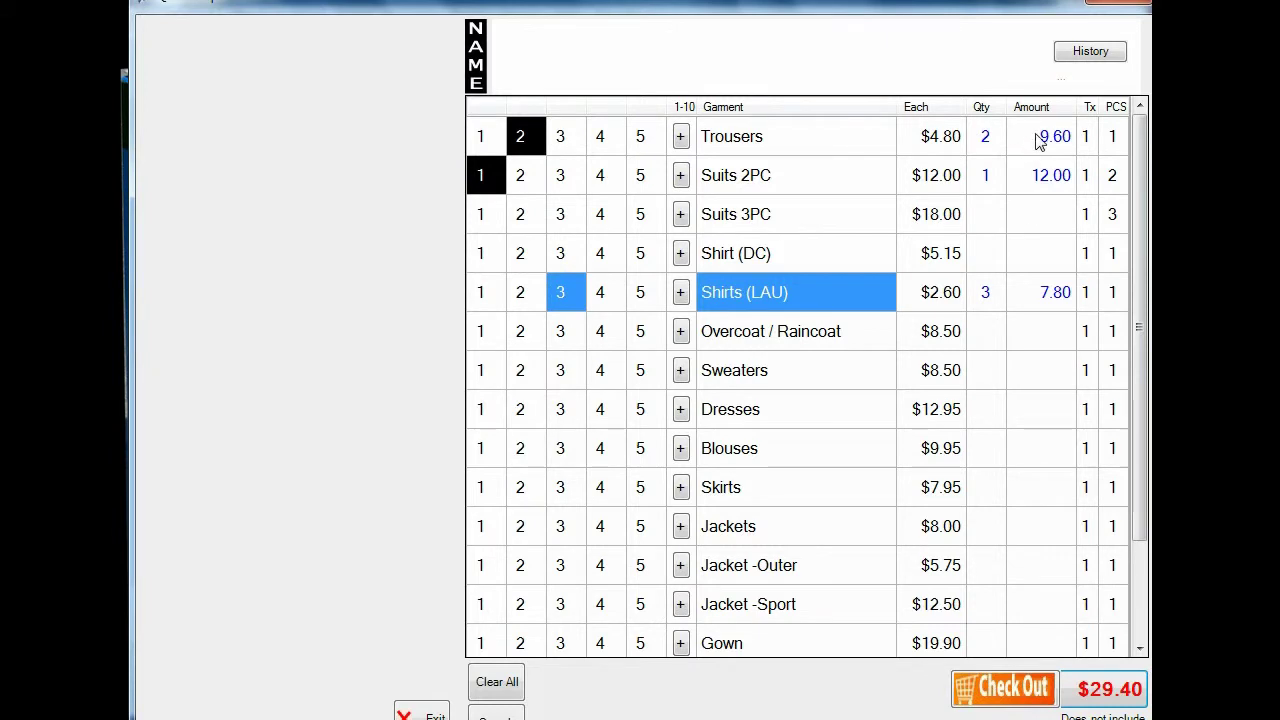
{"action": "left_click", "coordinate": [1003, 692]}
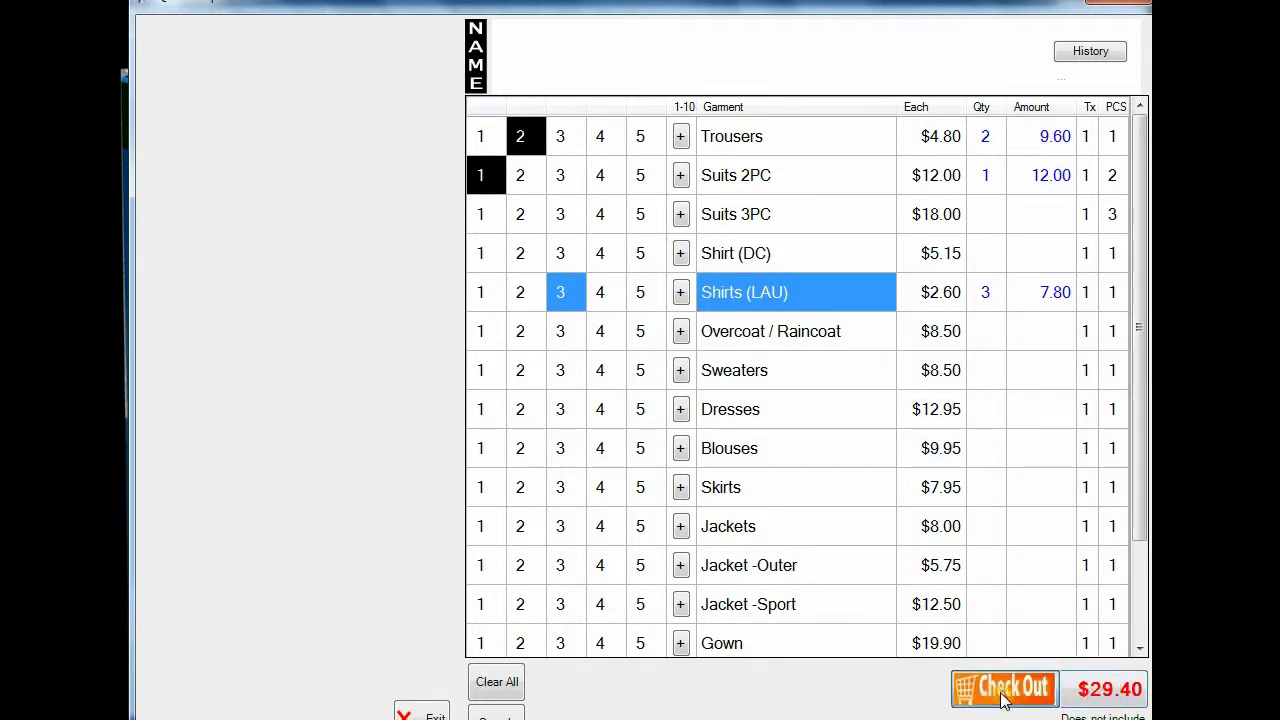
Step: Search last name 'D' and assign the first matching customer to the $29.40 order
{"action": "key", "text": "Tab"}
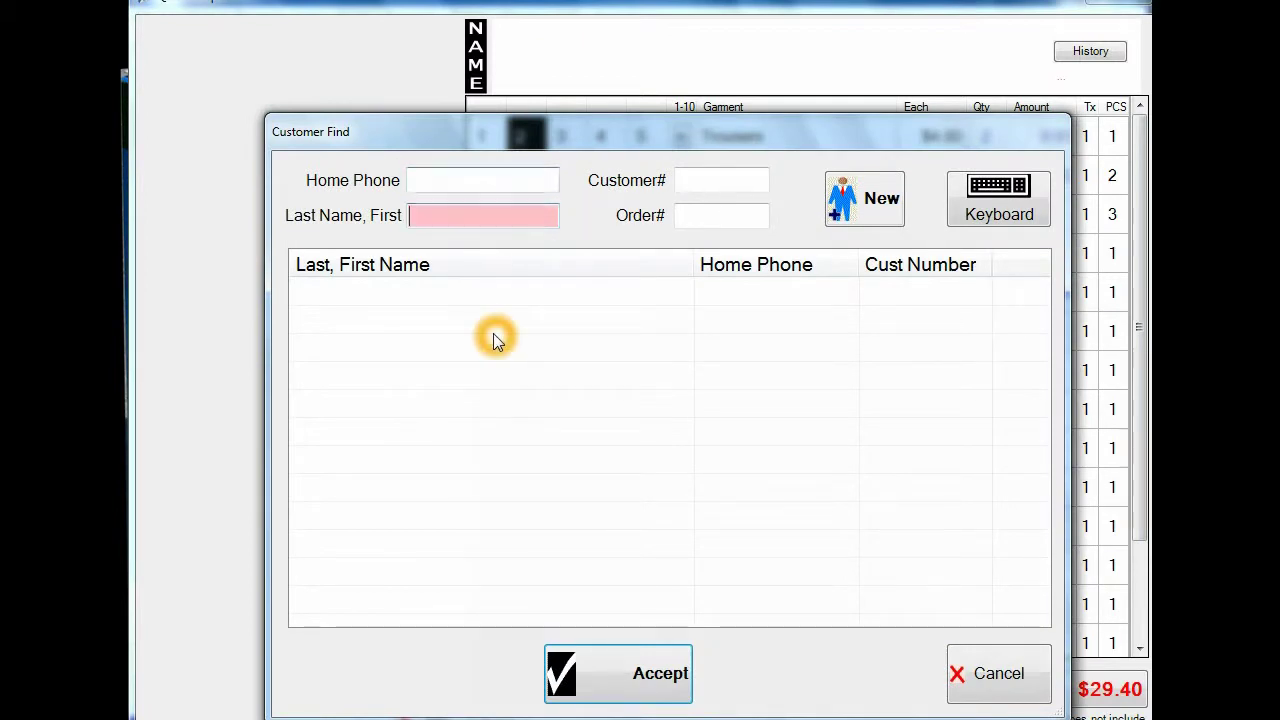
{"action": "type", "text": "D"}
{"action": "key", "text": "Return"}
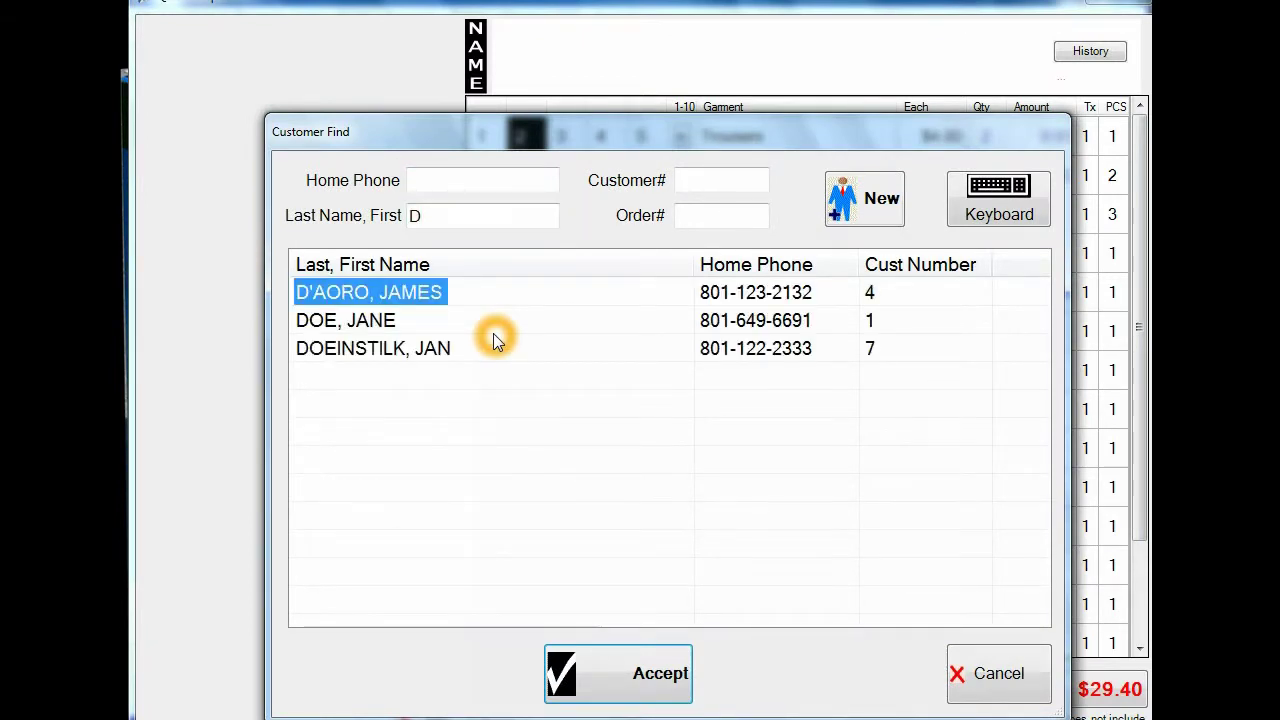
{"action": "key", "text": "Return"}
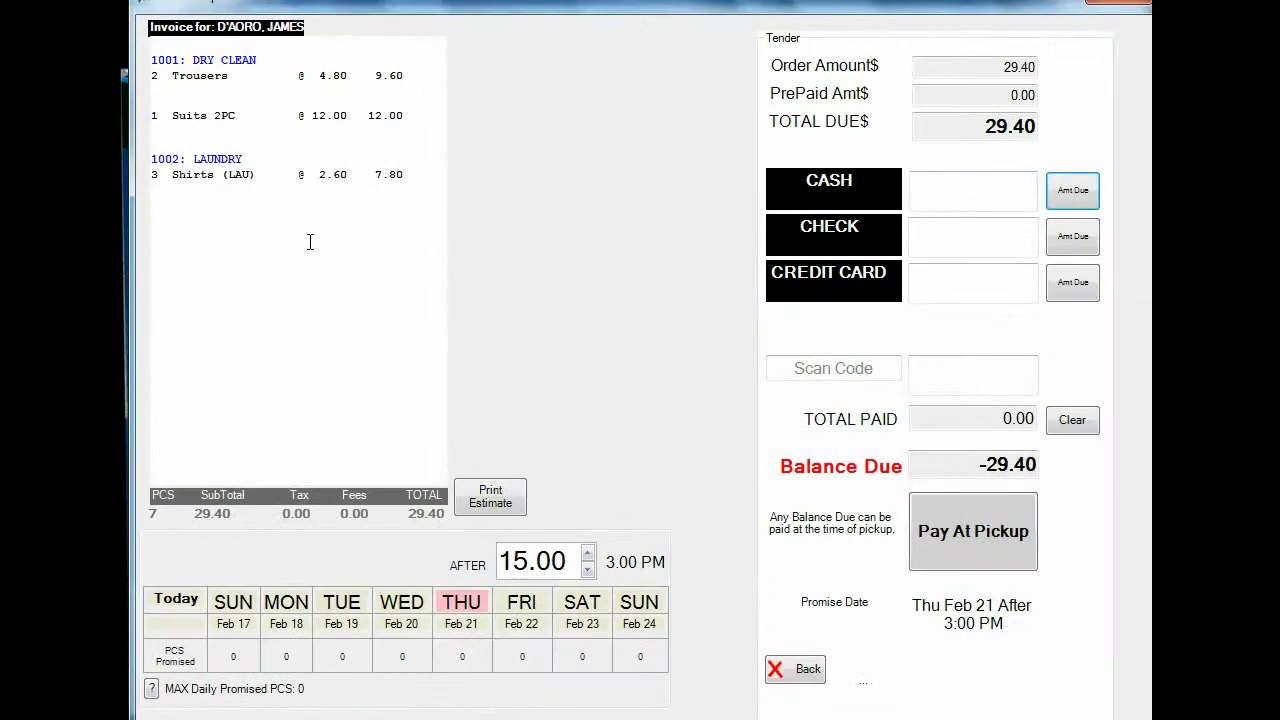
{"action": "left_click", "coordinate": [286, 106]}
{"action": "left_click", "coordinate": [299, 110]}
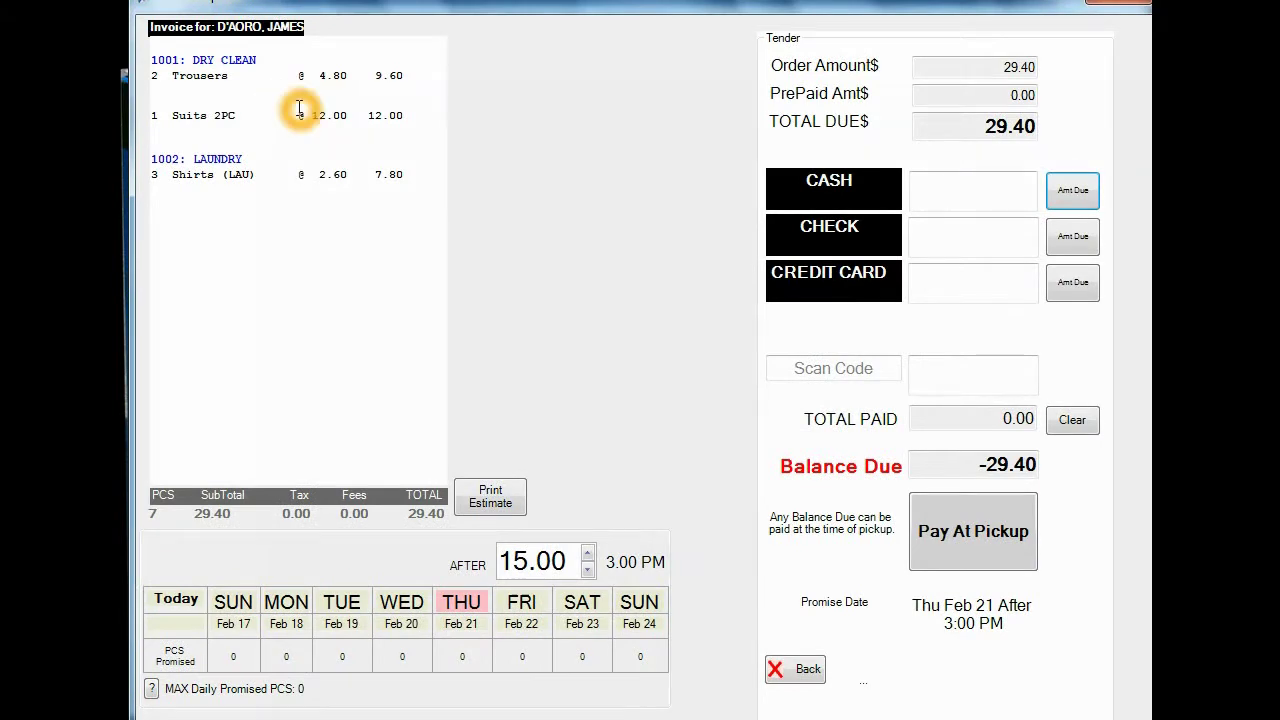
{"action": "left_click", "coordinate": [219, 60]}
{"action": "left_click", "coordinate": [221, 63]}
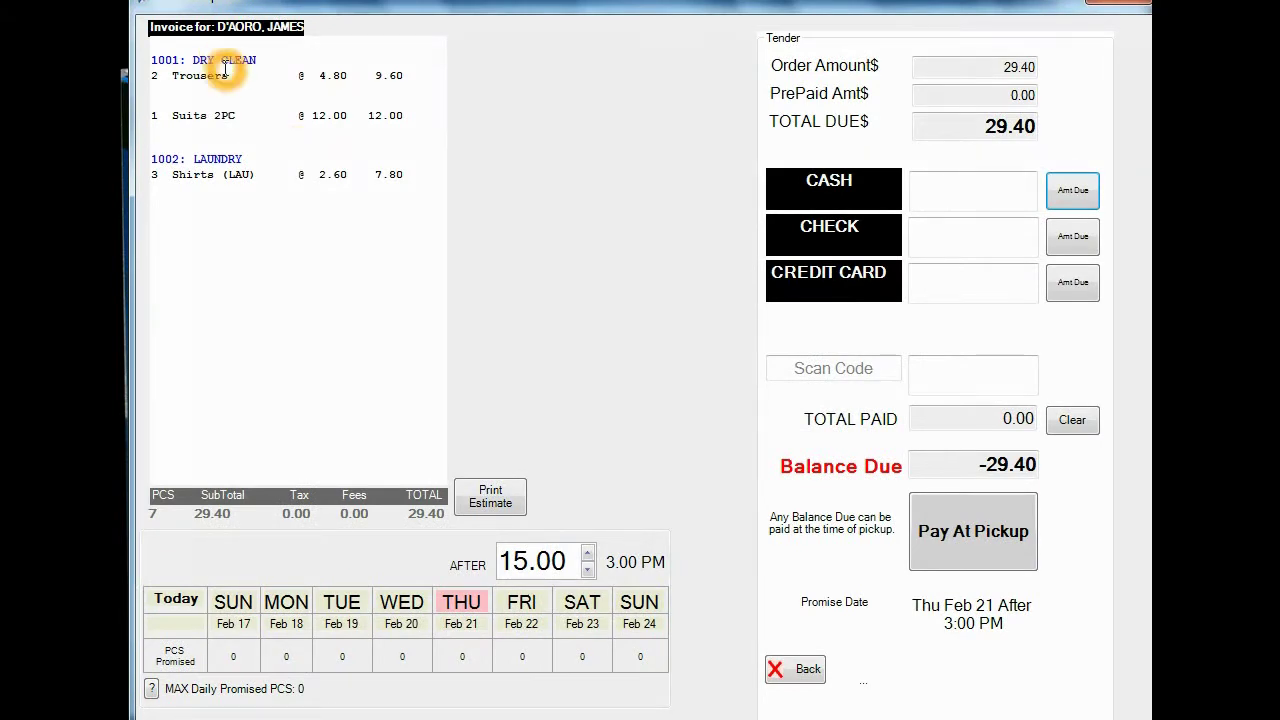
{"action": "left_click", "coordinate": [231, 168]}
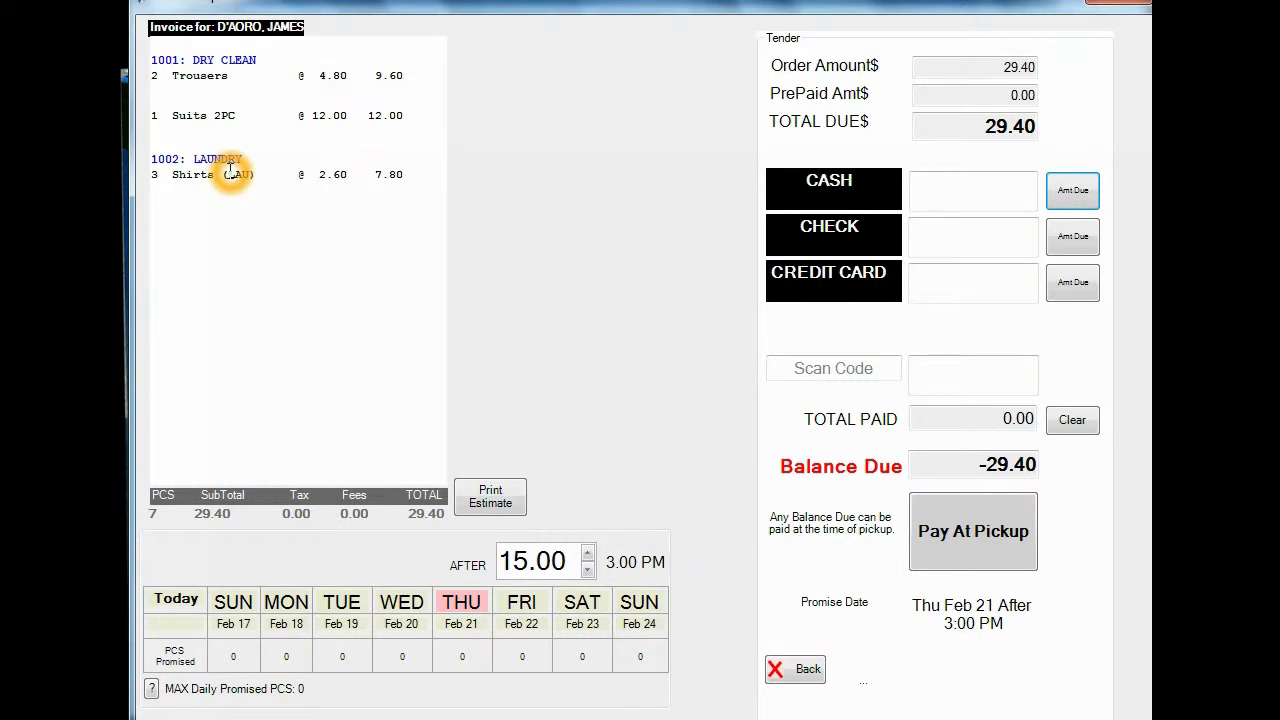
Step: Keep the promise date at Thu Feb 21 and leave the balance to be paid at pickup
{"action": "left_click", "coordinate": [210, 516]}
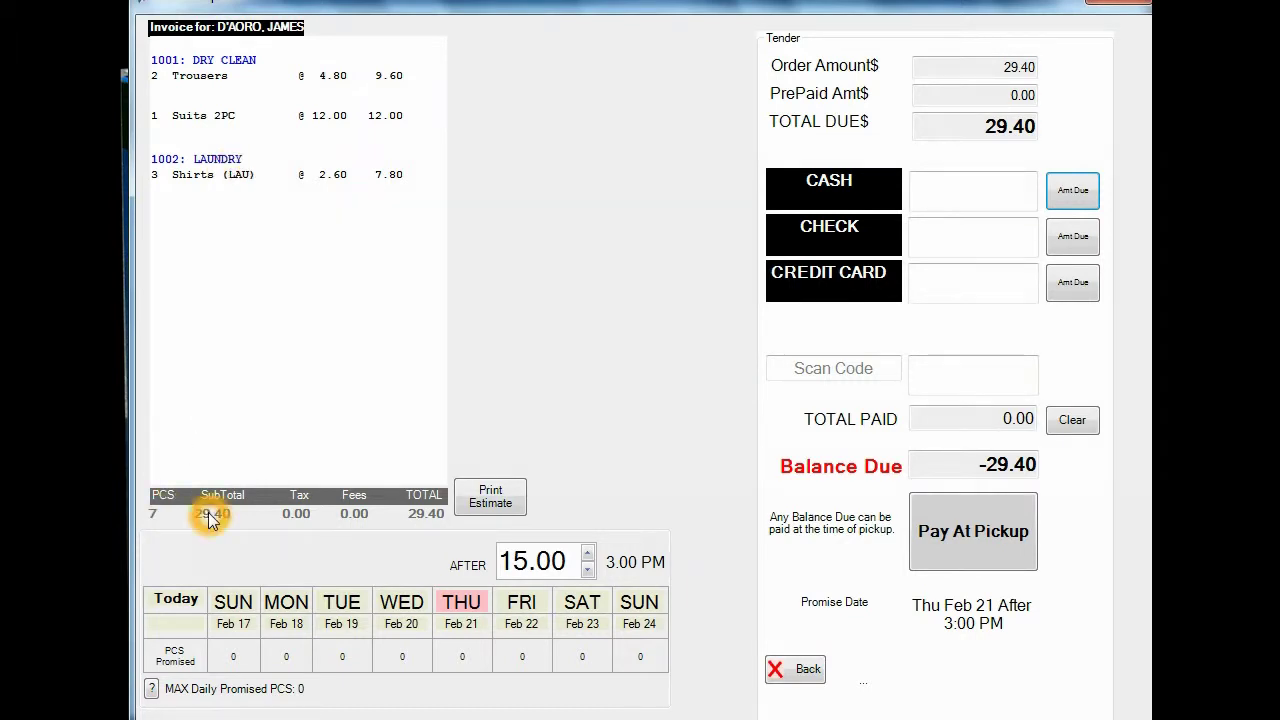
{"action": "left_click", "coordinate": [491, 500]}
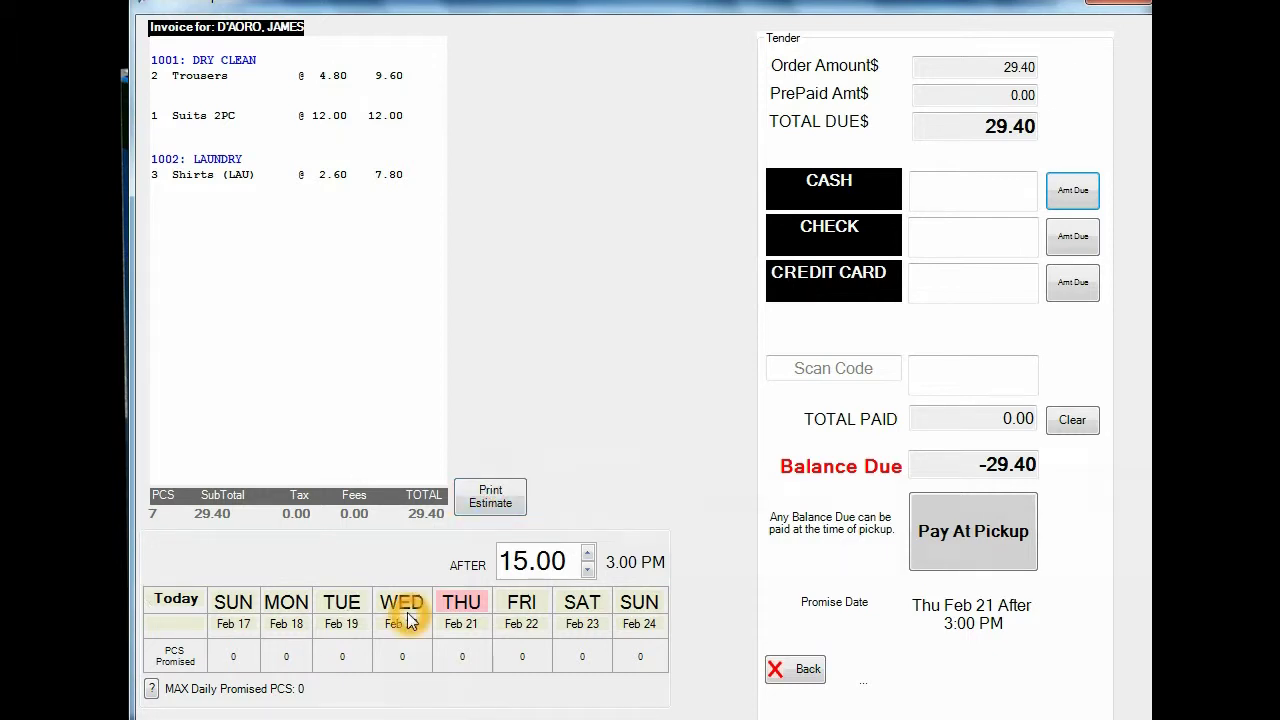
{"action": "left_click", "coordinate": [464, 604]}
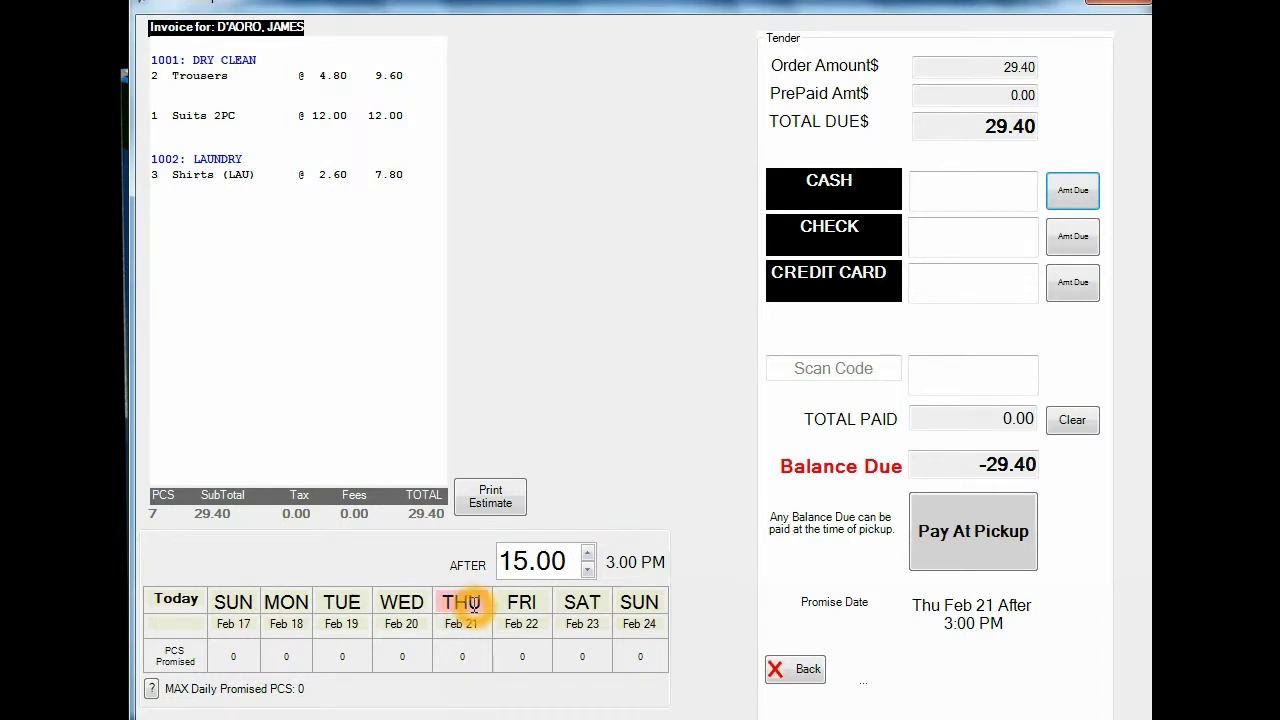
{"action": "left_click", "coordinate": [462, 660]}
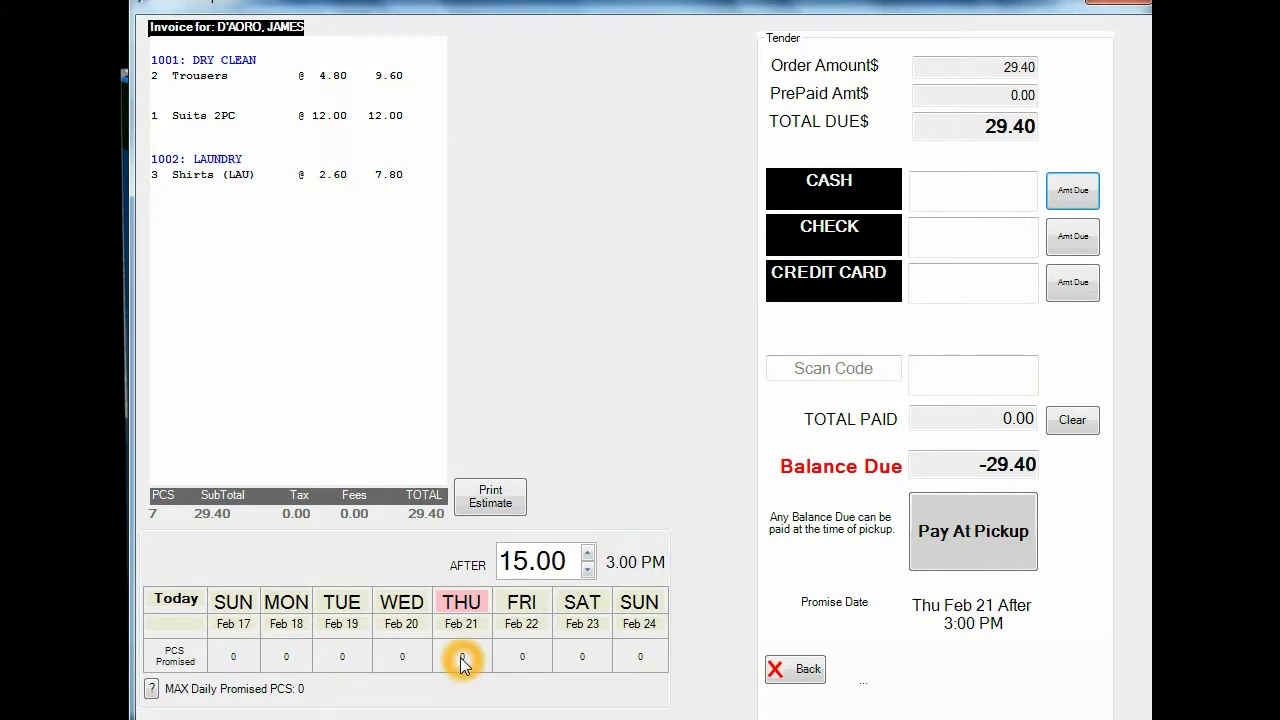
{"action": "left_click", "coordinate": [457, 601]}
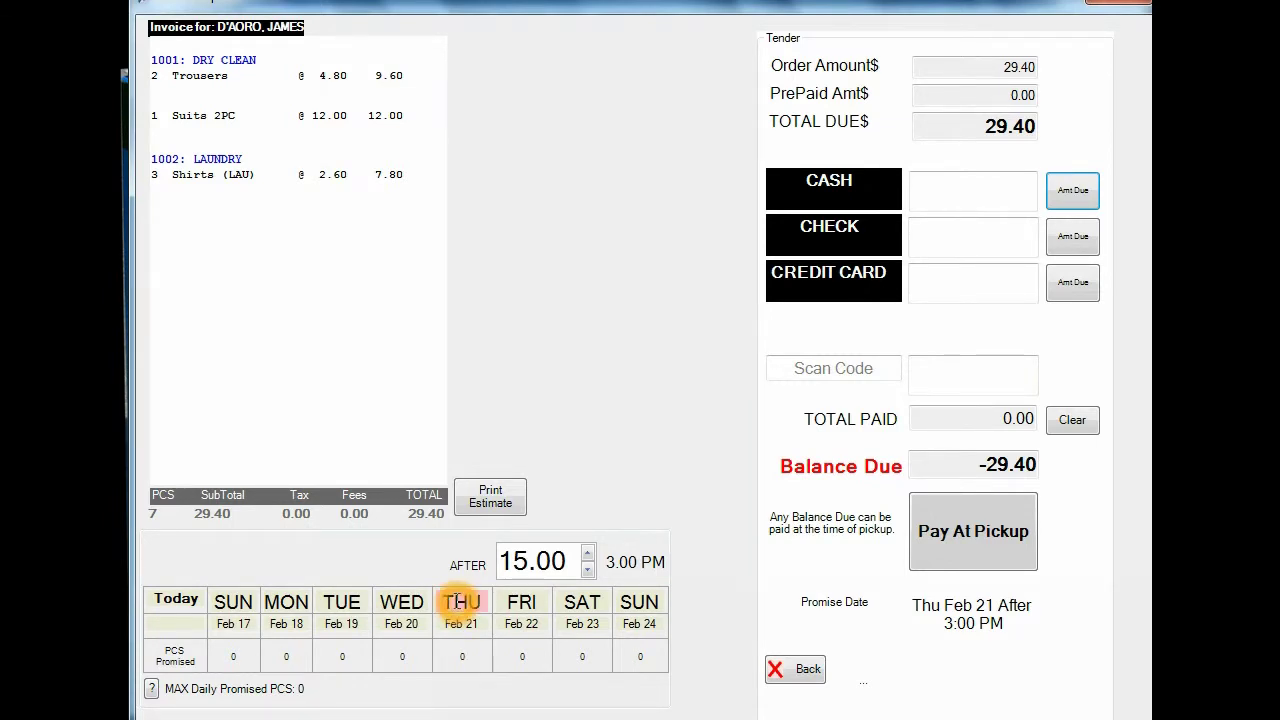
{"action": "left_click", "coordinate": [520, 608]}
{"action": "left_click", "coordinate": [462, 602]}
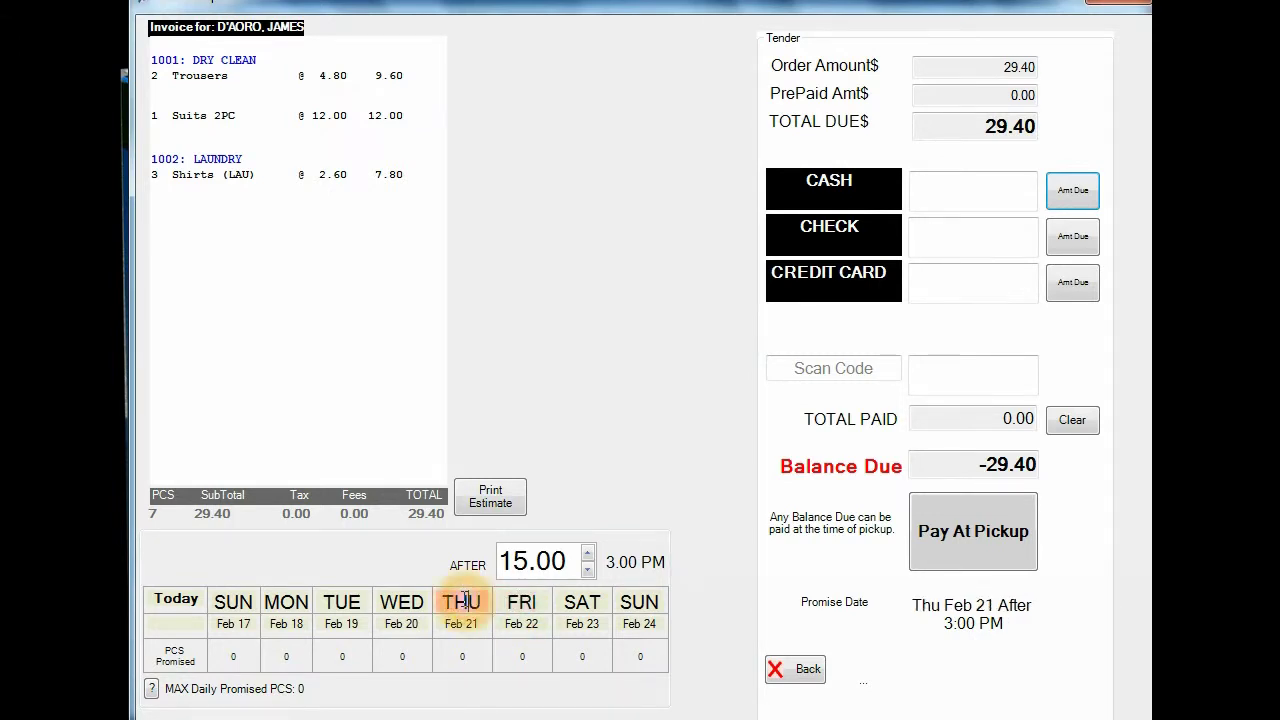
{"action": "left_click", "coordinate": [518, 606]}
{"action": "left_click", "coordinate": [462, 602]}
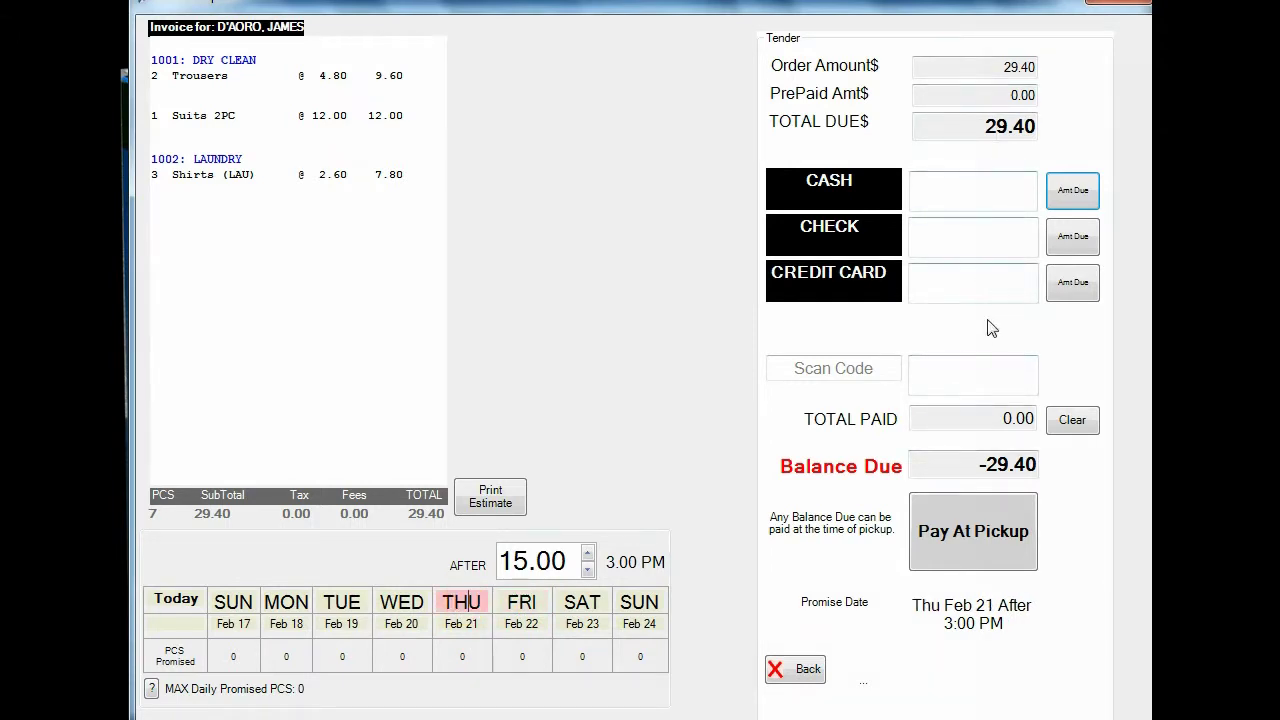
{"action": "left_click", "coordinate": [955, 511]}
{"action": "left_click", "coordinate": [966, 537]}
Step: Decline printing the invoice and tags, then acknowledge the Drop Complete message for order 1
{"action": "left_click", "coordinate": [447, 352]}
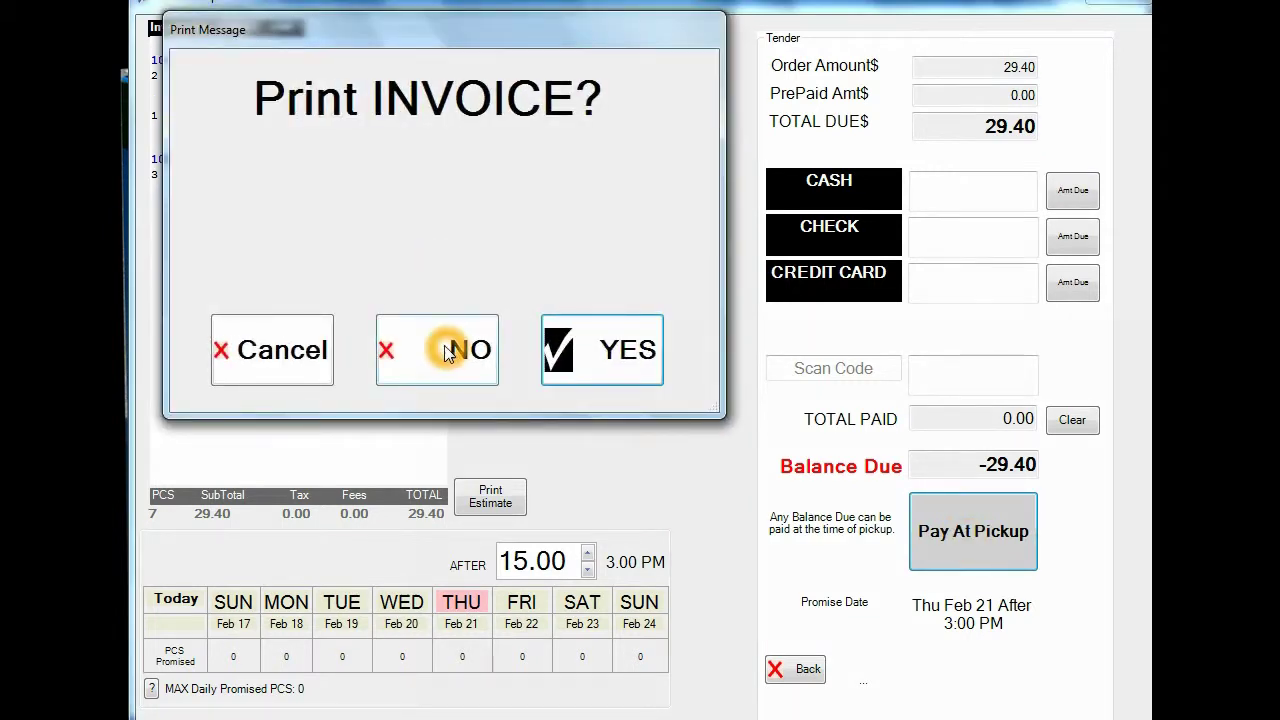
{"action": "left_click", "coordinate": [490, 384]}
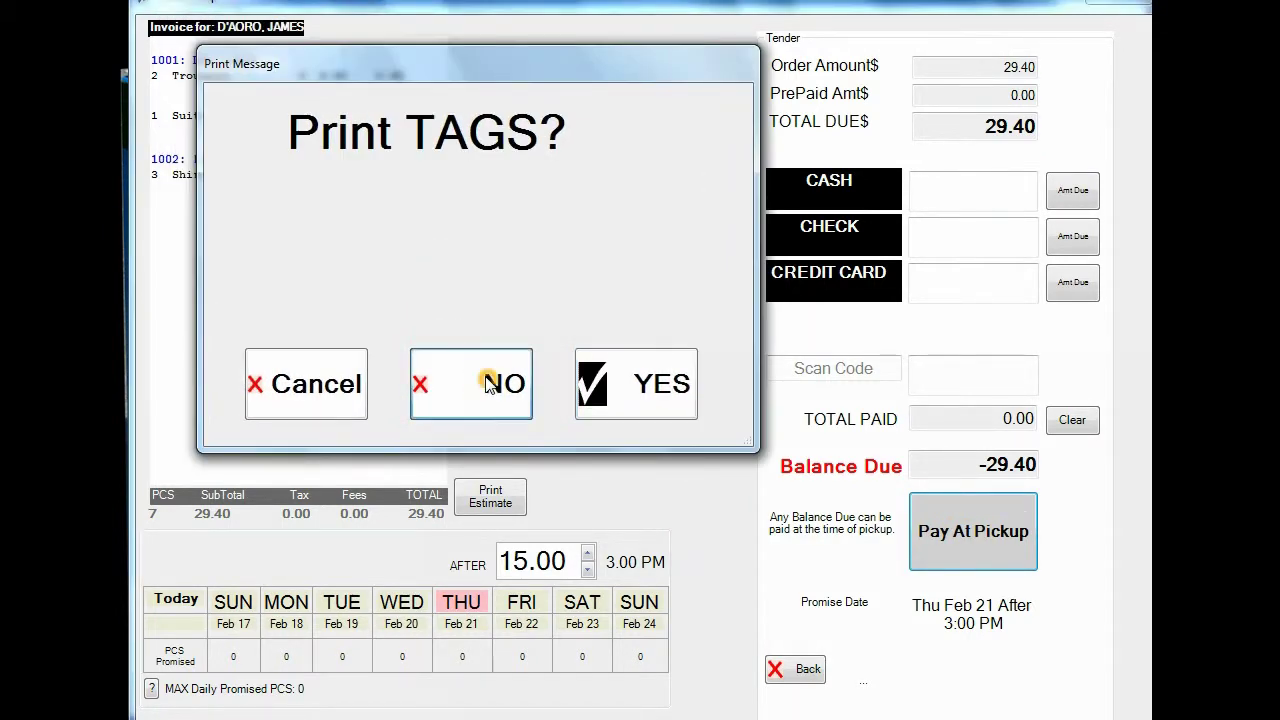
{"action": "left_click", "coordinate": [472, 94]}
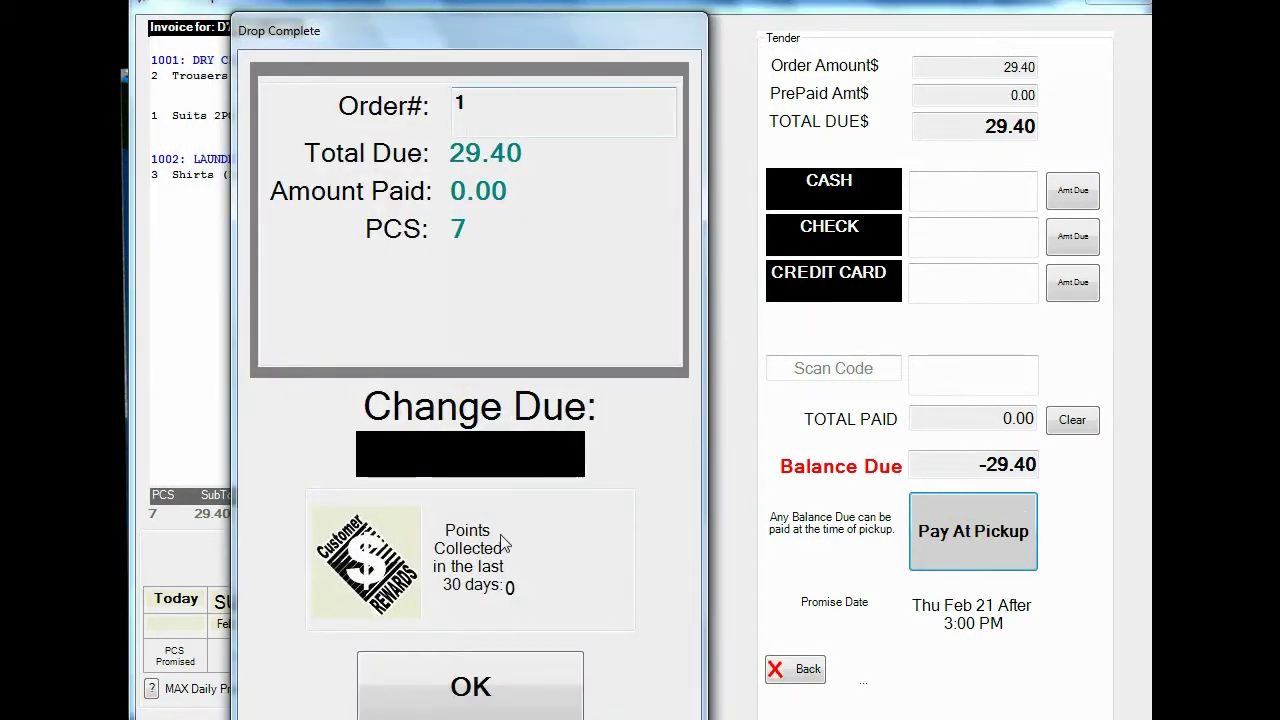
{"action": "left_click", "coordinate": [481, 682]}
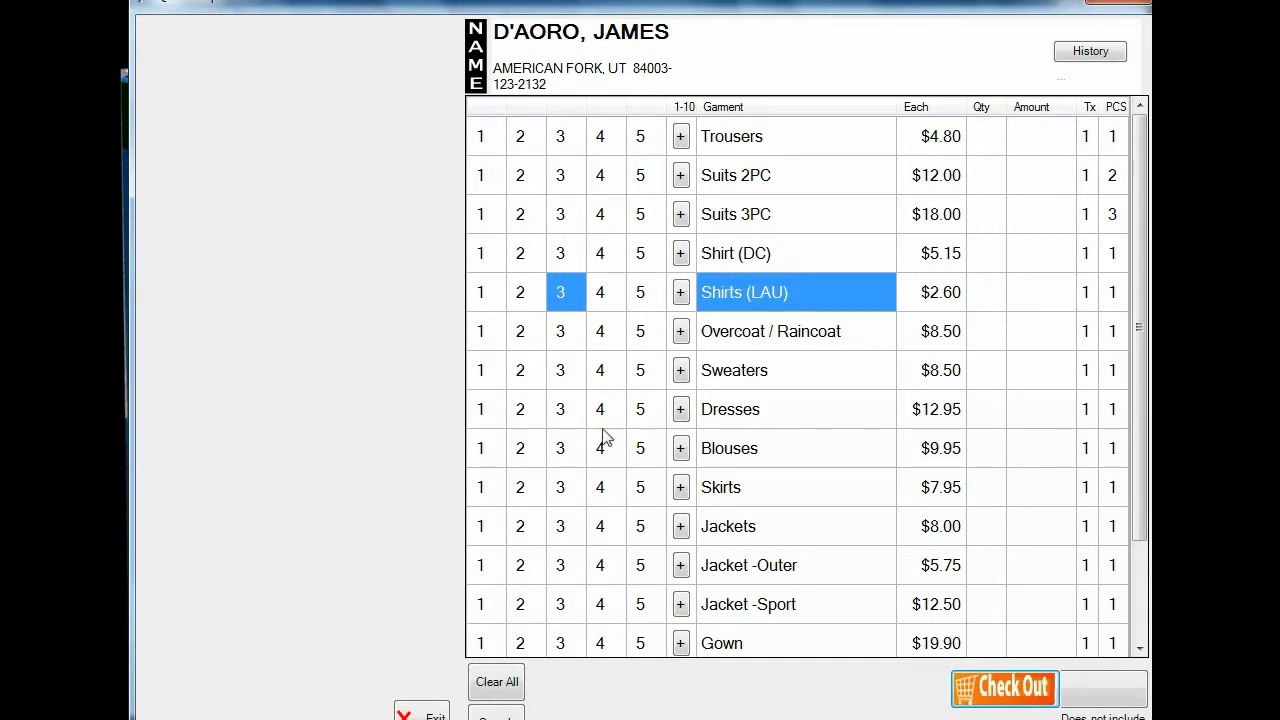
{"action": "left_click", "coordinate": [489, 372]}
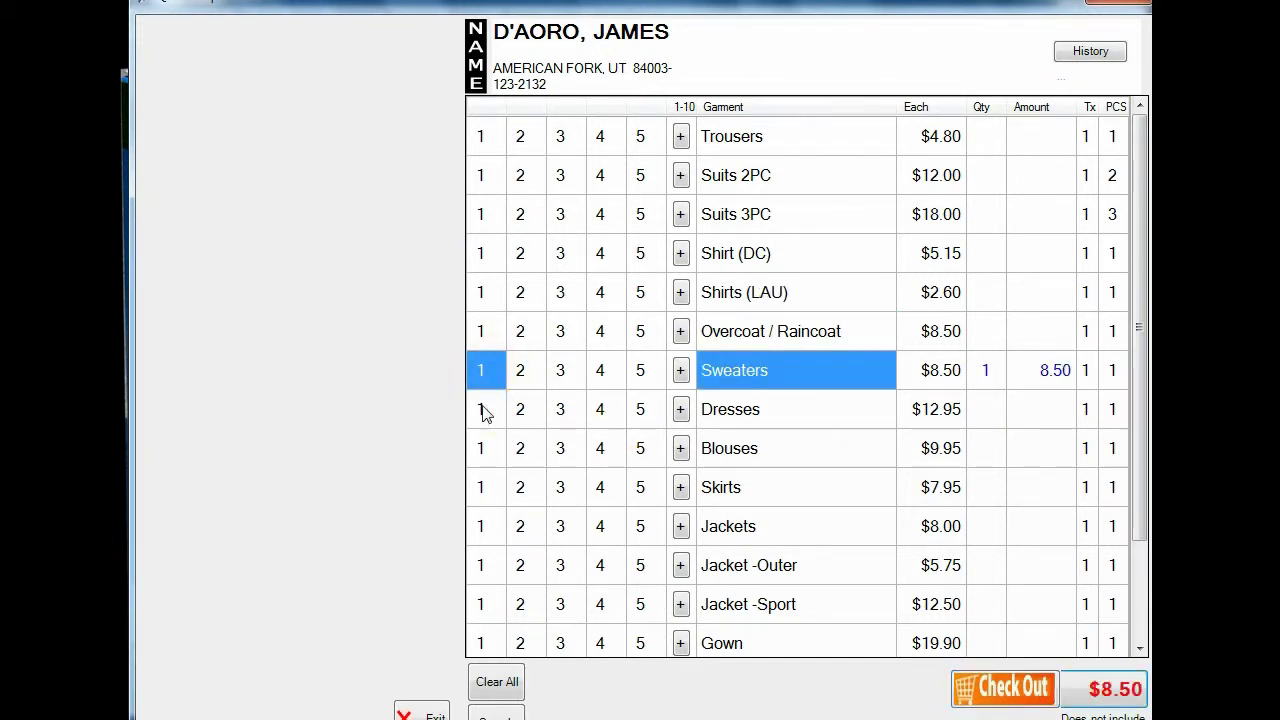
{"action": "left_click", "coordinate": [482, 411]}
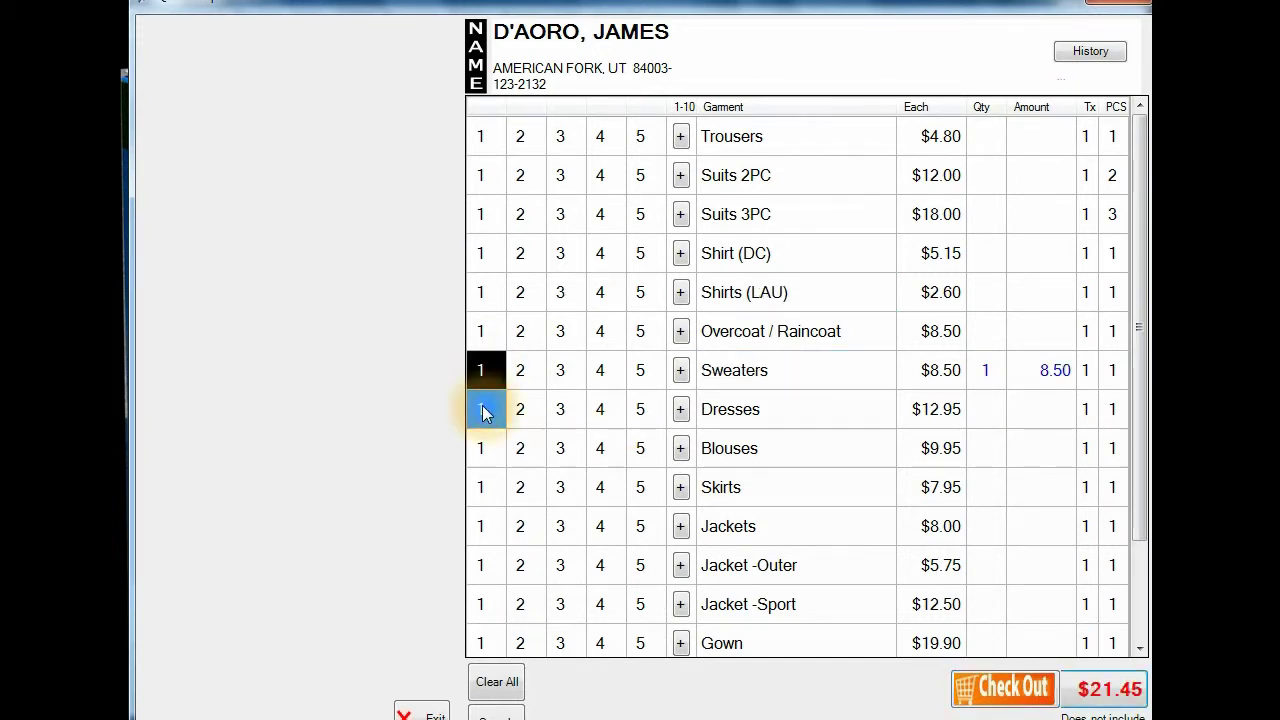
{"action": "left_click", "coordinate": [1005, 690]}
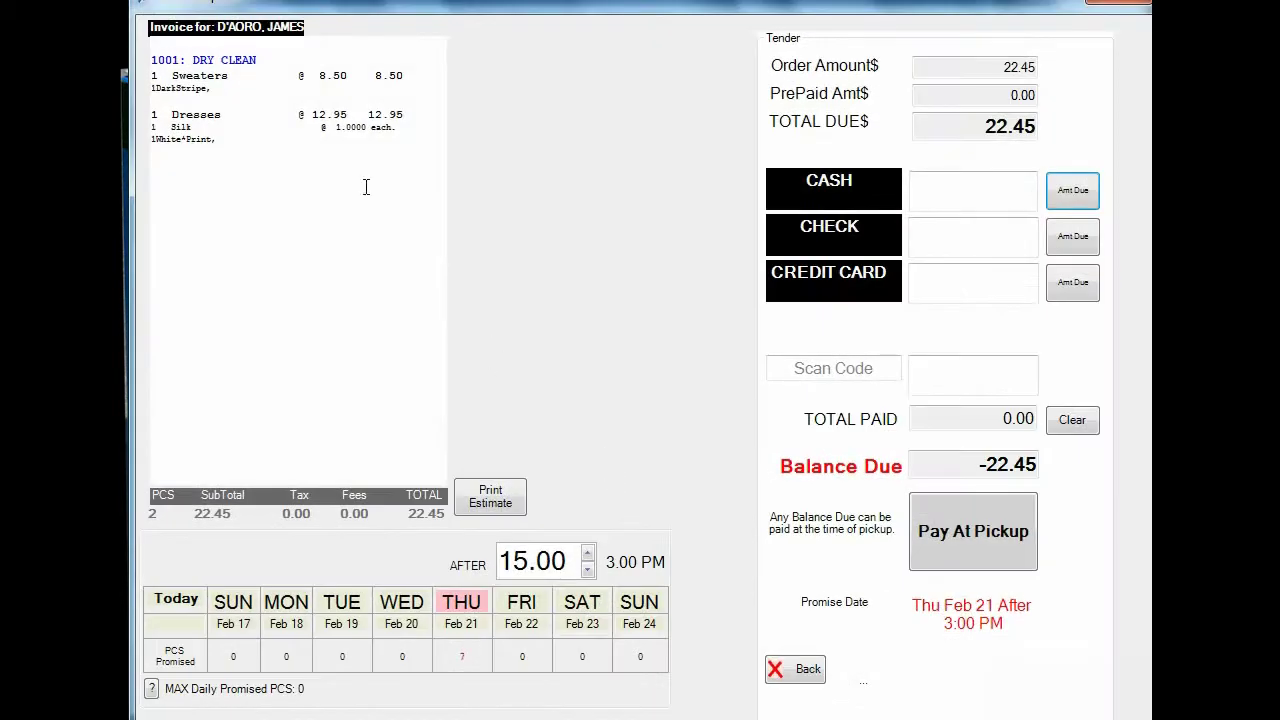
{"action": "left_click", "coordinate": [170, 88]}
{"action": "left_click", "coordinate": [212, 90]}
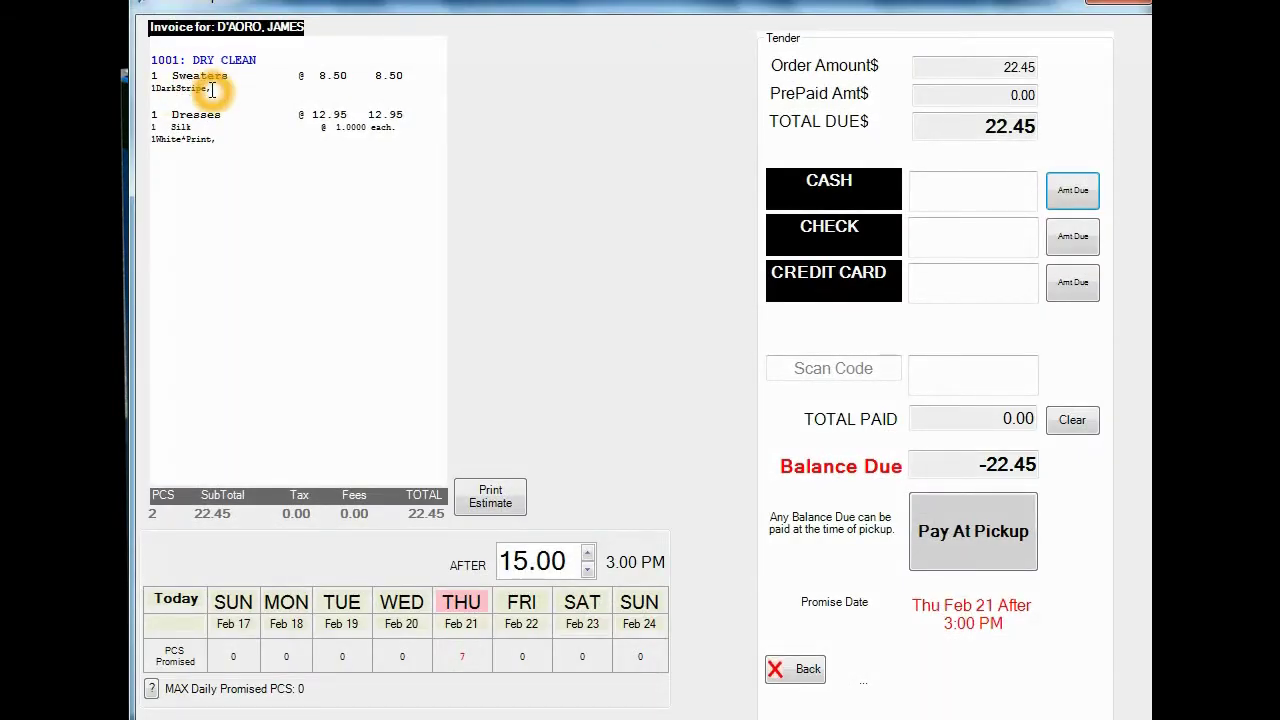
{"action": "left_click", "coordinate": [213, 120]}
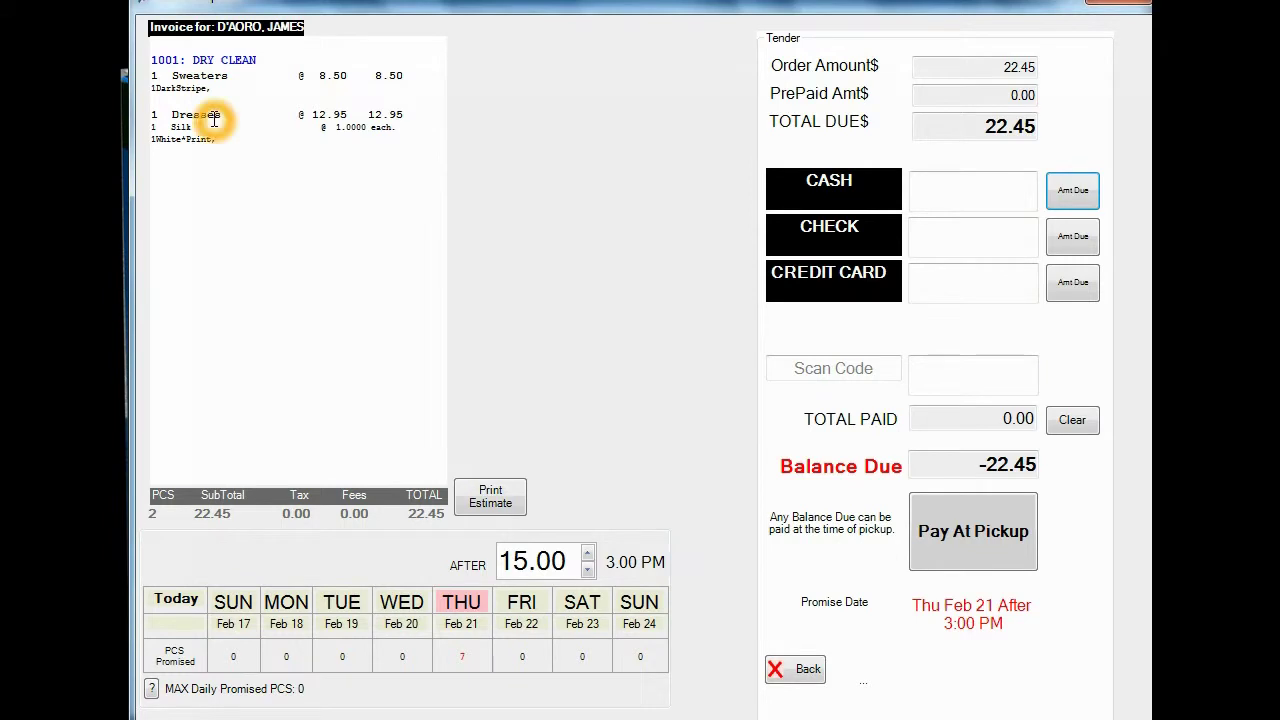
{"action": "left_click", "coordinate": [178, 137]}
{"action": "left_click", "coordinate": [177, 126]}
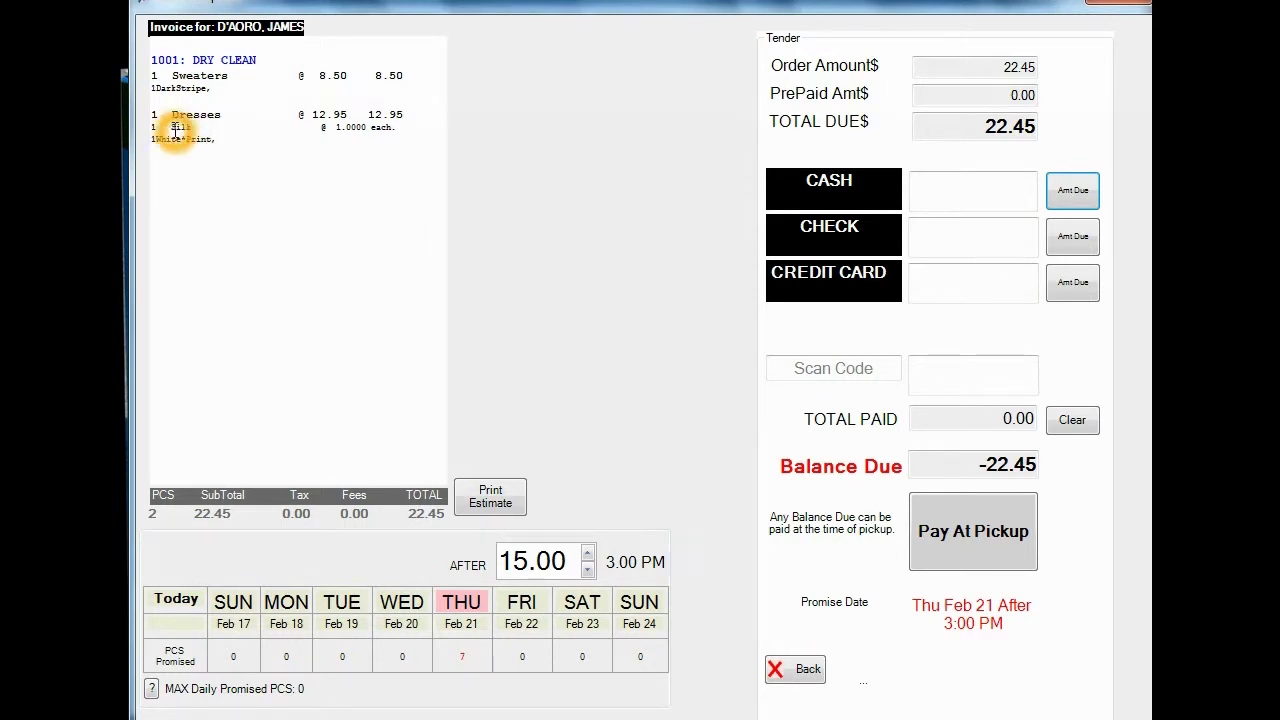
{"action": "left_click", "coordinate": [343, 133]}
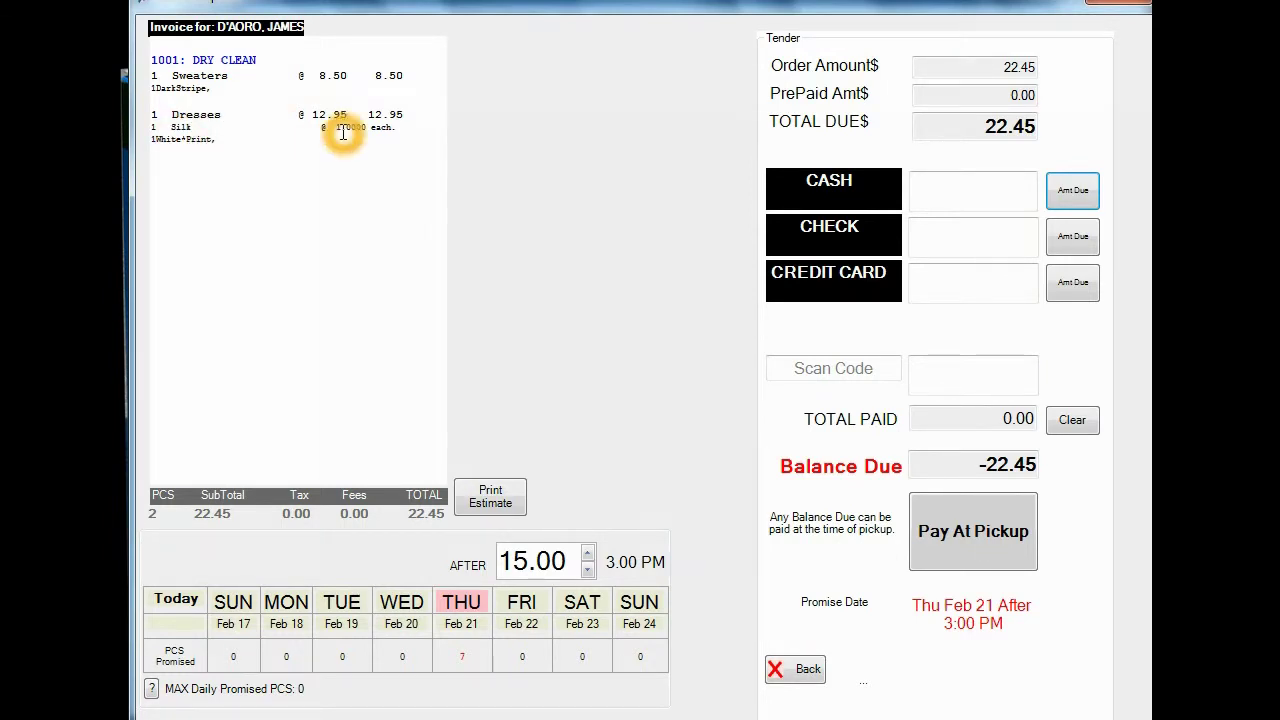
{"action": "left_click", "coordinate": [184, 141]}
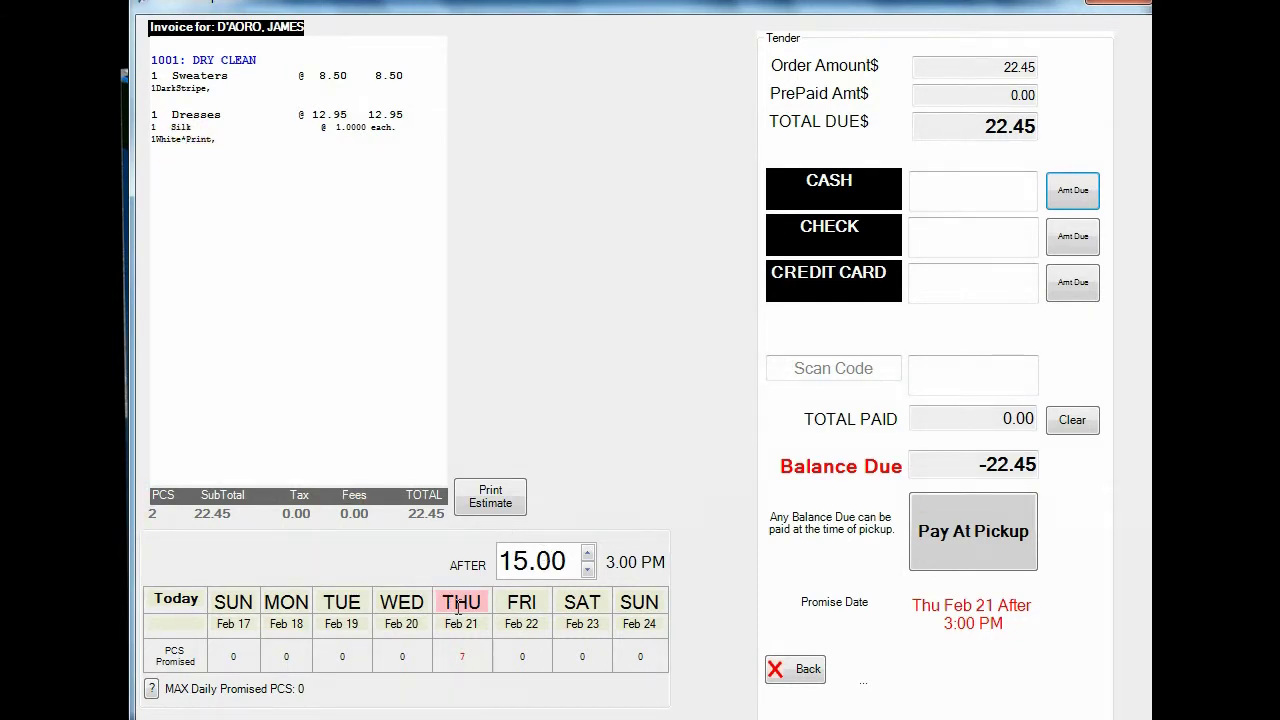
{"action": "left_click", "coordinate": [470, 656]}
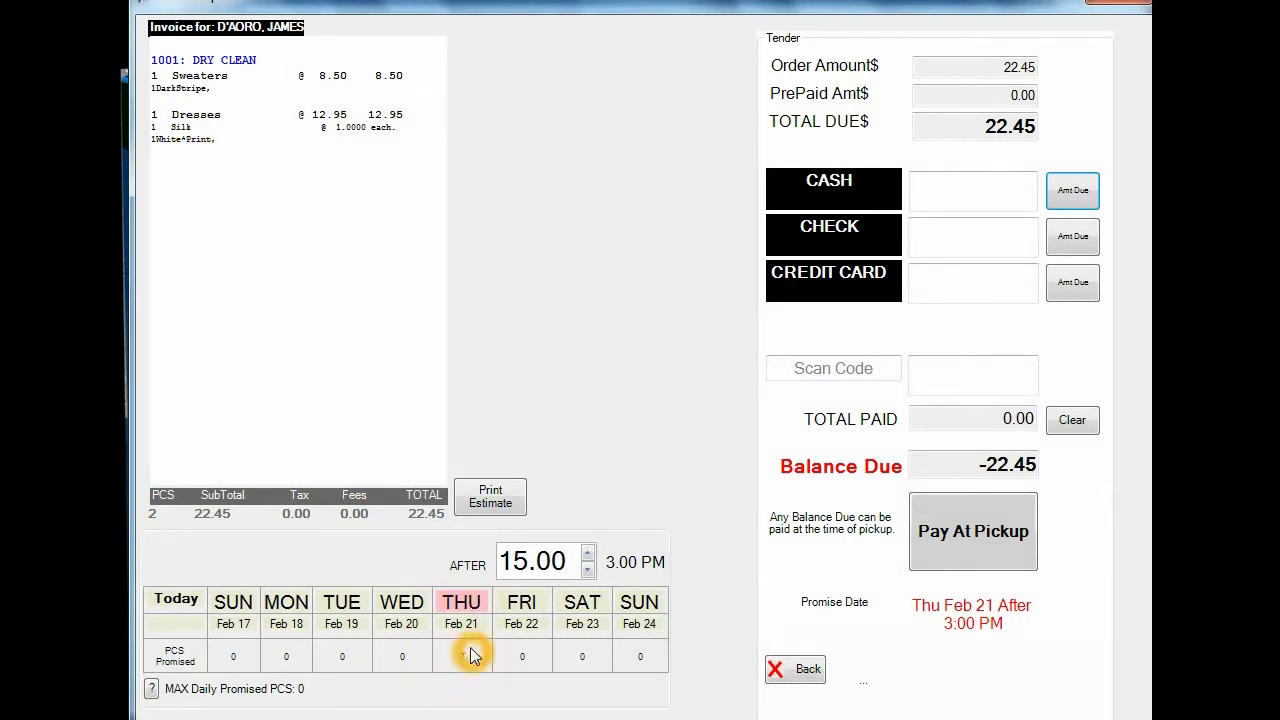
{"action": "left_click", "coordinate": [463, 661]}
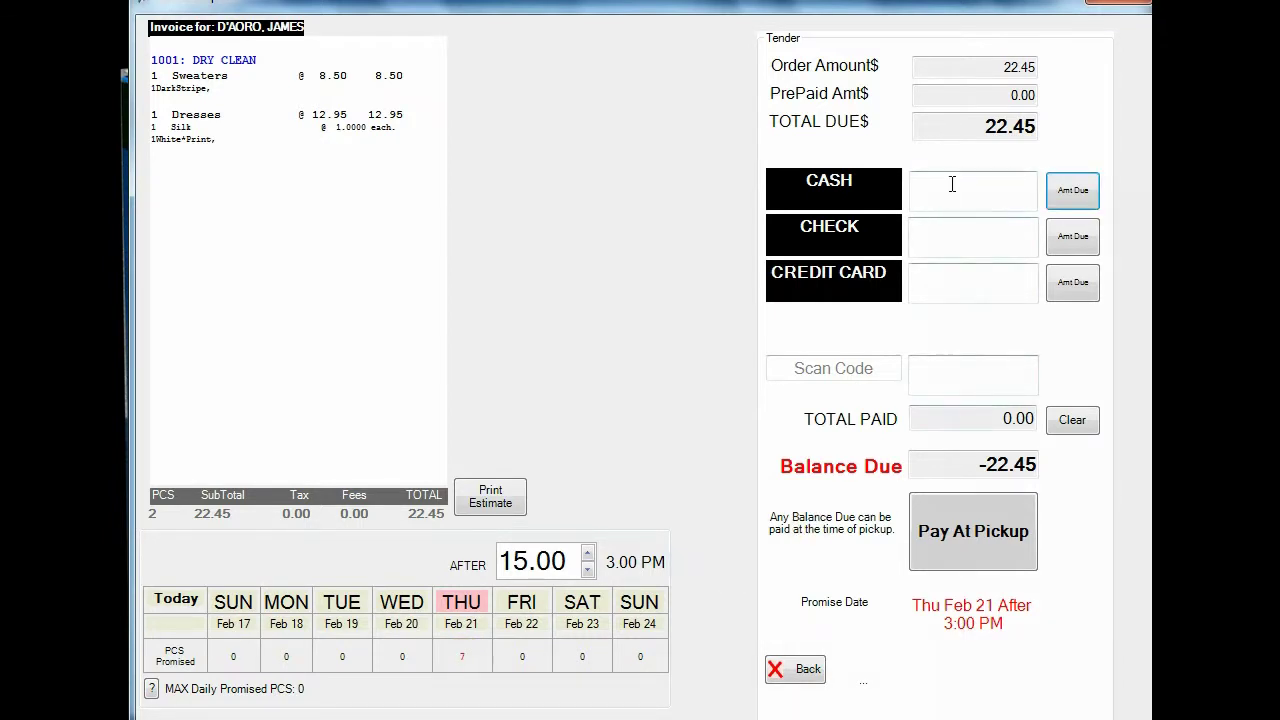
Step: Pay 10.00 in cash and the remaining 12.45 by check, marking the order paid in full
{"action": "left_click", "coordinate": [986, 189]}
{"action": "left_click", "coordinate": [1011, 191]}
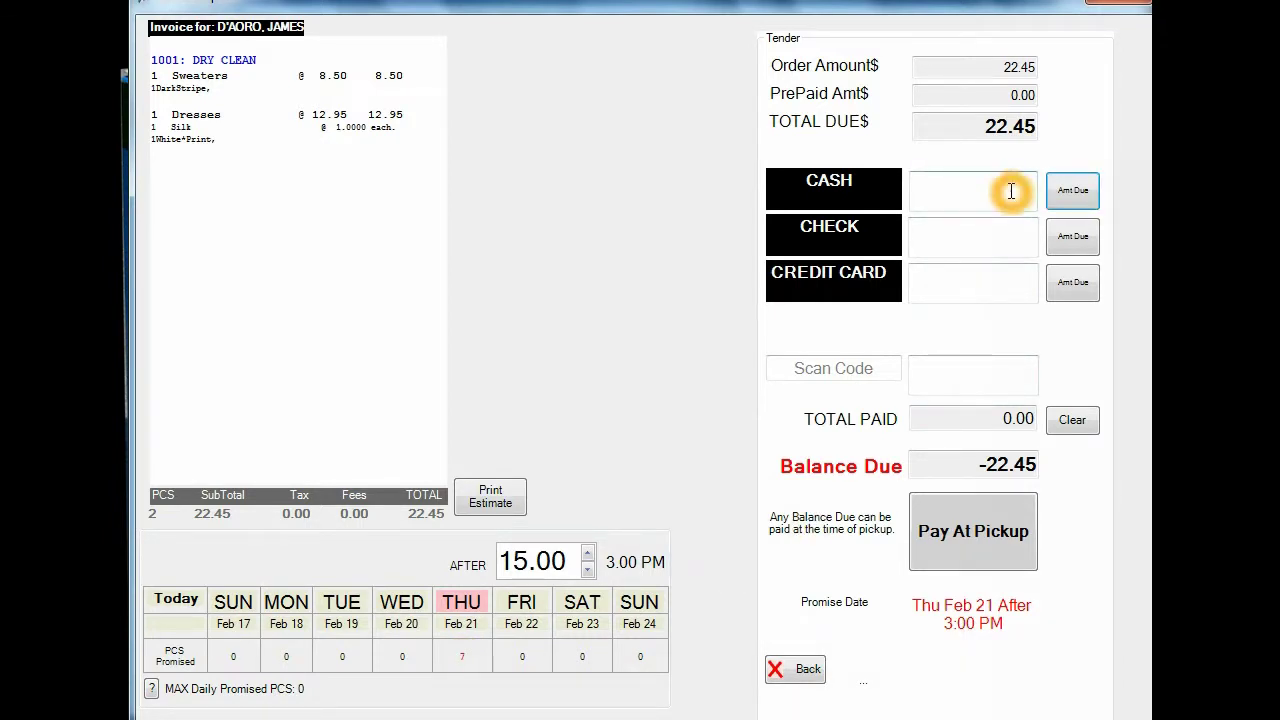
{"action": "type", "text": "10"}
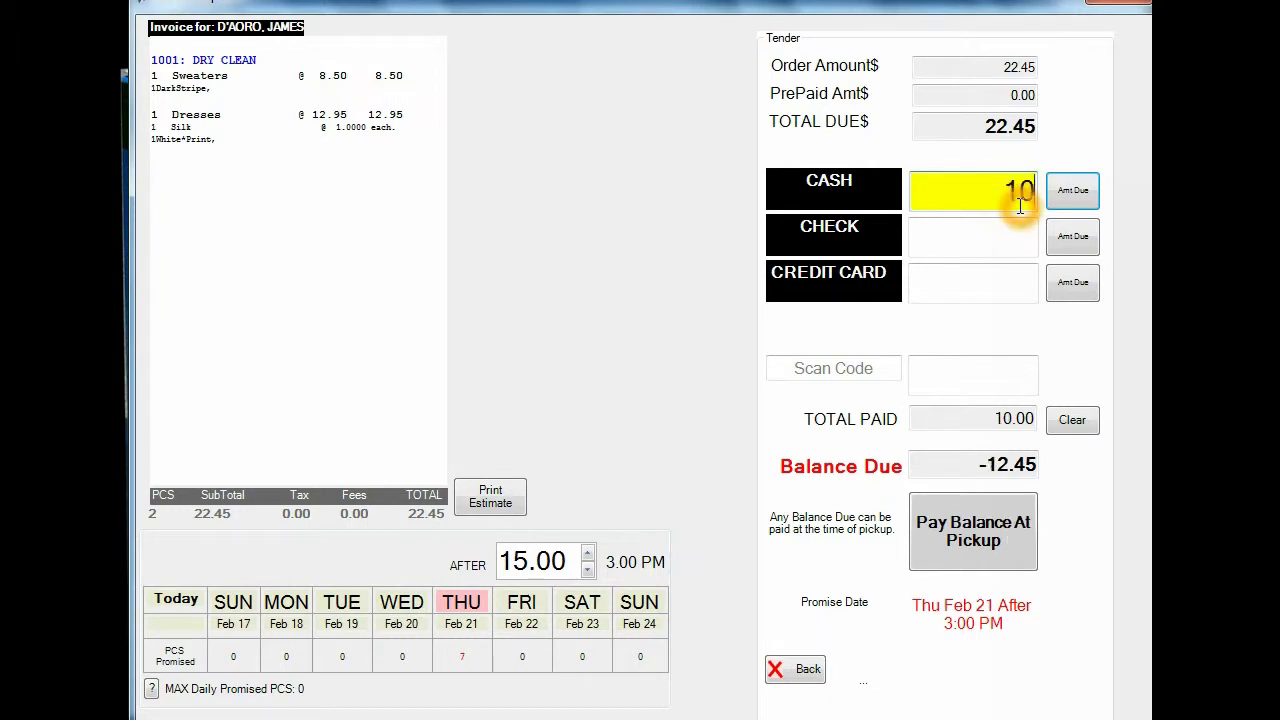
{"action": "type", "text": ".000"}
{"action": "key", "text": "Tab"}
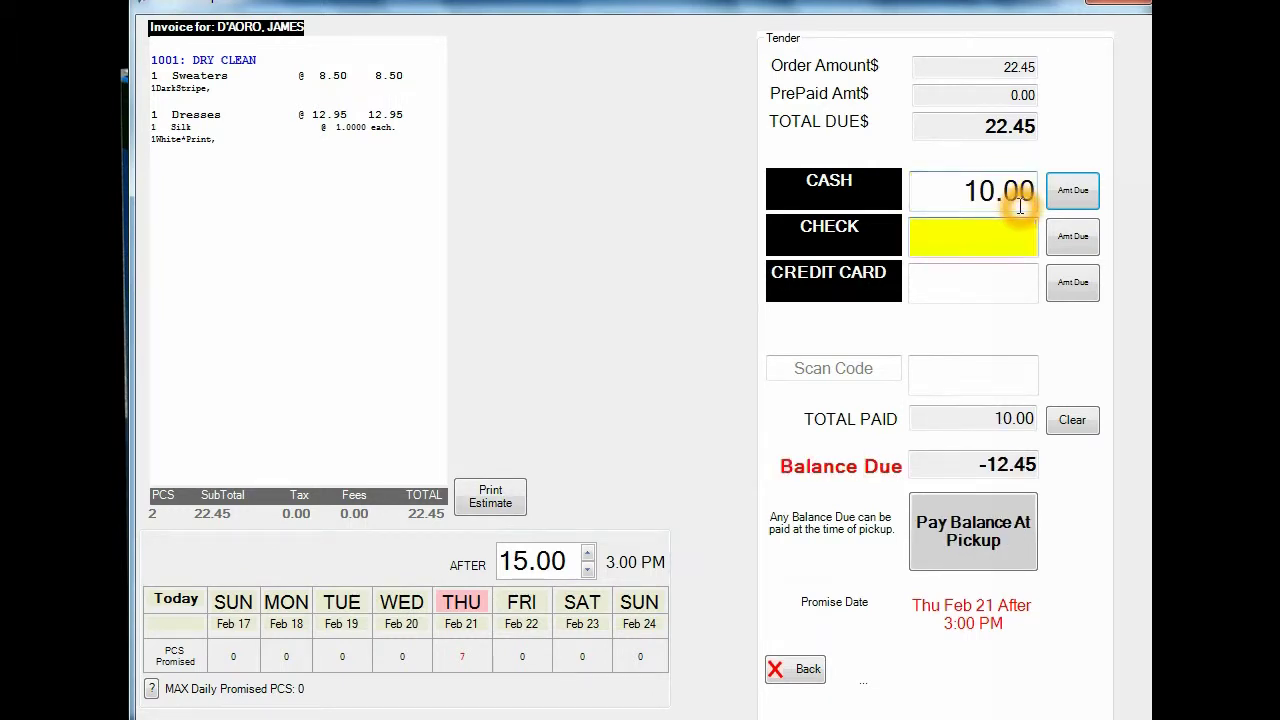
{"action": "left_click", "coordinate": [1071, 236]}
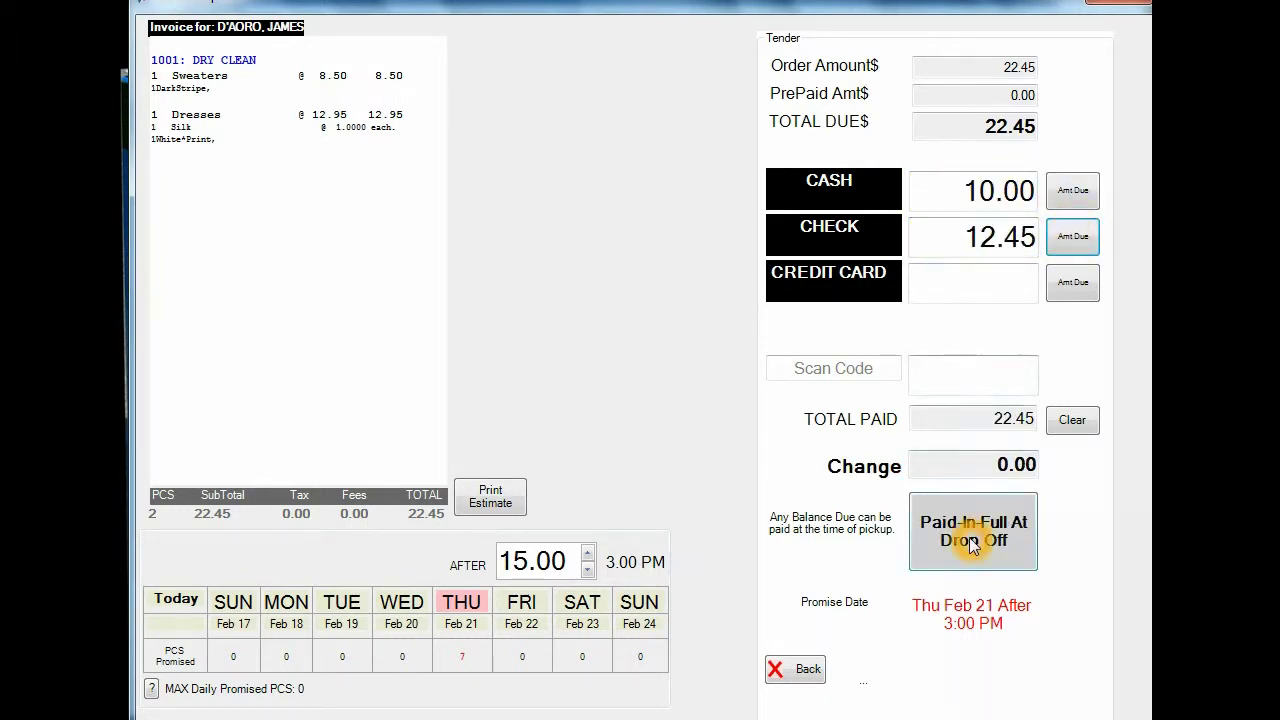
{"action": "left_click", "coordinate": [972, 545]}
Step: Skip invoice and tag printing, enter the check number, and close the drop-off summary
{"action": "left_click", "coordinate": [596, 482]}
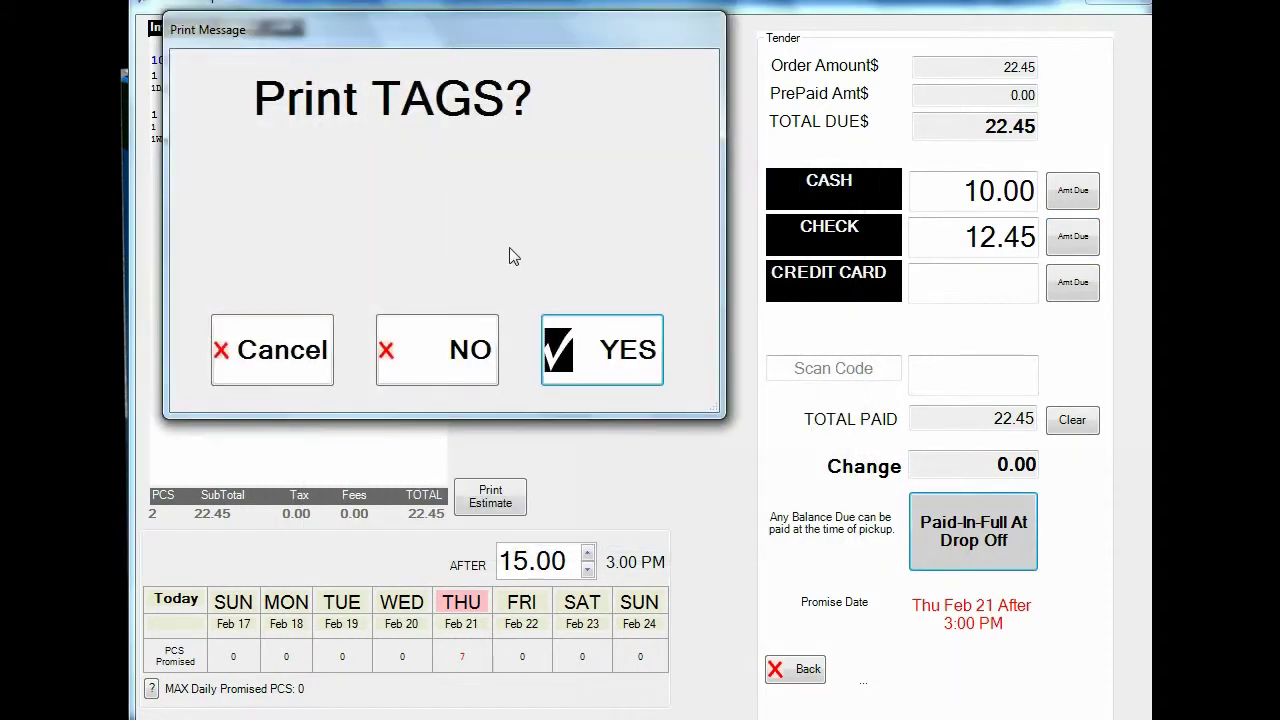
{"action": "left_click", "coordinate": [458, 343]}
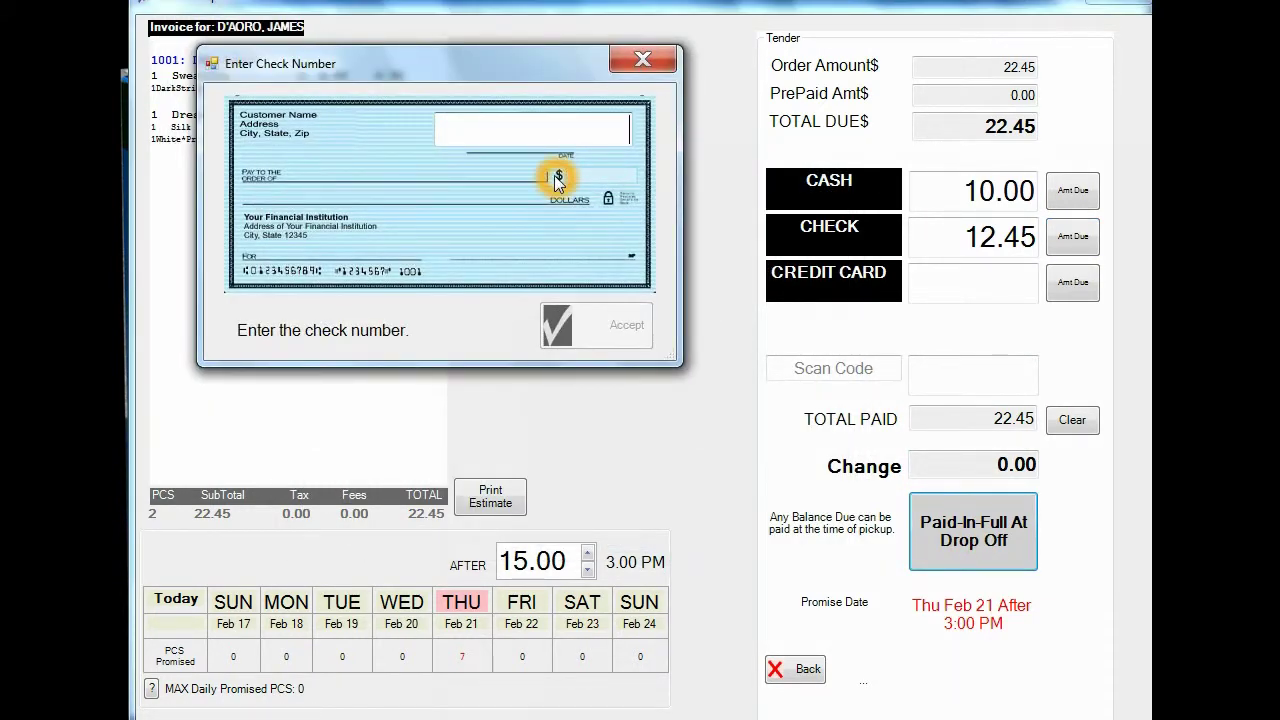
{"action": "type", "text": "2587"}
{"action": "key", "text": "Return"}
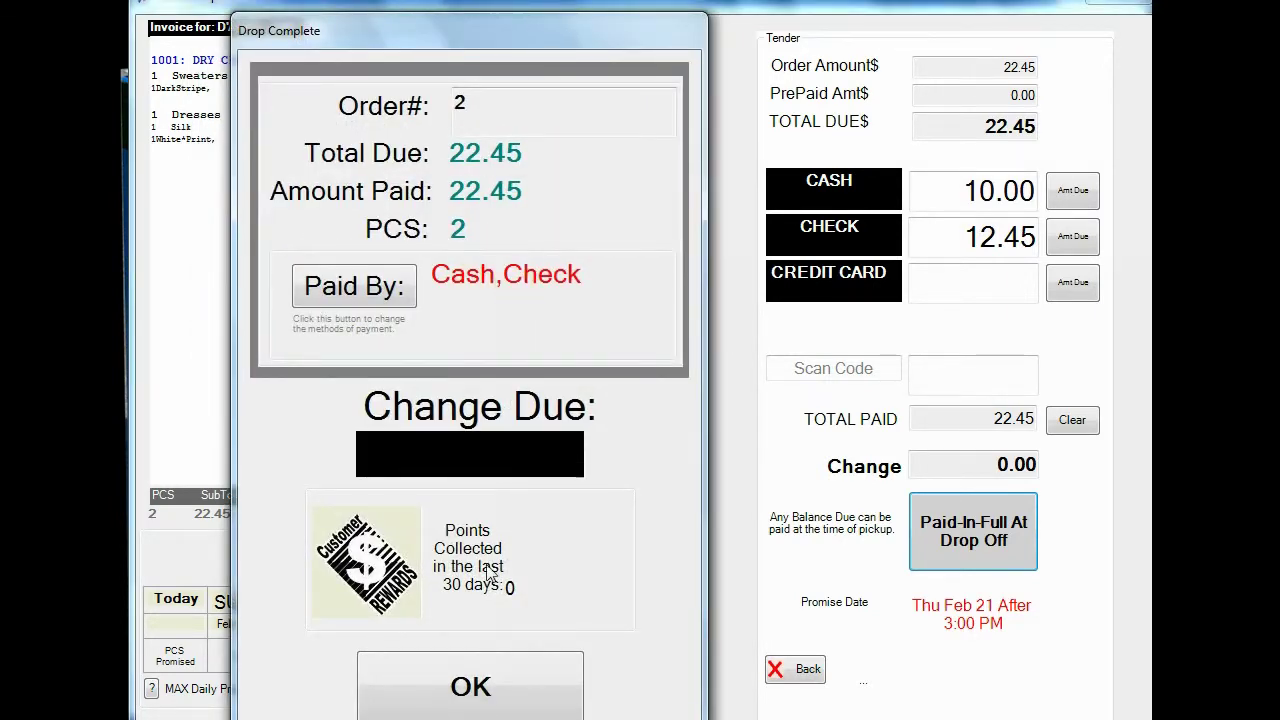
{"action": "left_click", "coordinate": [508, 680]}
{"action": "left_click", "coordinate": [428, 713]}
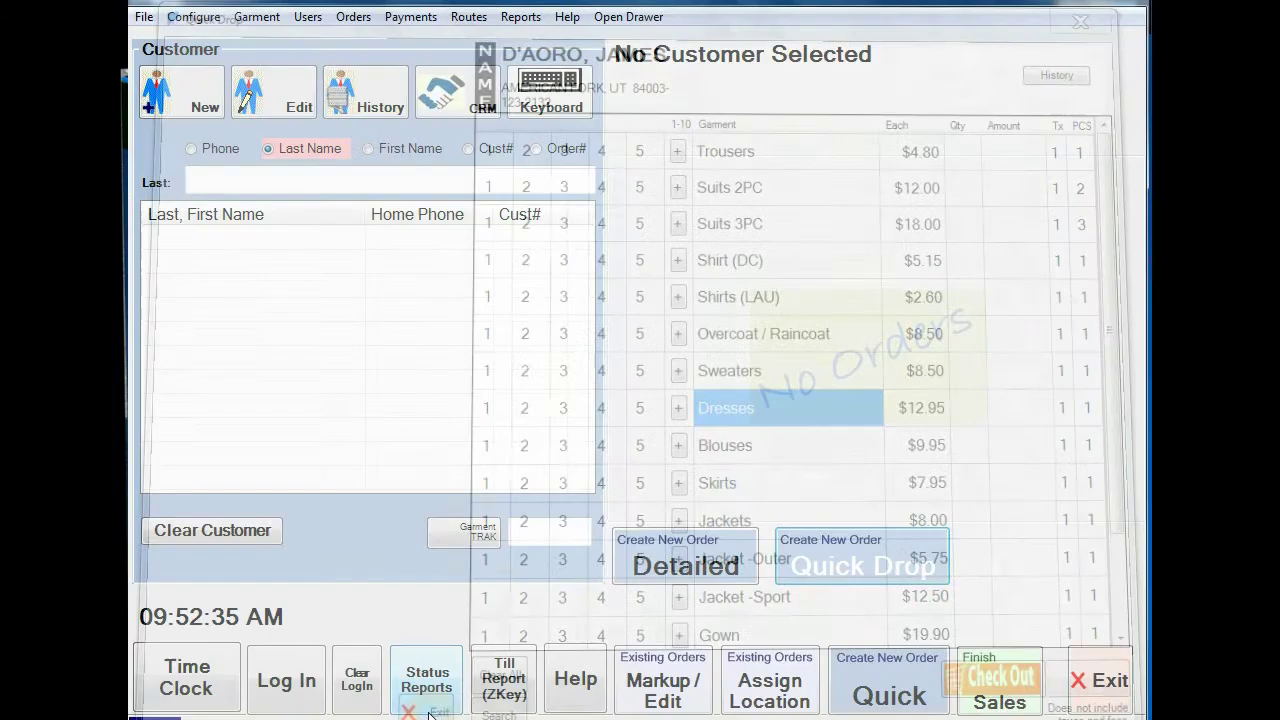
{"action": "left_click", "coordinate": [213, 184]}
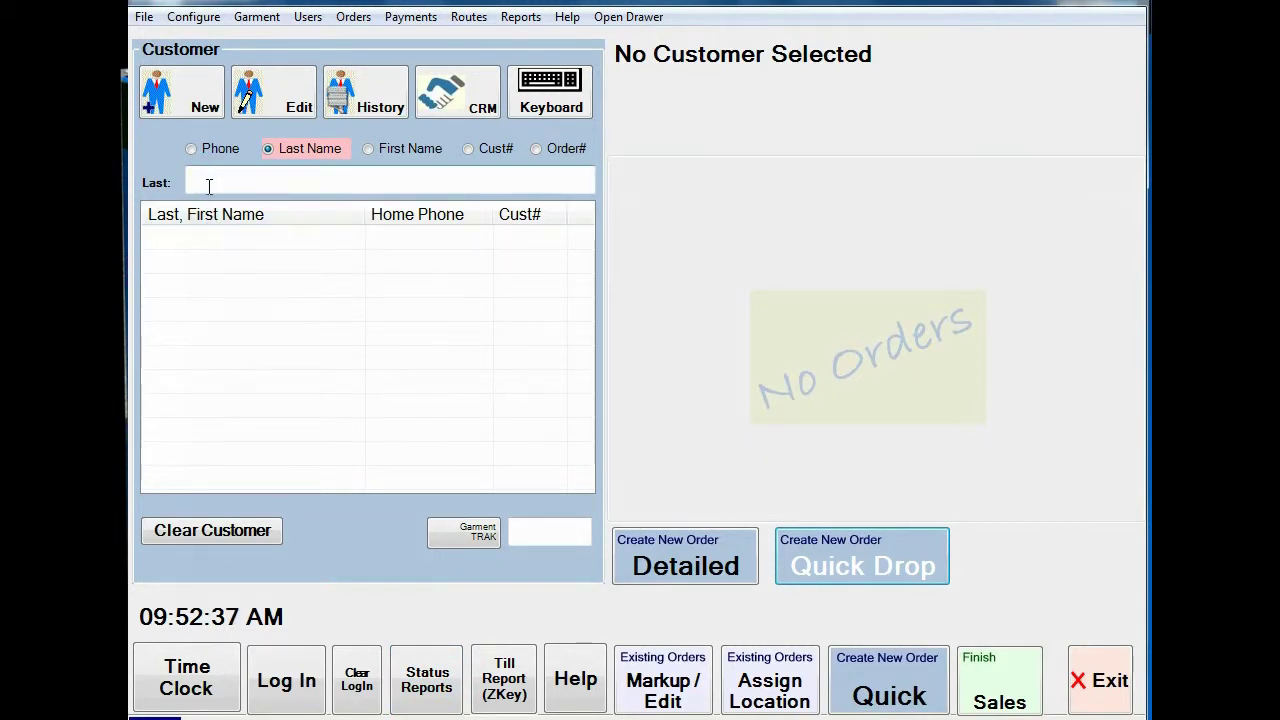
{"action": "type", "text": "D"}
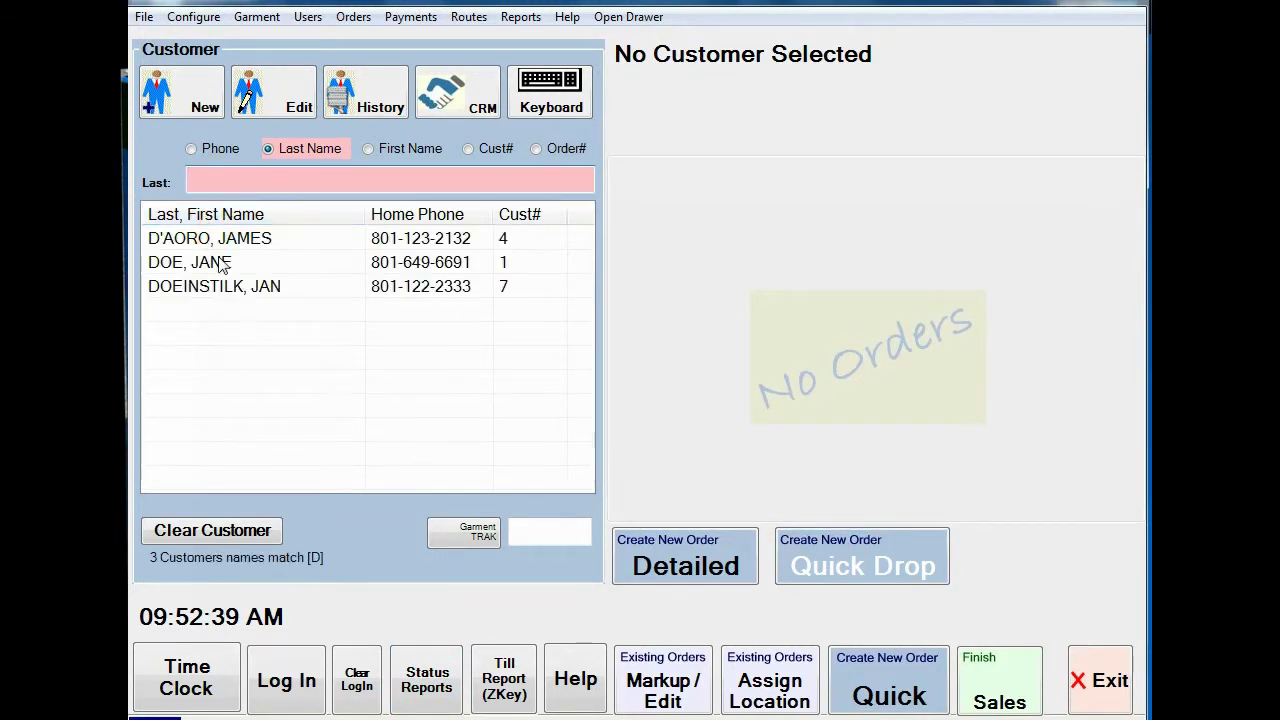
{"action": "left_click", "coordinate": [219, 238]}
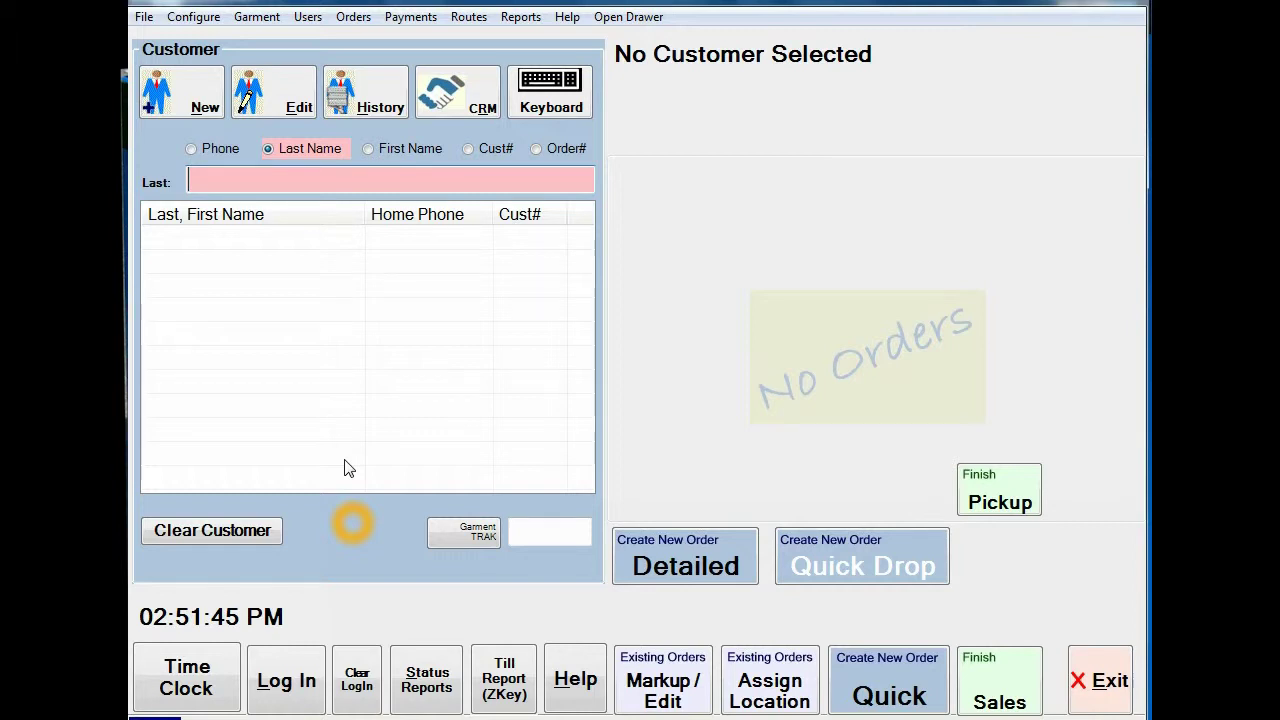
Step: Search the customer's surname, open the first match, and bring up the POS Credits login
{"action": "left_click", "coordinate": [213, 179]}
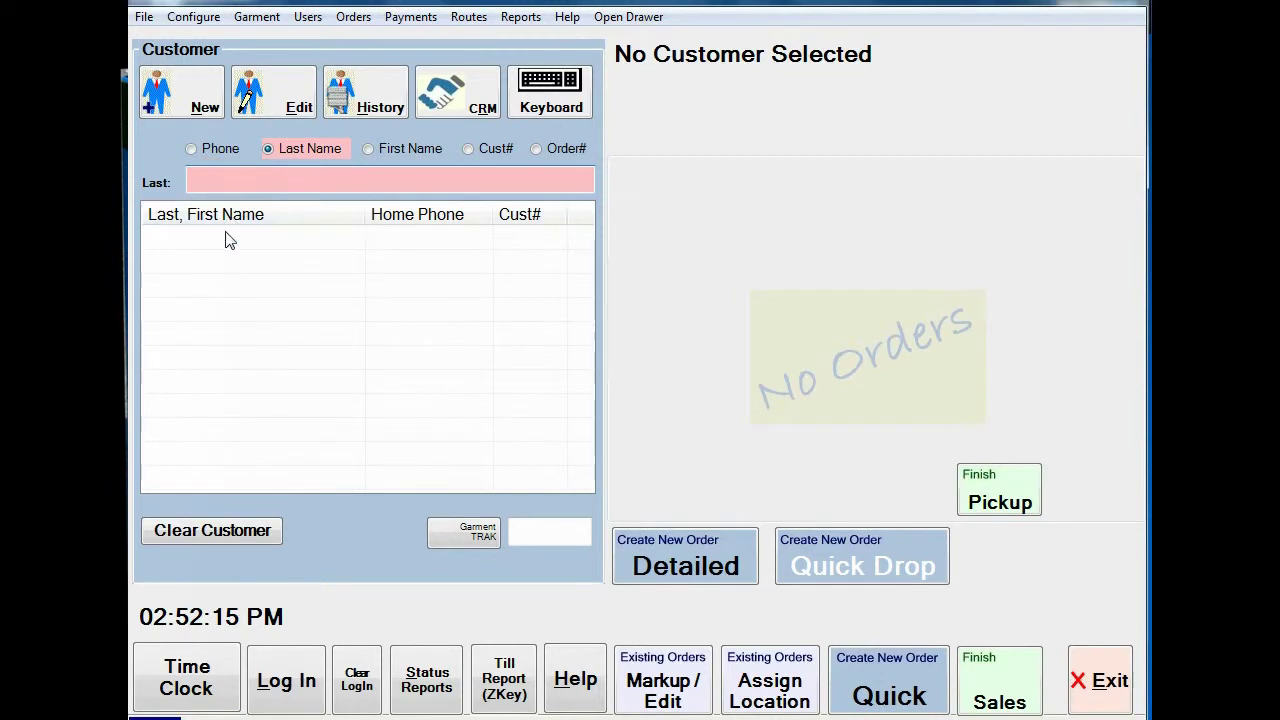
{"action": "type", "text": "DOE"}
{"action": "key", "text": "Return"}
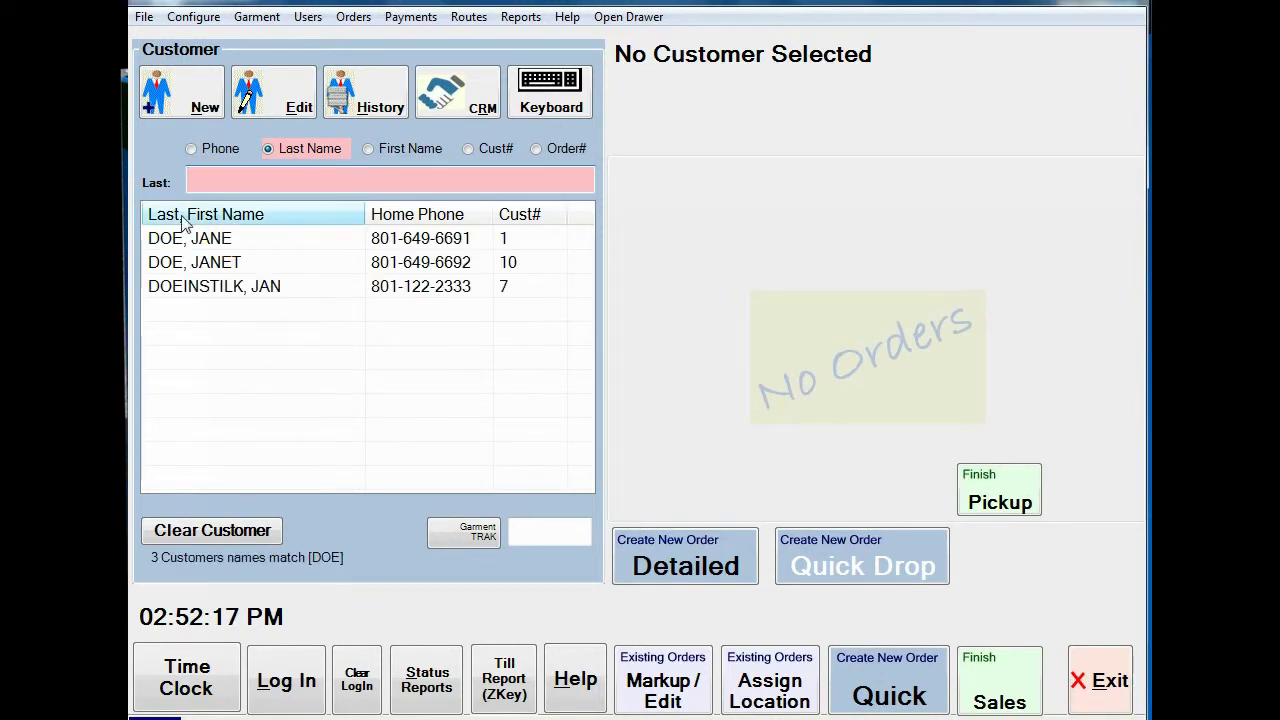
{"action": "left_click", "coordinate": [211, 241]}
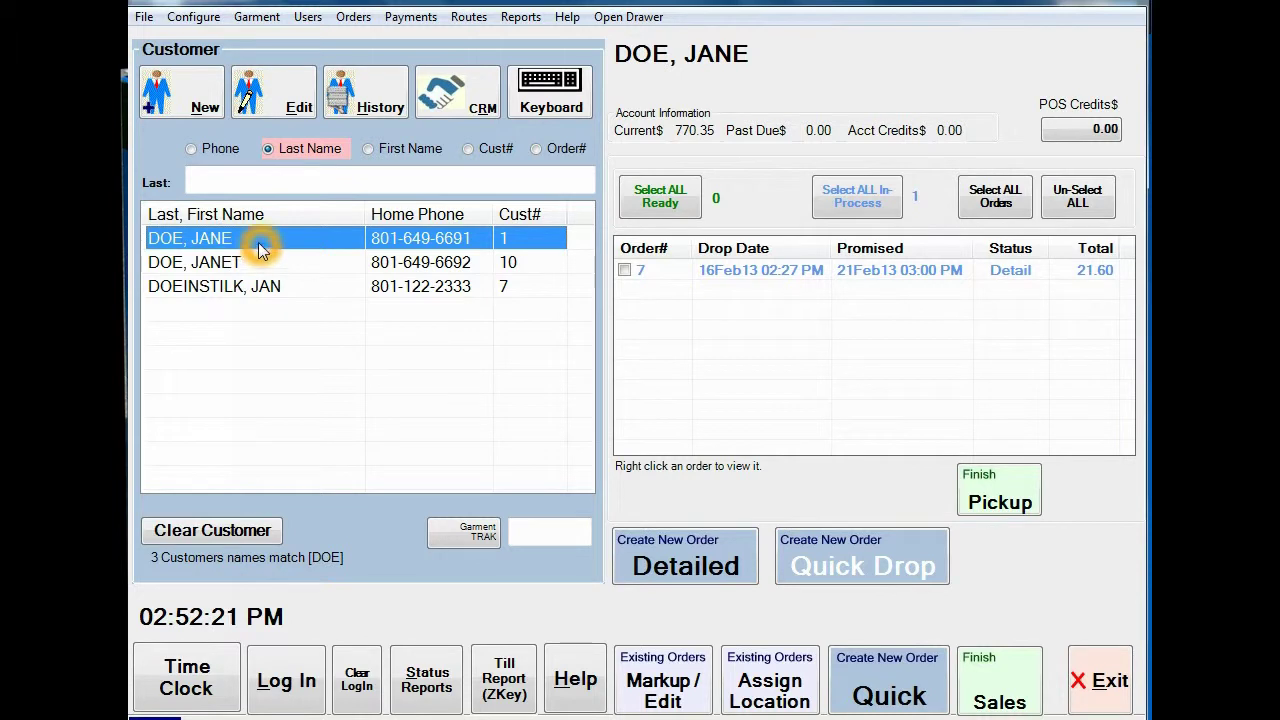
{"action": "left_click", "coordinate": [1083, 134]}
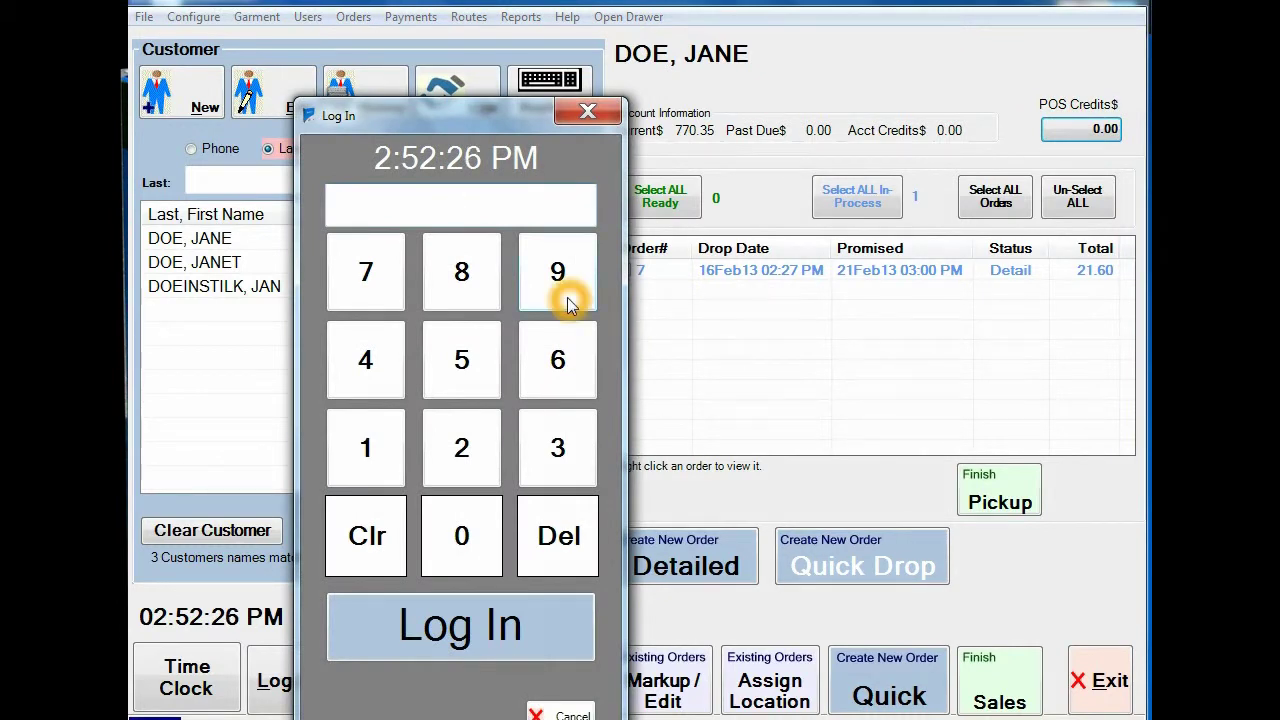
Step: Log in and set the customer's credit amount to 10.00, confirming the update
{"action": "left_click", "coordinate": [567, 303]}
{"action": "left_click", "coordinate": [567, 303]}
{"action": "left_click", "coordinate": [567, 303]}
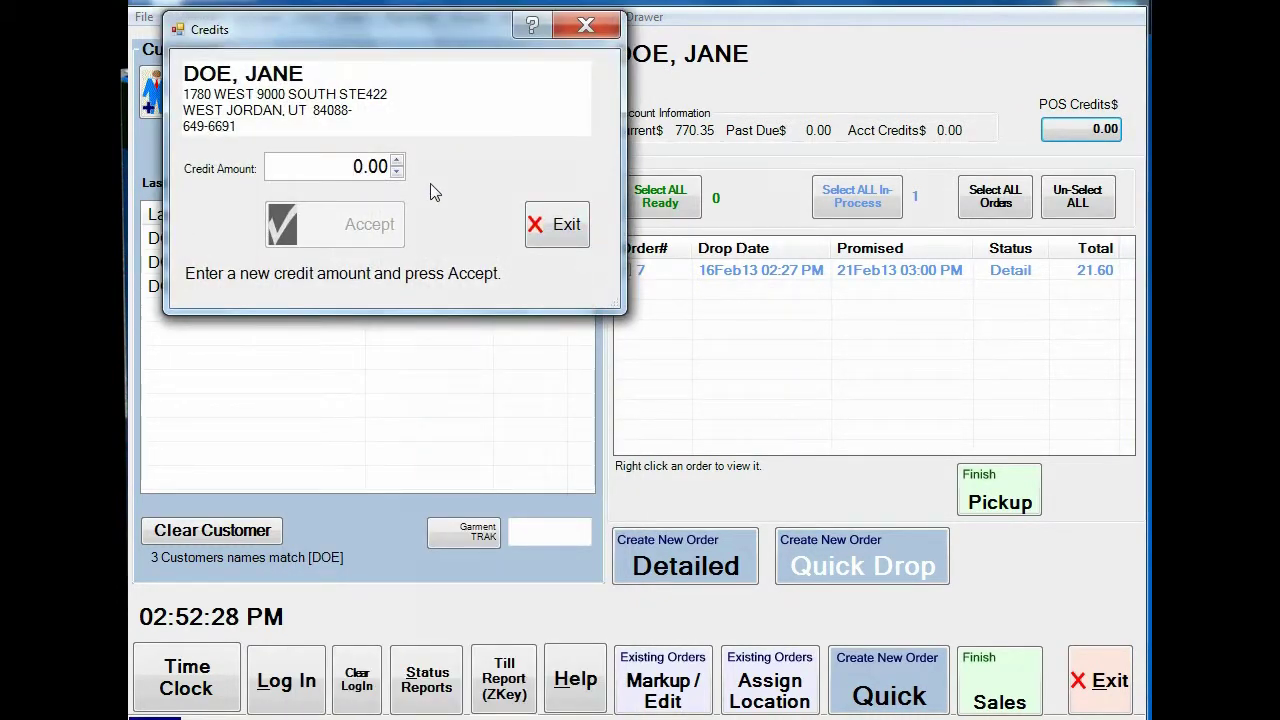
{"action": "type", "text": "10"}
{"action": "left_click", "coordinate": [416, 235]}
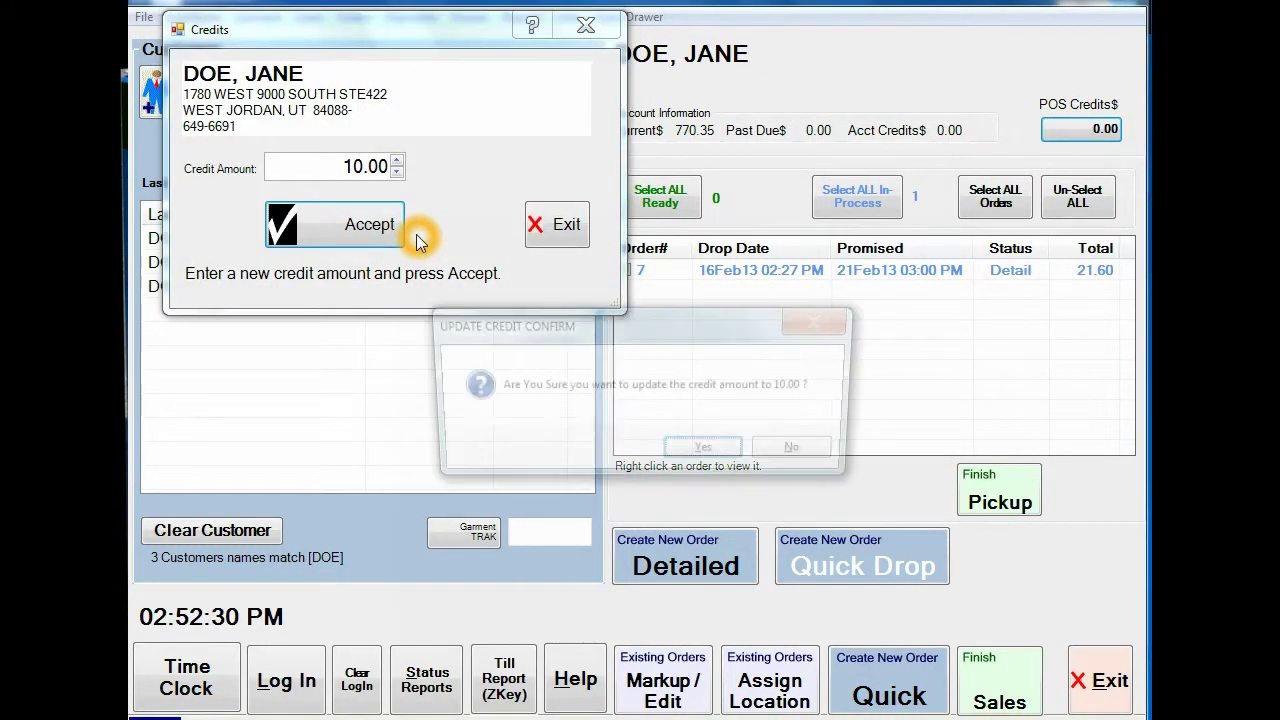
{"action": "left_click", "coordinate": [705, 453]}
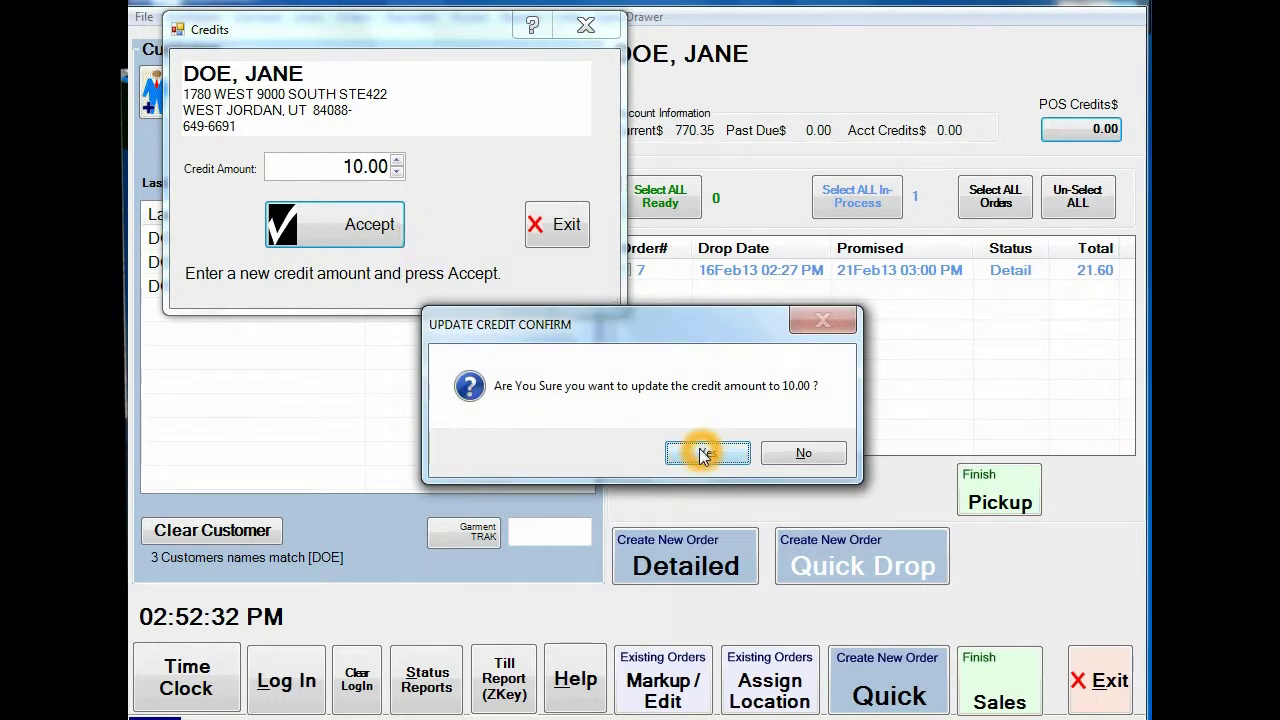
{"action": "left_click", "coordinate": [1088, 134]}
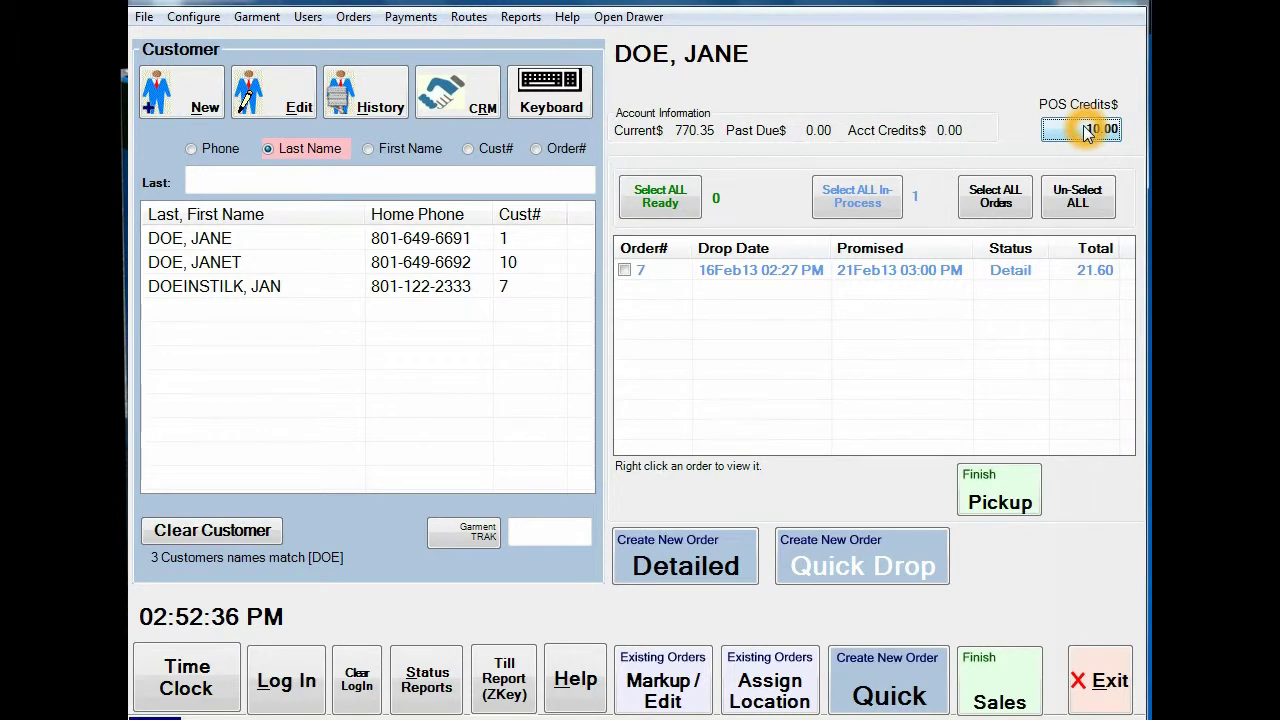
Step: Reload the first customer's account, tick order 8, and begin Finish Pickup
{"action": "left_click", "coordinate": [237, 260]}
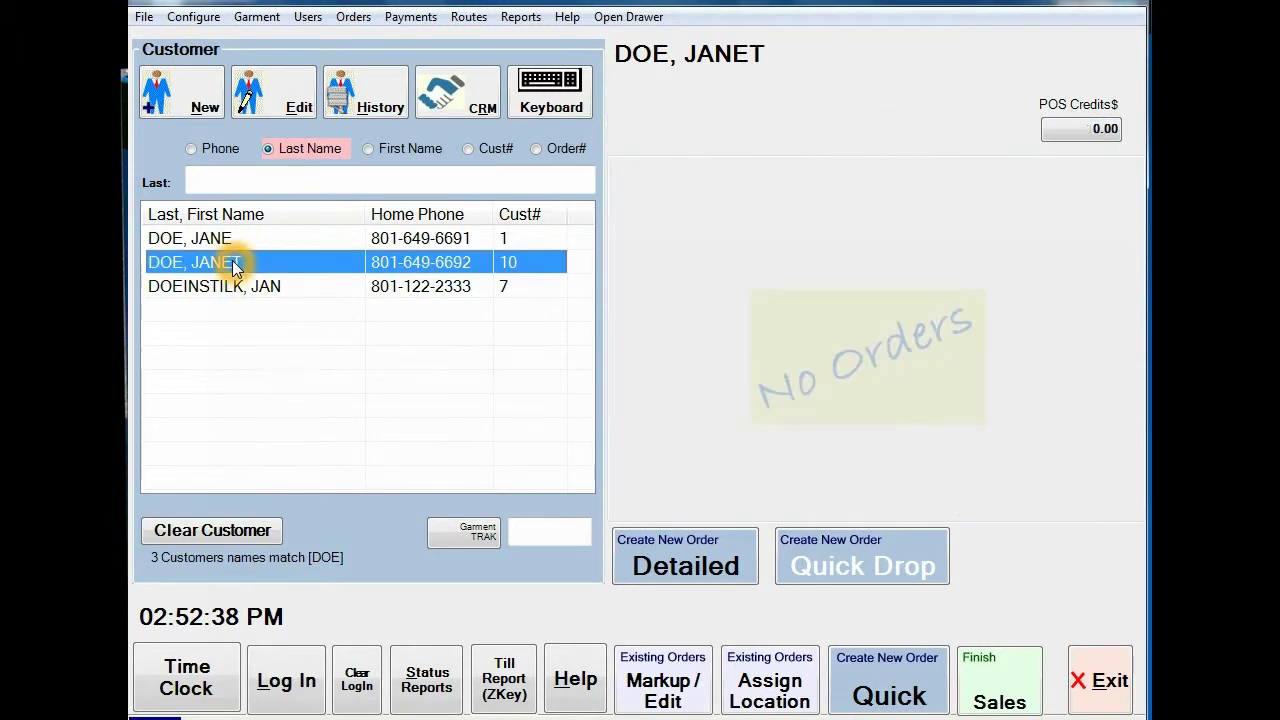
{"action": "left_click", "coordinate": [242, 286]}
{"action": "left_click", "coordinate": [236, 262]}
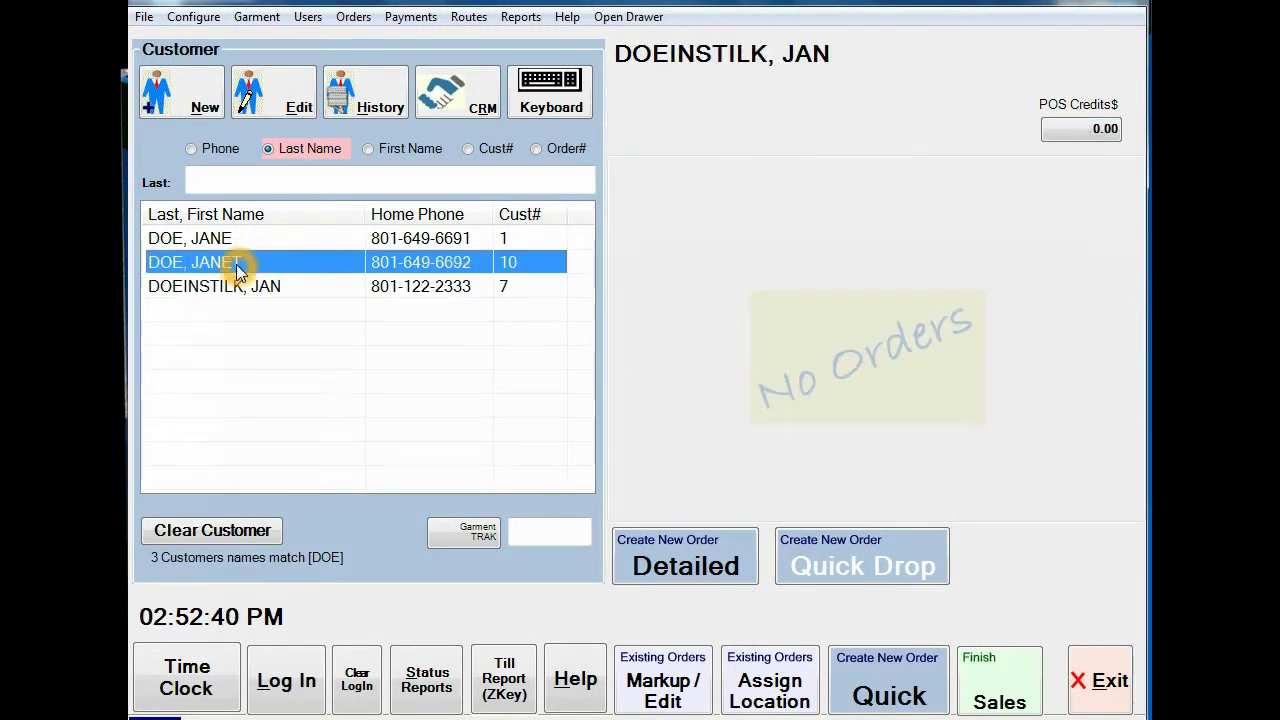
{"action": "left_click", "coordinate": [234, 240]}
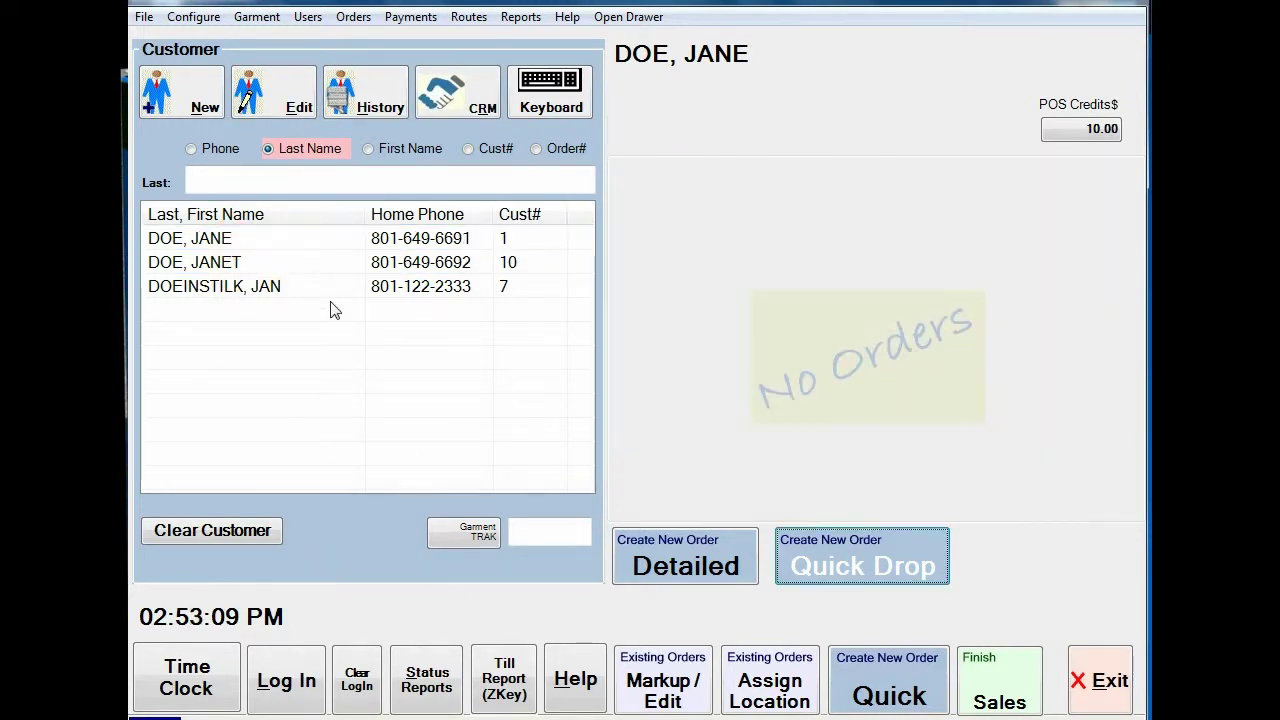
{"action": "left_click", "coordinate": [280, 240]}
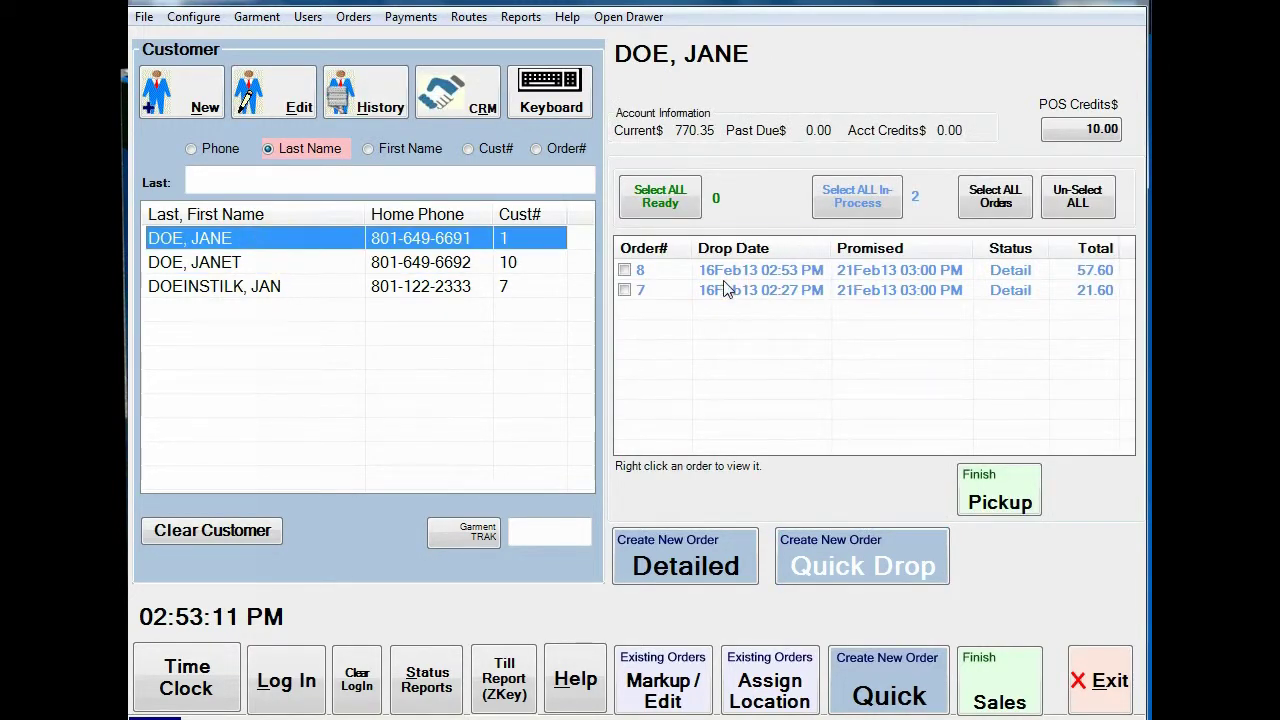
{"action": "left_click", "coordinate": [743, 272]}
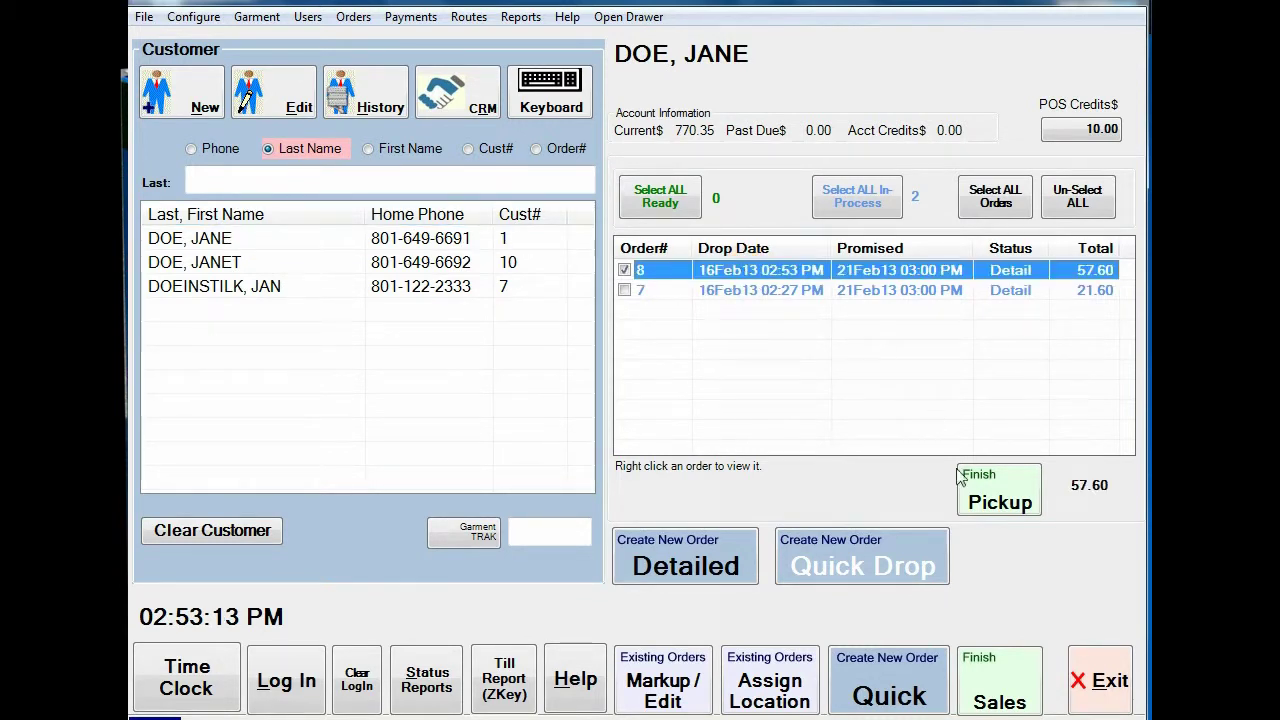
{"action": "left_click", "coordinate": [990, 500]}
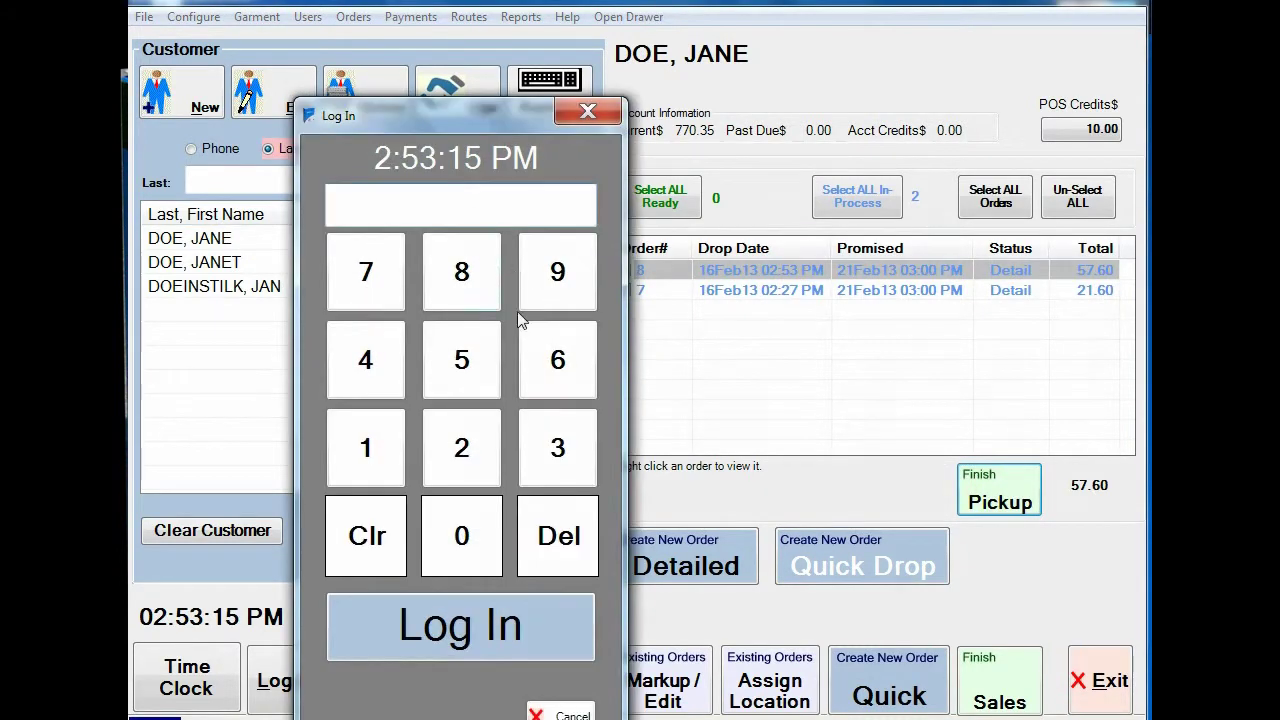
Step: Log in with the staff PIN and apply 5.00 from the customer's credits
{"action": "type", "text": "1234"}
{"action": "key", "text": "Return"}
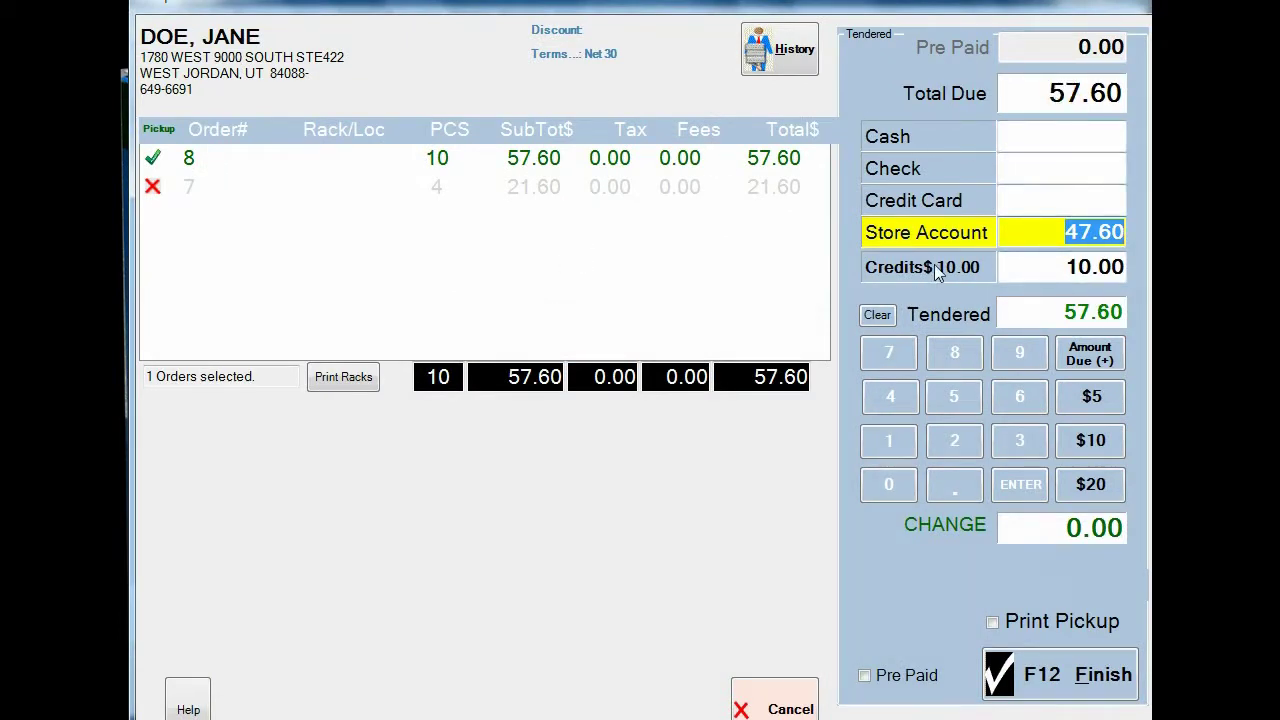
{"action": "left_click", "coordinate": [1089, 266]}
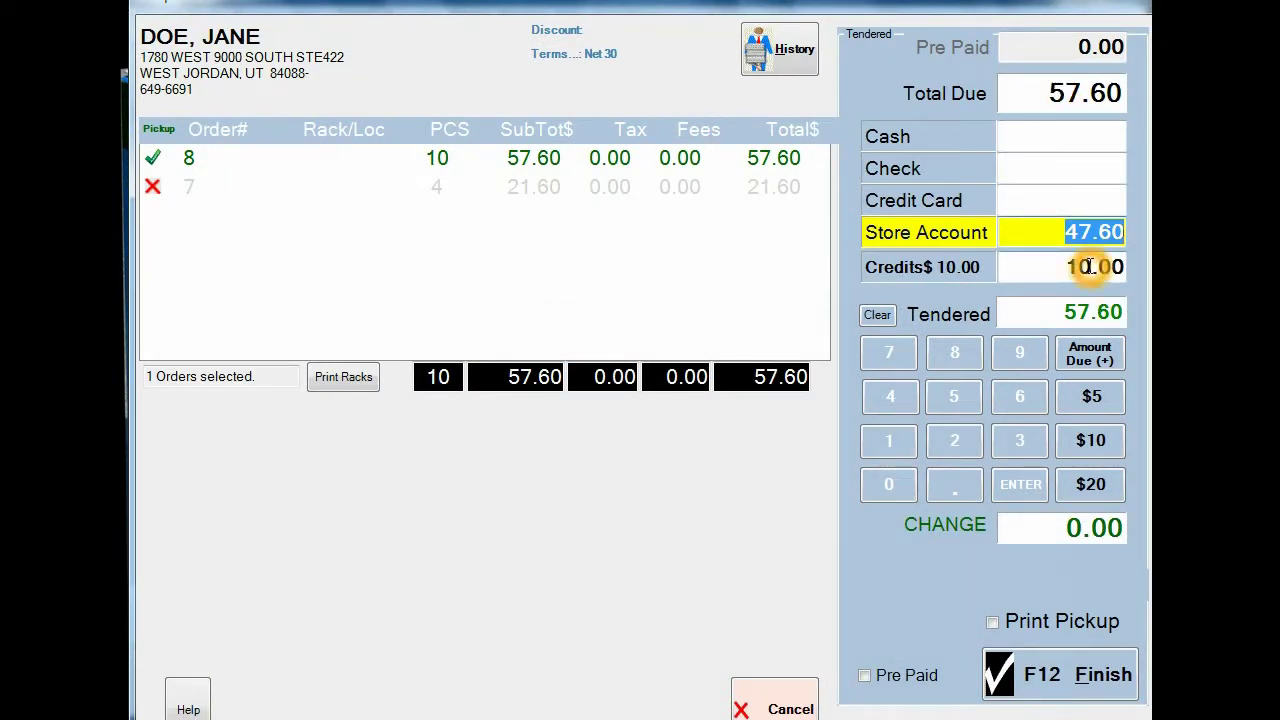
{"action": "left_click", "coordinate": [1068, 232]}
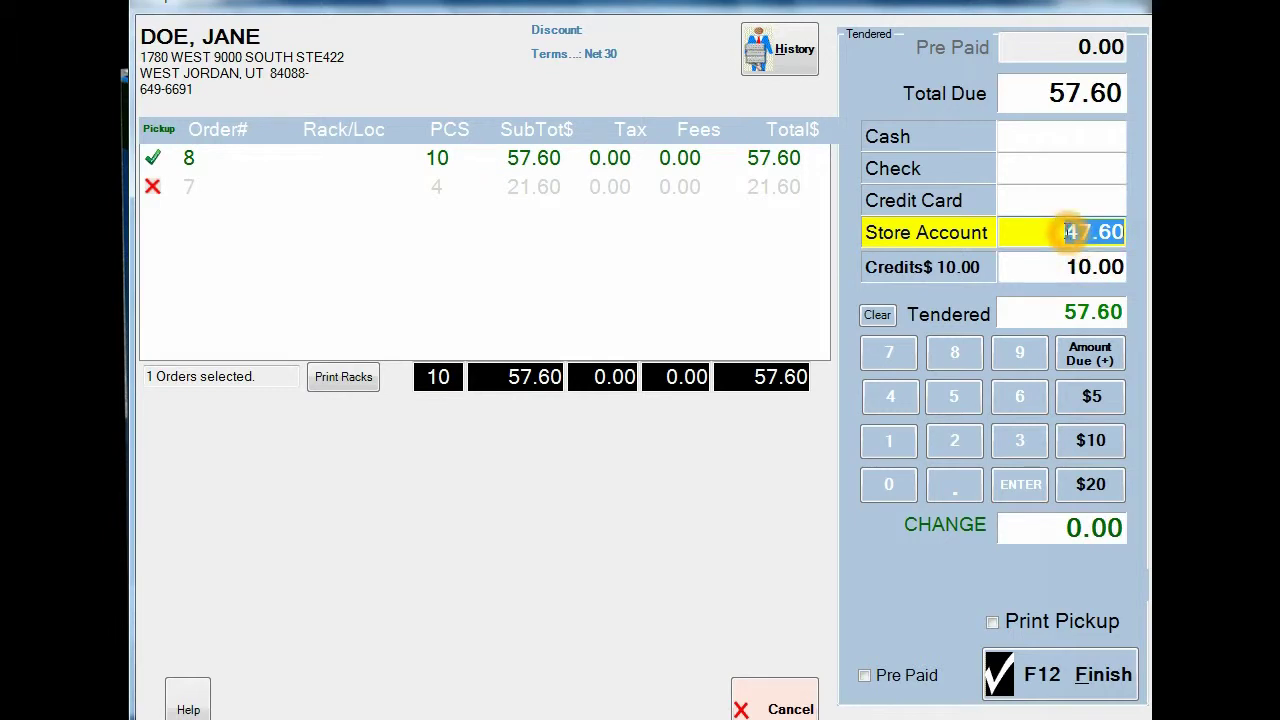
{"action": "left_click", "coordinate": [1110, 266]}
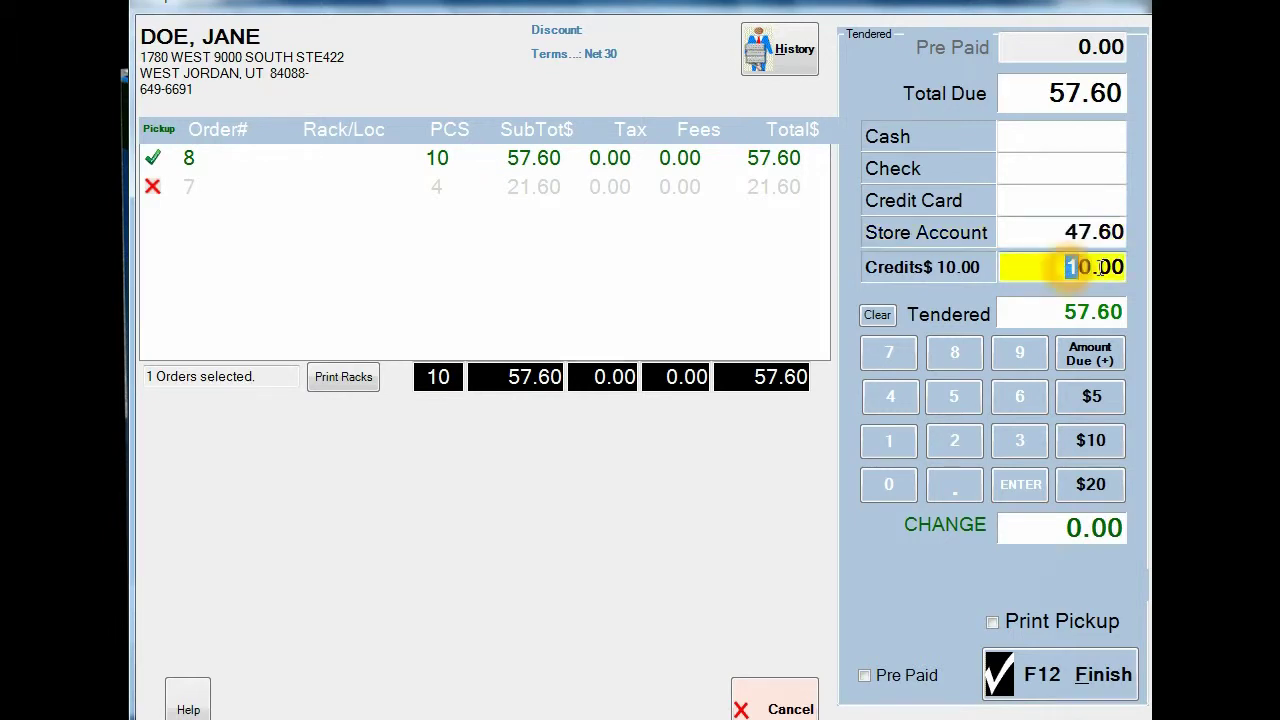
{"action": "type", "text": "5.00"}
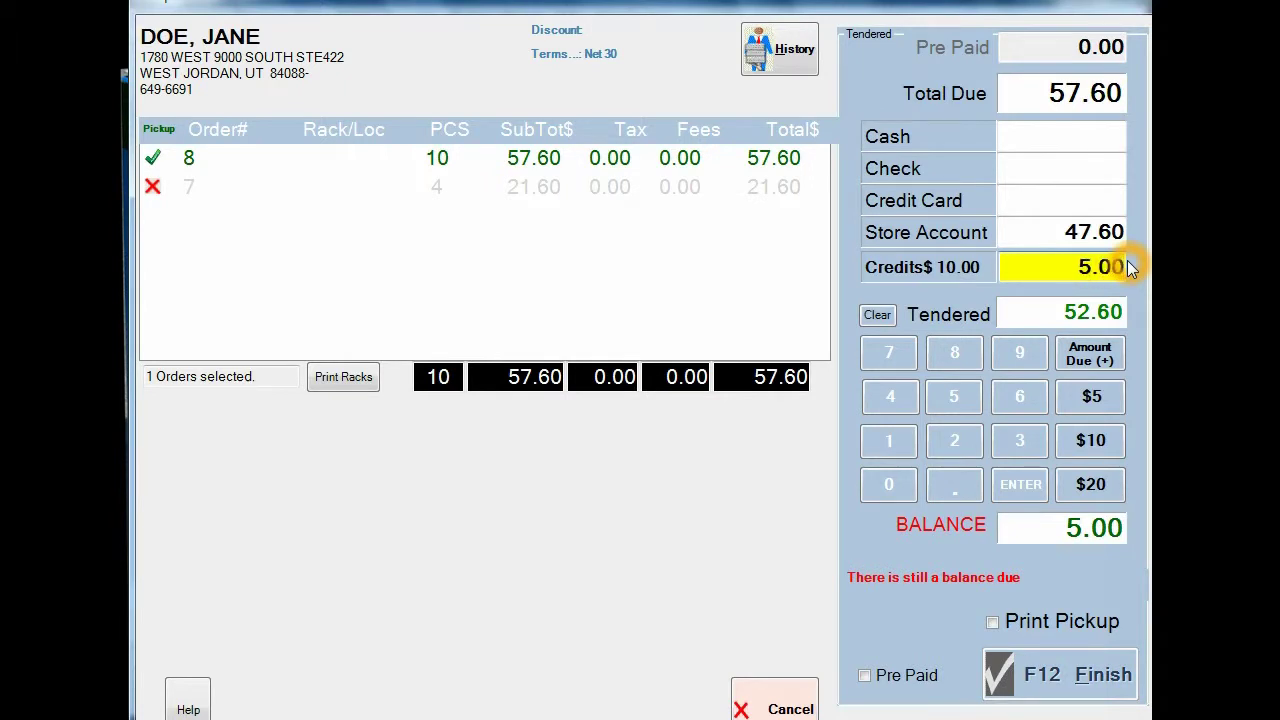
{"action": "key", "text": "Return"}
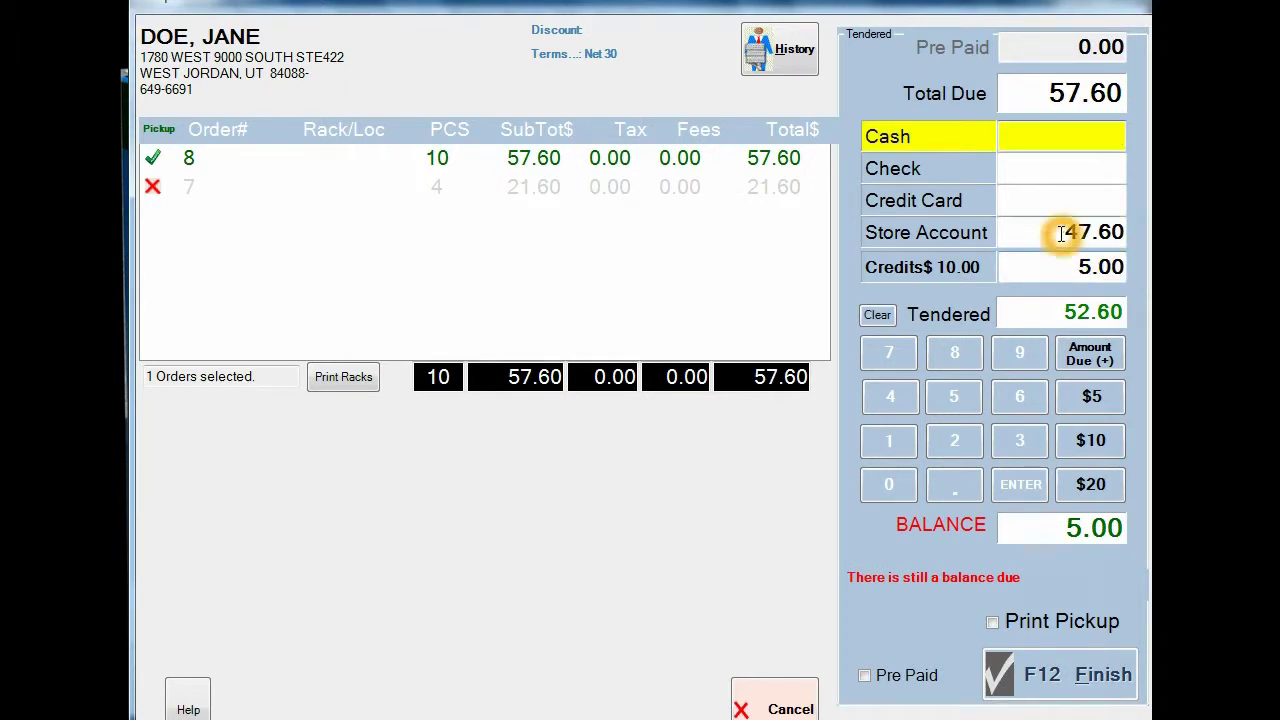
Step: Put the remaining 52.60 on the store account and finish the pickup without an invoice
{"action": "left_click", "coordinate": [1118, 232]}
{"action": "key", "text": "BackSpace"}
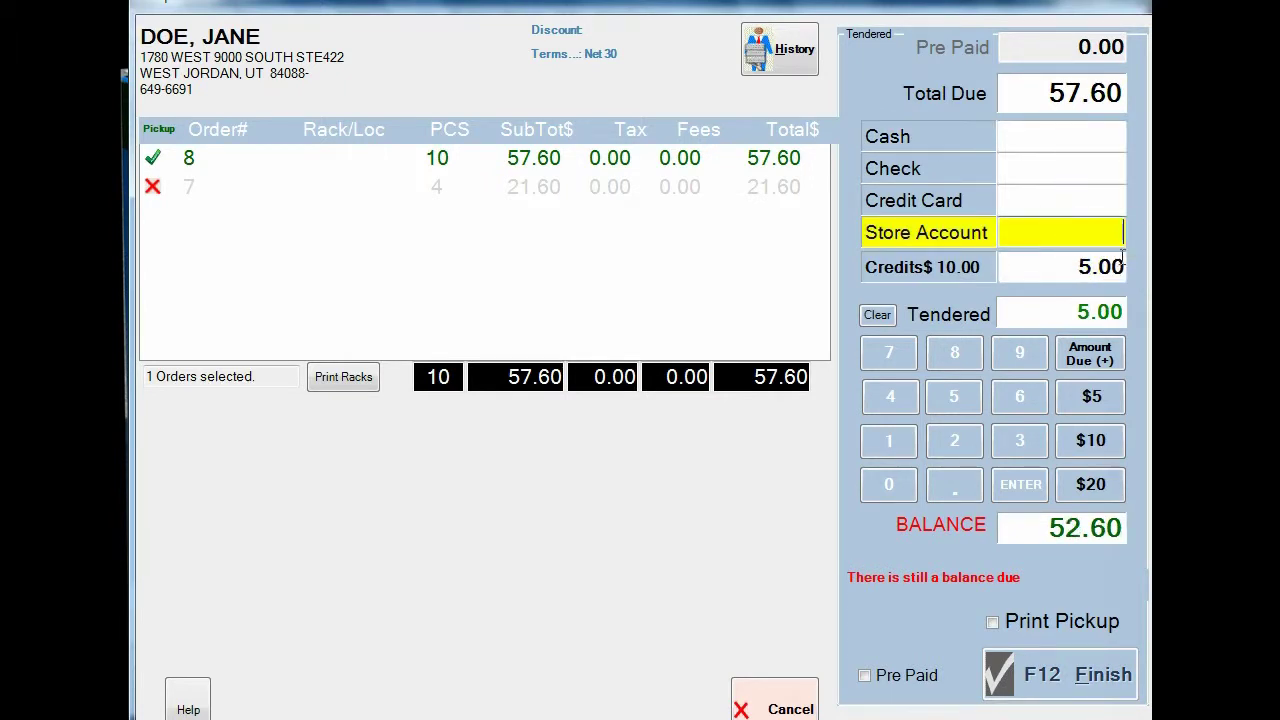
{"action": "left_click", "coordinate": [1097, 356]}
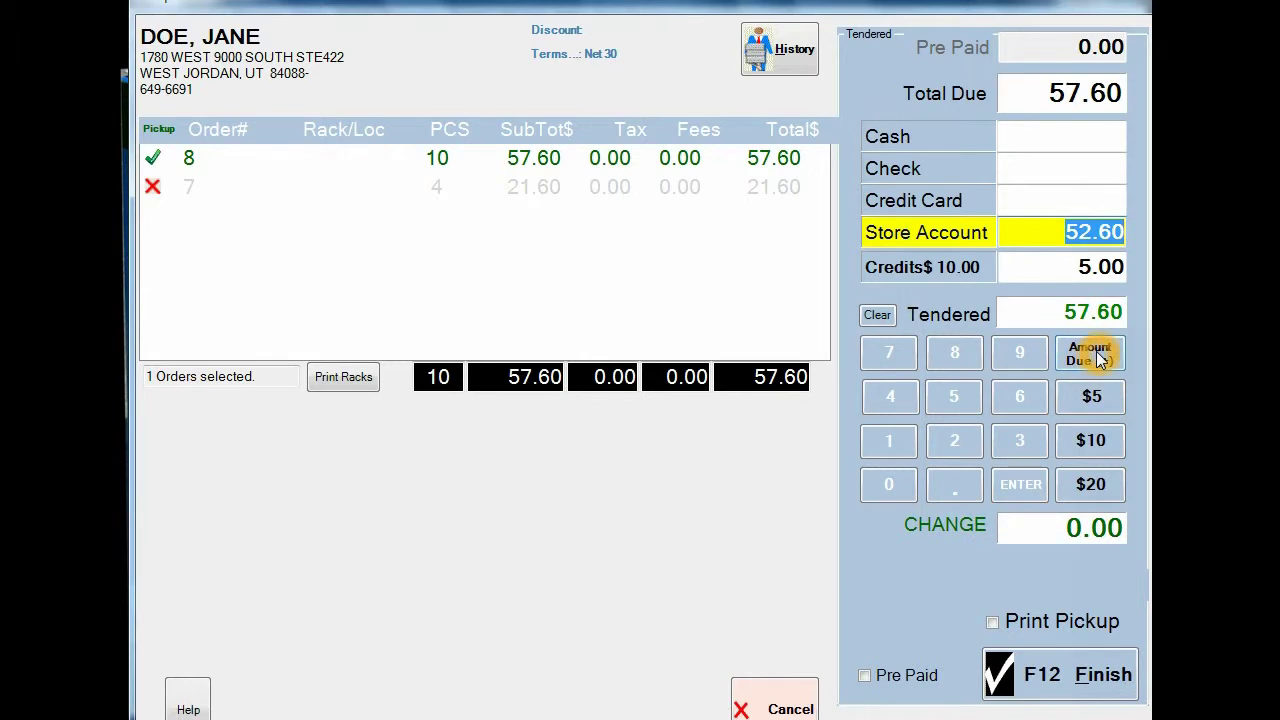
{"action": "left_click", "coordinate": [1084, 267]}
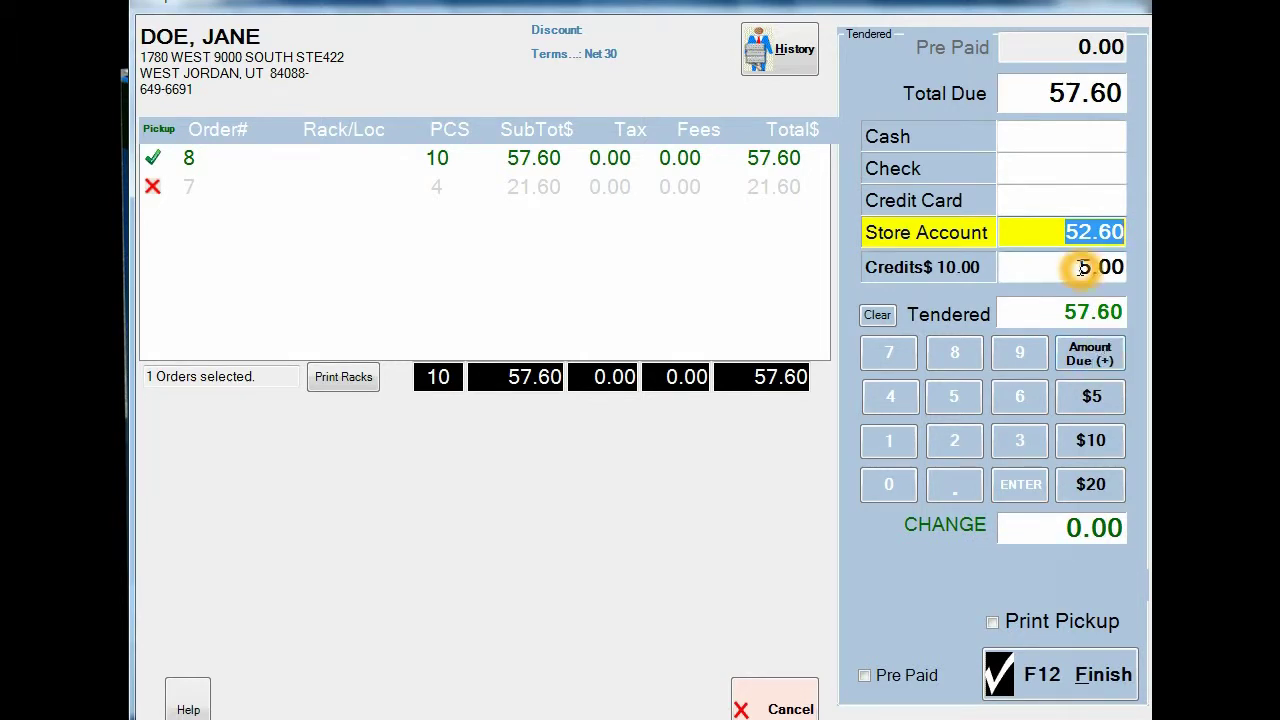
{"action": "left_click", "coordinate": [1087, 664]}
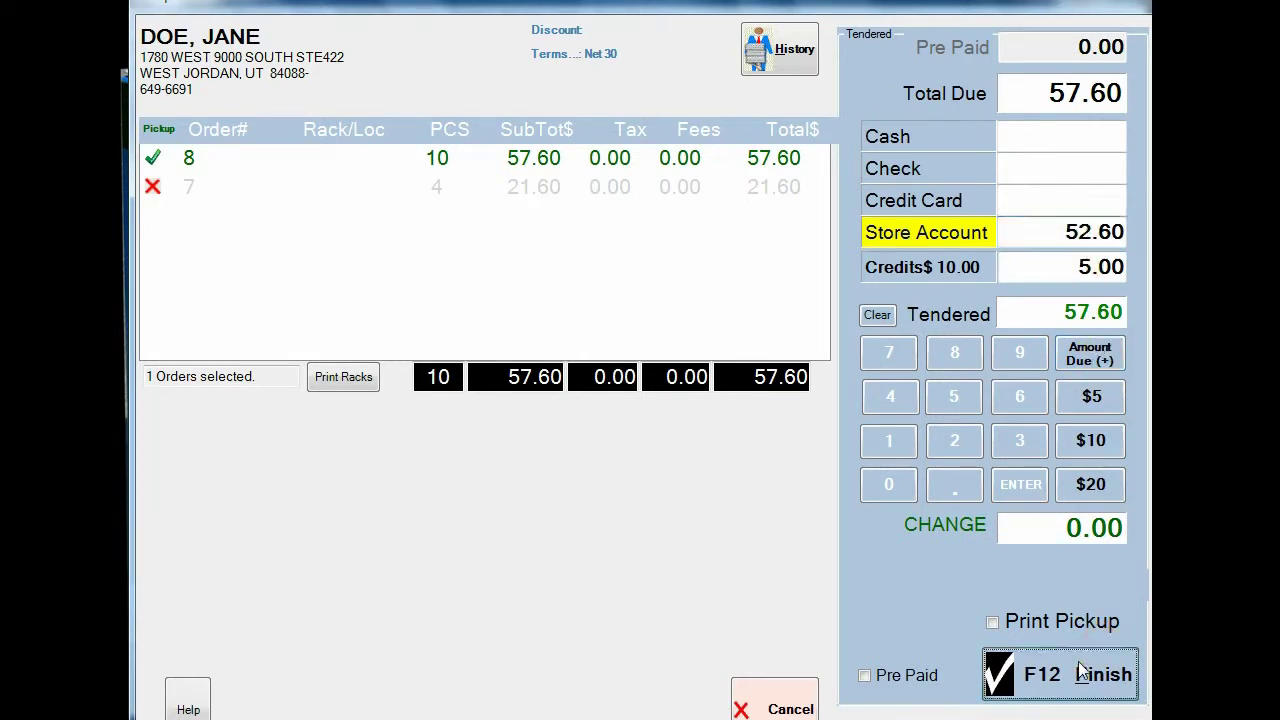
{"action": "left_click", "coordinate": [456, 358]}
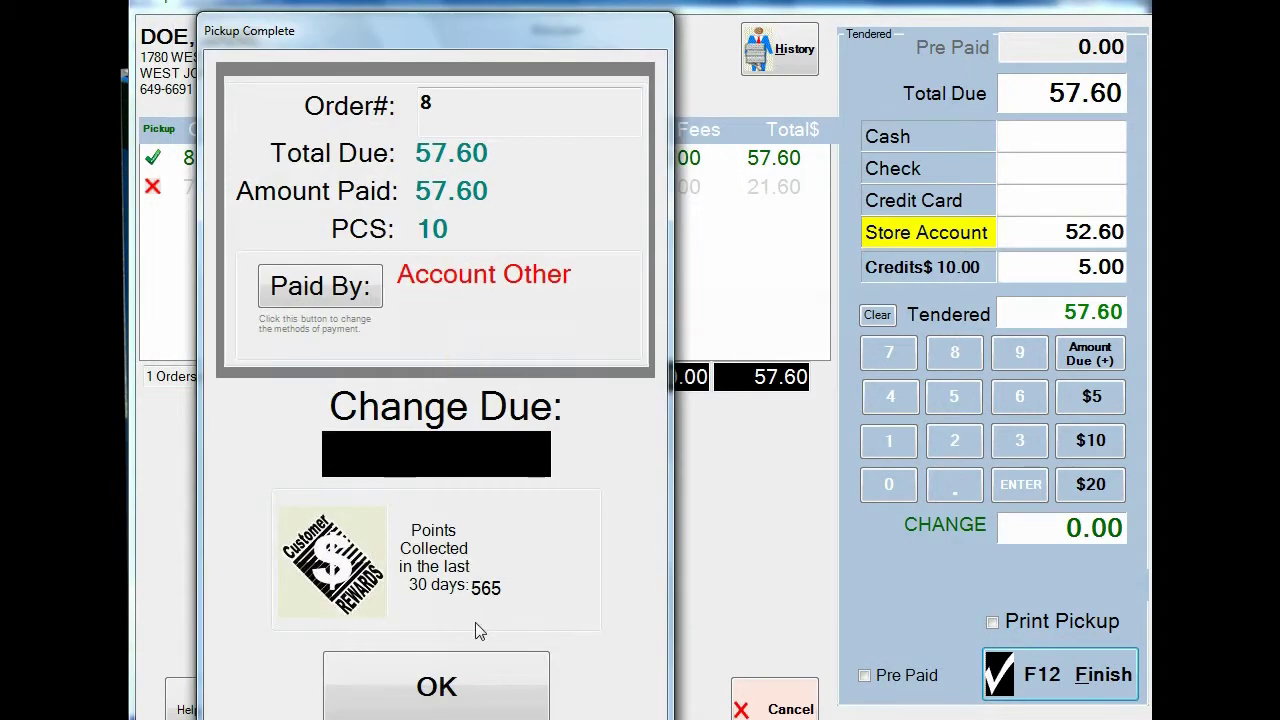
{"action": "left_click", "coordinate": [474, 678]}
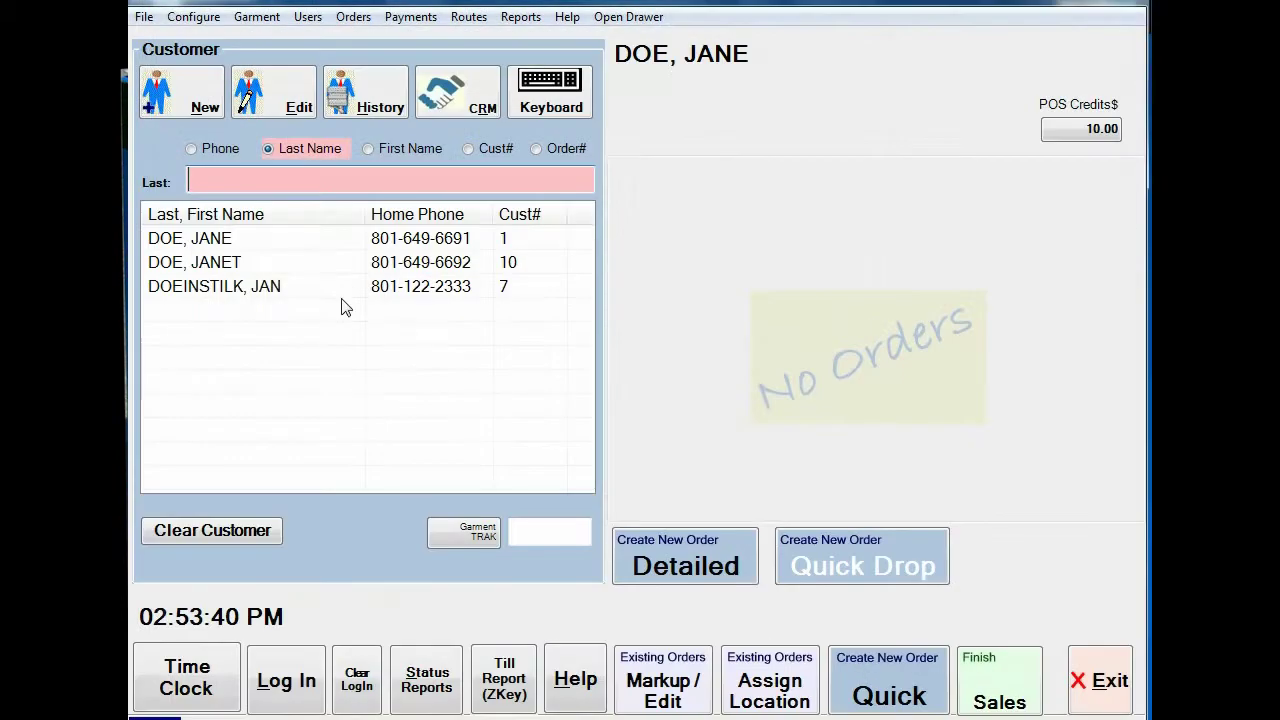
Step: Reselect the customer, log in to POS Credits, and change the credit amount from 10.00 to 0.00
{"action": "left_click", "coordinate": [191, 238]}
{"action": "left_click", "coordinate": [1100, 132]}
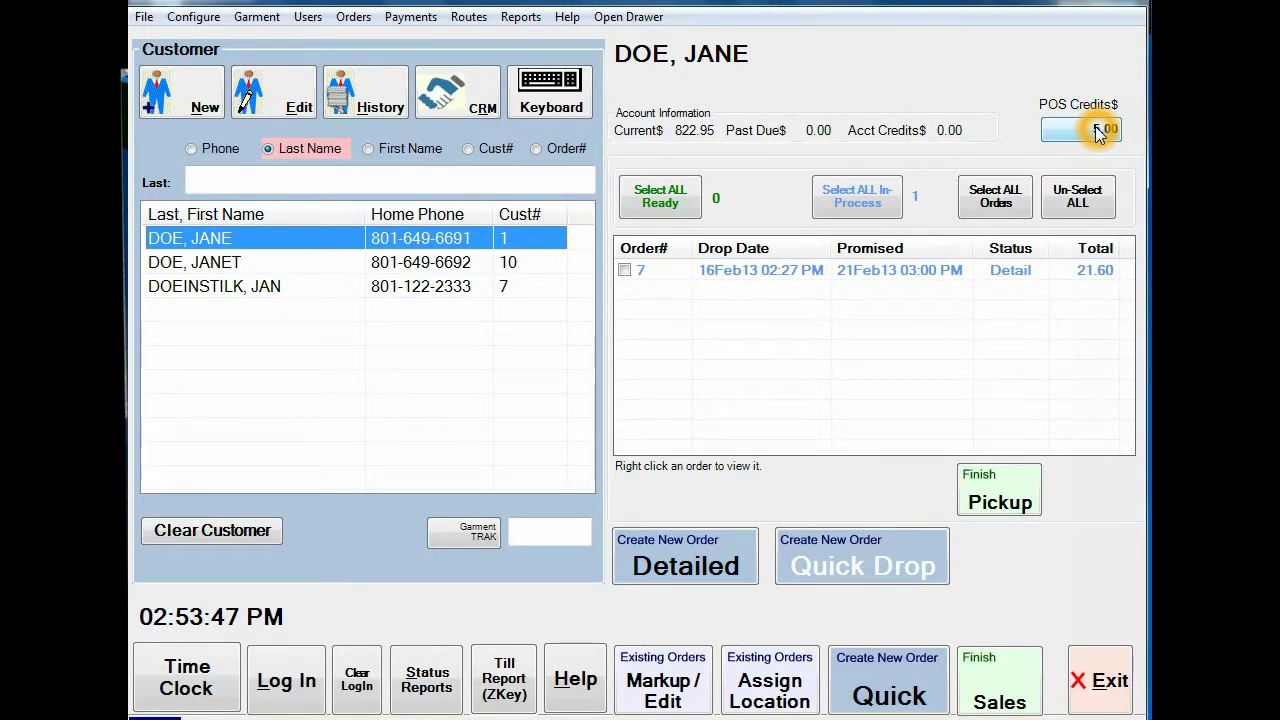
{"action": "left_click", "coordinate": [354, 207]}
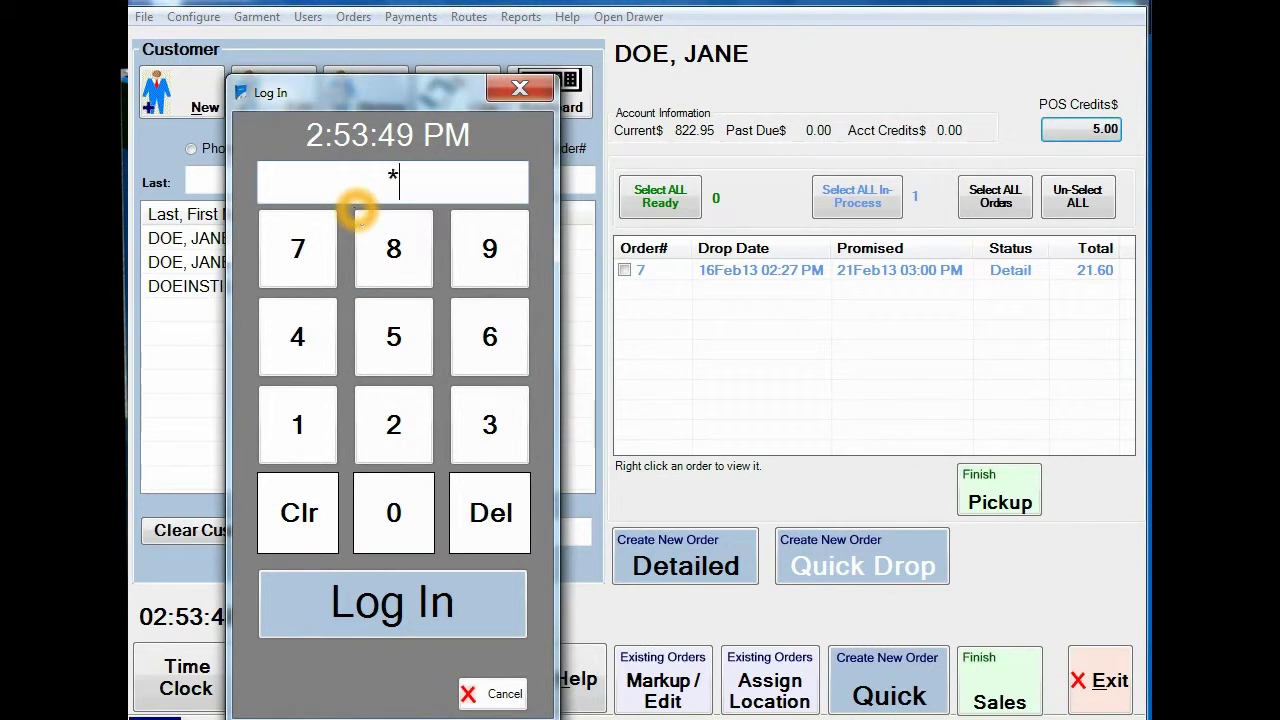
{"action": "type", "text": "88"}
{"action": "key", "text": "Return"}
{"action": "left_click", "coordinate": [462, 268]}
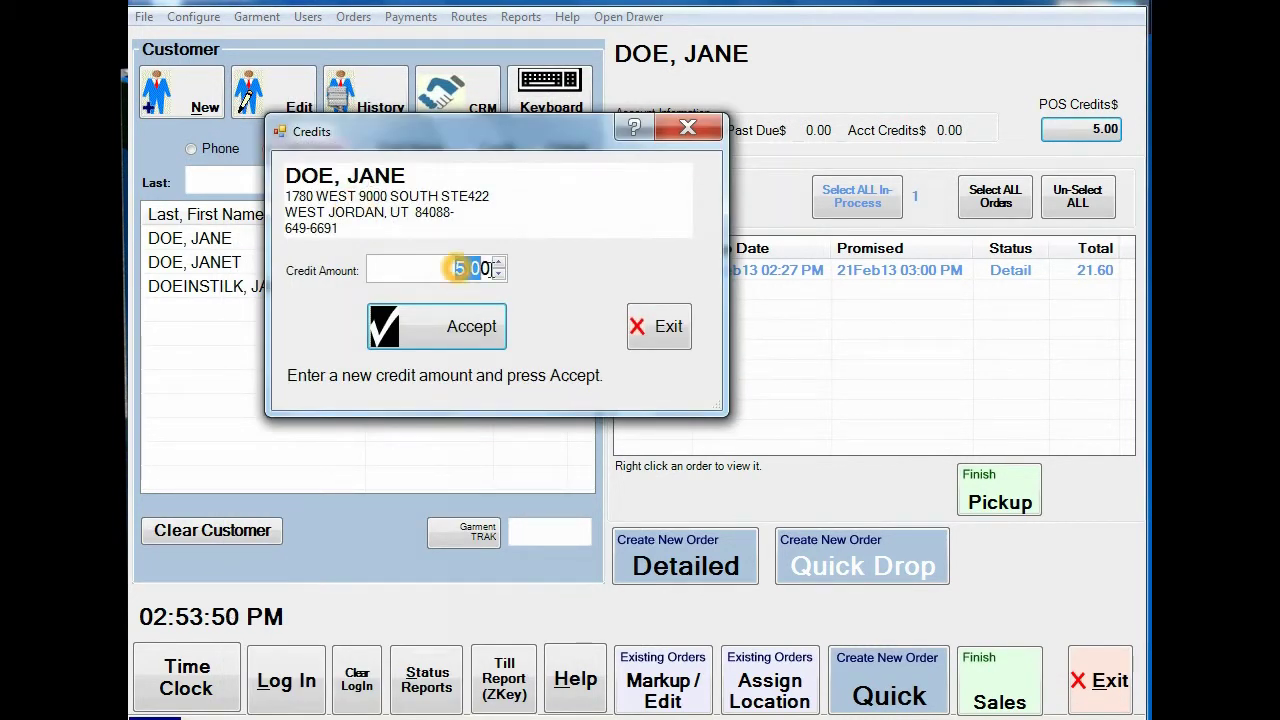
{"action": "type", "text": "0"}
{"action": "key", "text": "Return"}
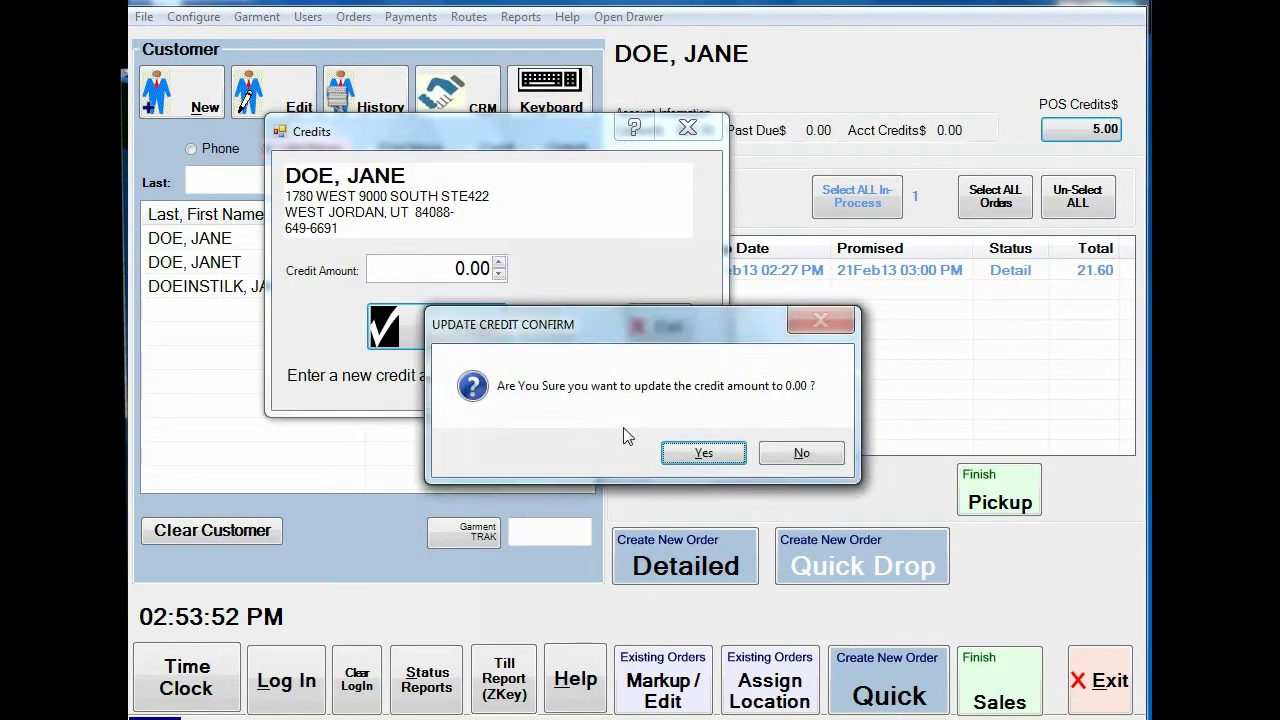
{"action": "left_click", "coordinate": [703, 452]}
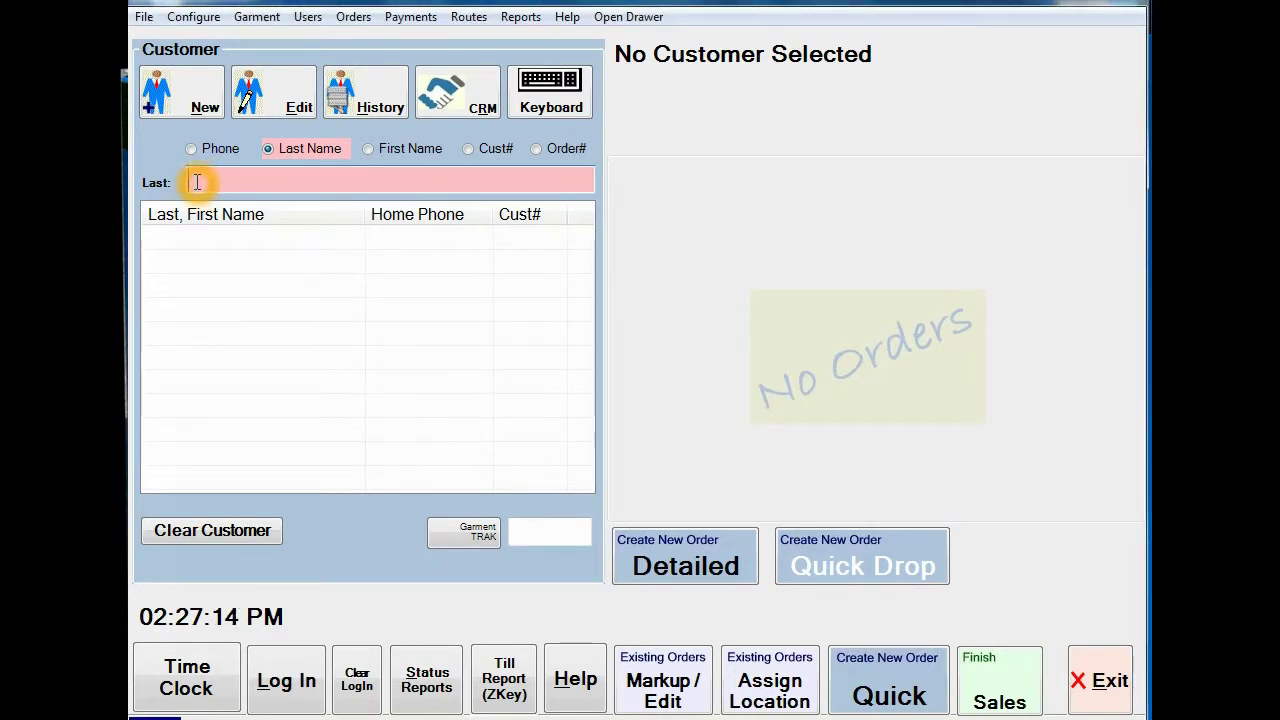
Step: Select the customer via search 'd', quick-drop 2 Trousers and 1 Suits 2PC, and check out
{"action": "type", "text": "d"}
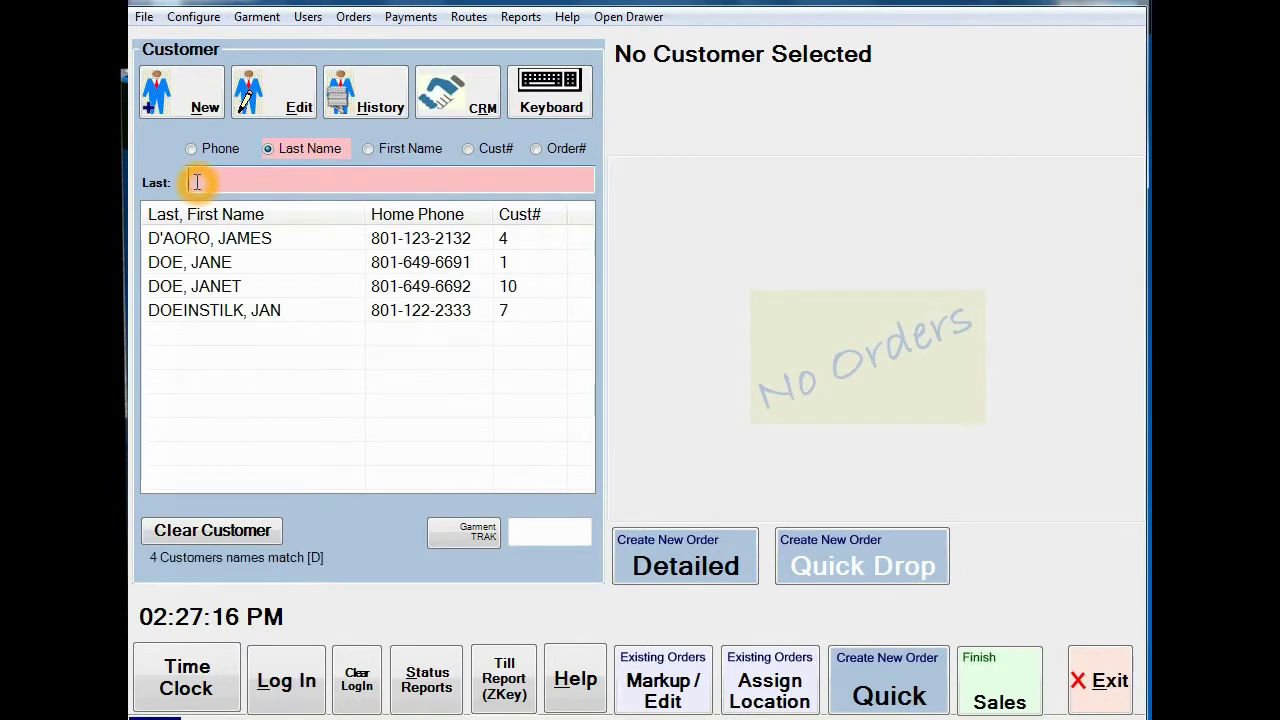
{"action": "left_click", "coordinate": [229, 262]}
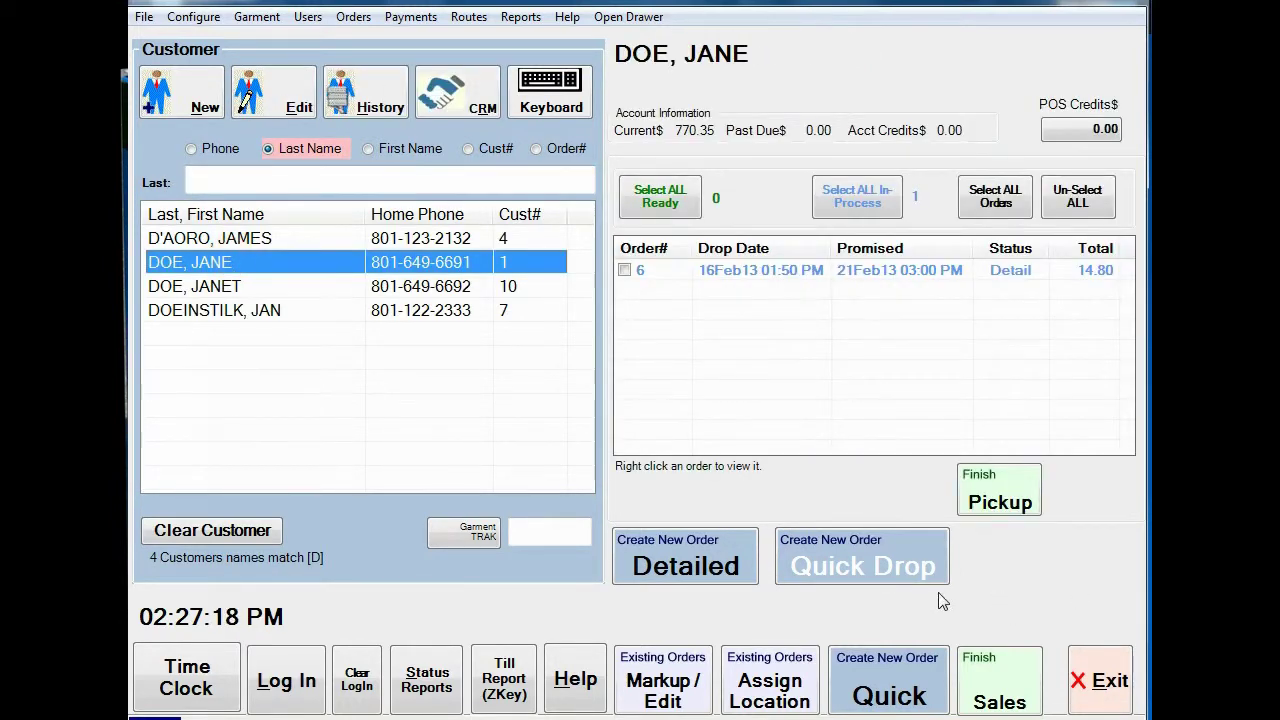
{"action": "left_click", "coordinate": [868, 567]}
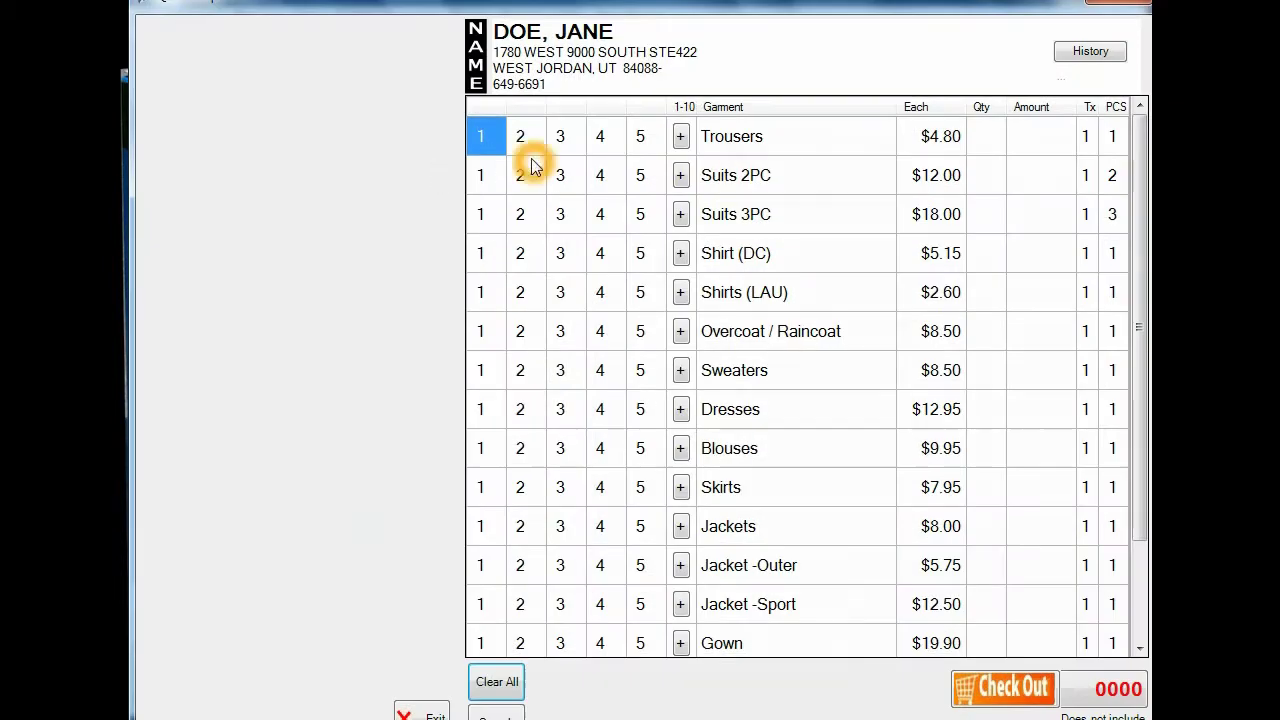
{"action": "left_click", "coordinate": [524, 145]}
{"action": "left_click", "coordinate": [491, 174]}
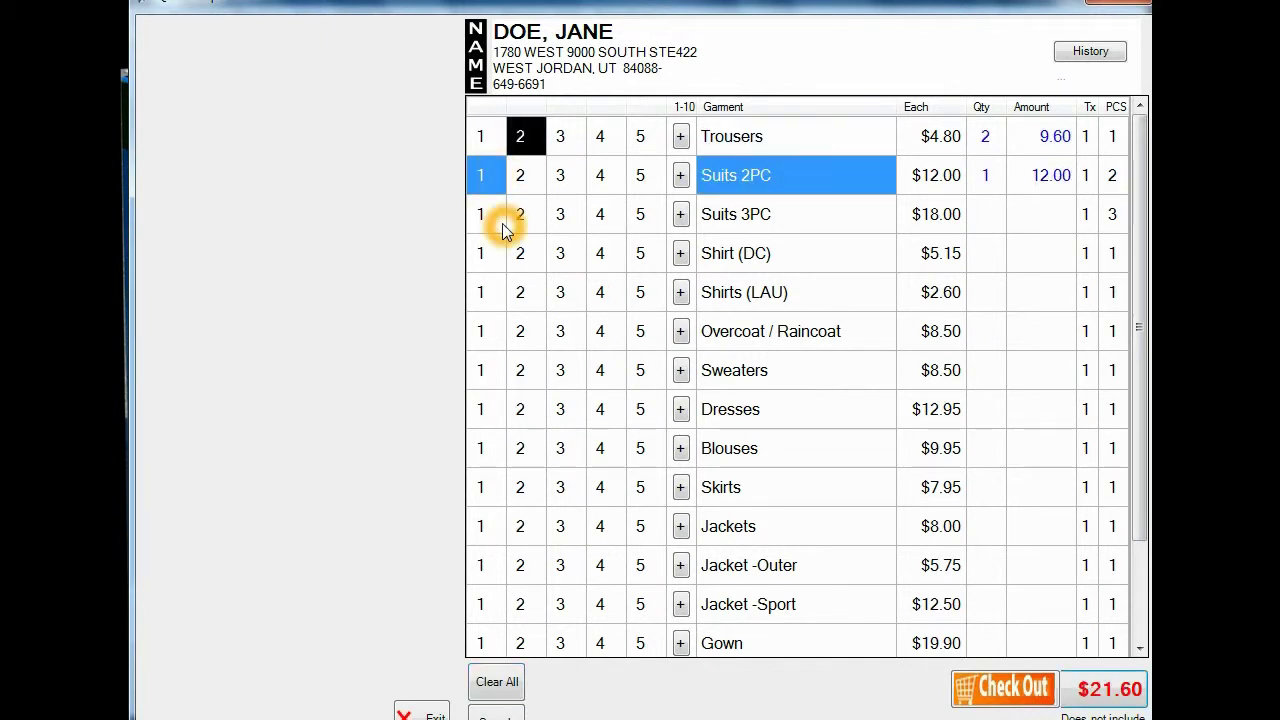
{"action": "left_click", "coordinate": [1003, 688]}
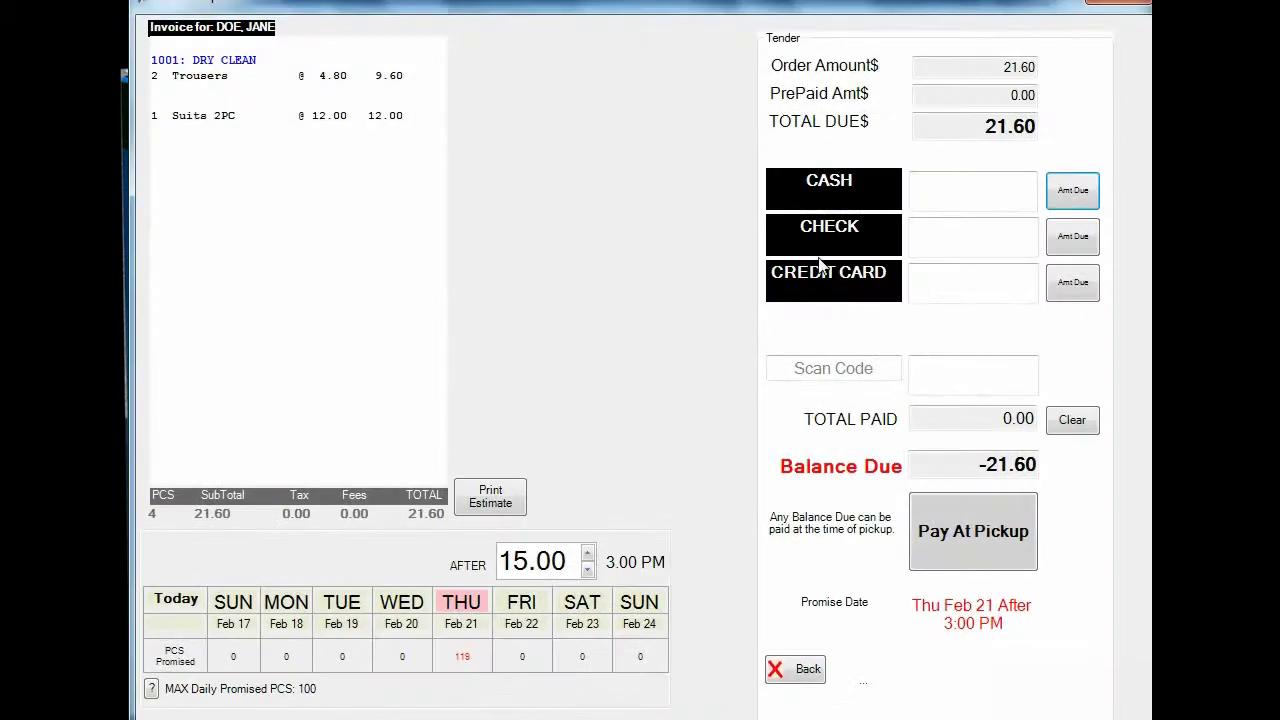
Step: Pay order 7's 21.60 in full with cash at drop-off, skipping invoice and tag printing
{"action": "left_click", "coordinate": [1001, 197]}
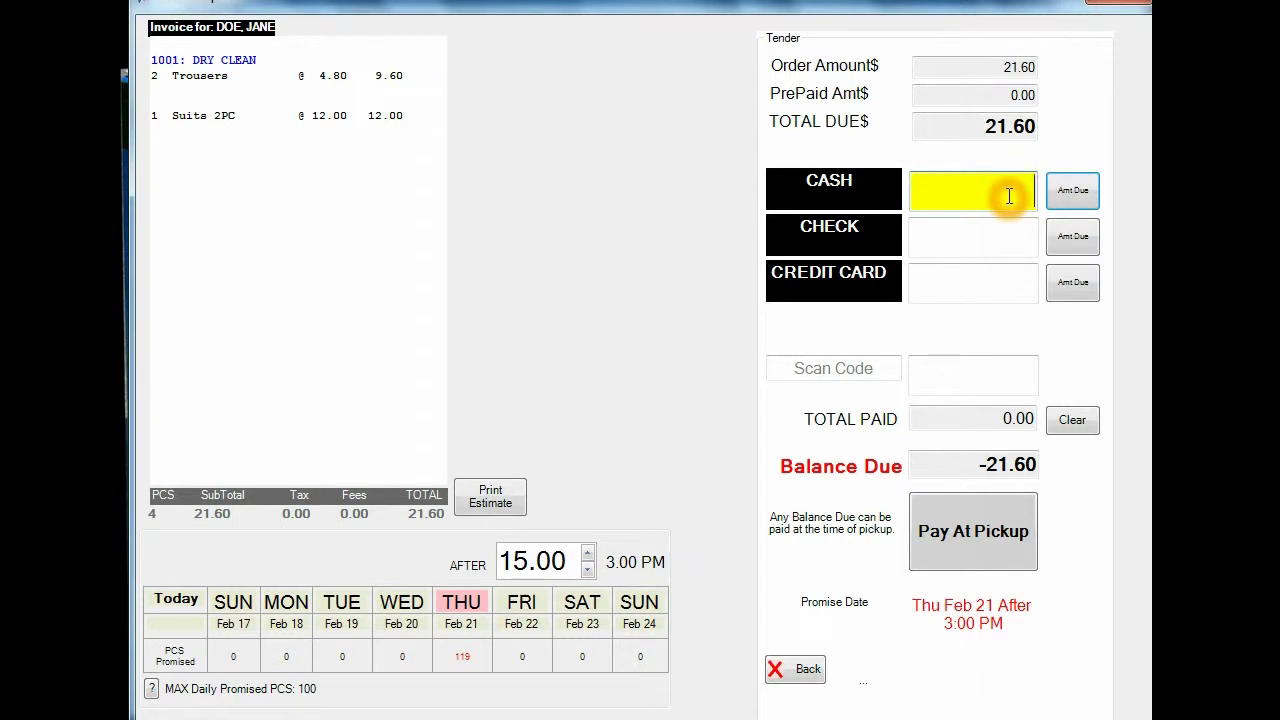
{"action": "left_click", "coordinate": [1099, 197]}
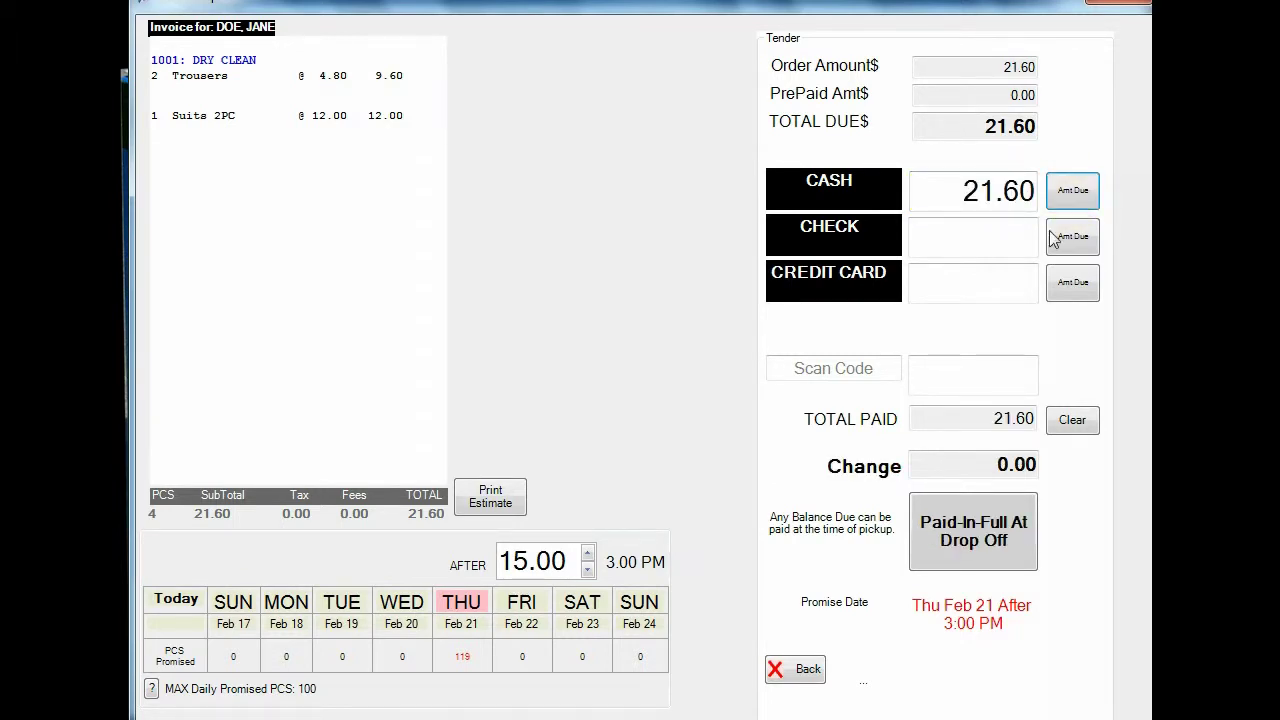
{"action": "left_click", "coordinate": [975, 535]}
{"action": "left_click", "coordinate": [537, 420]}
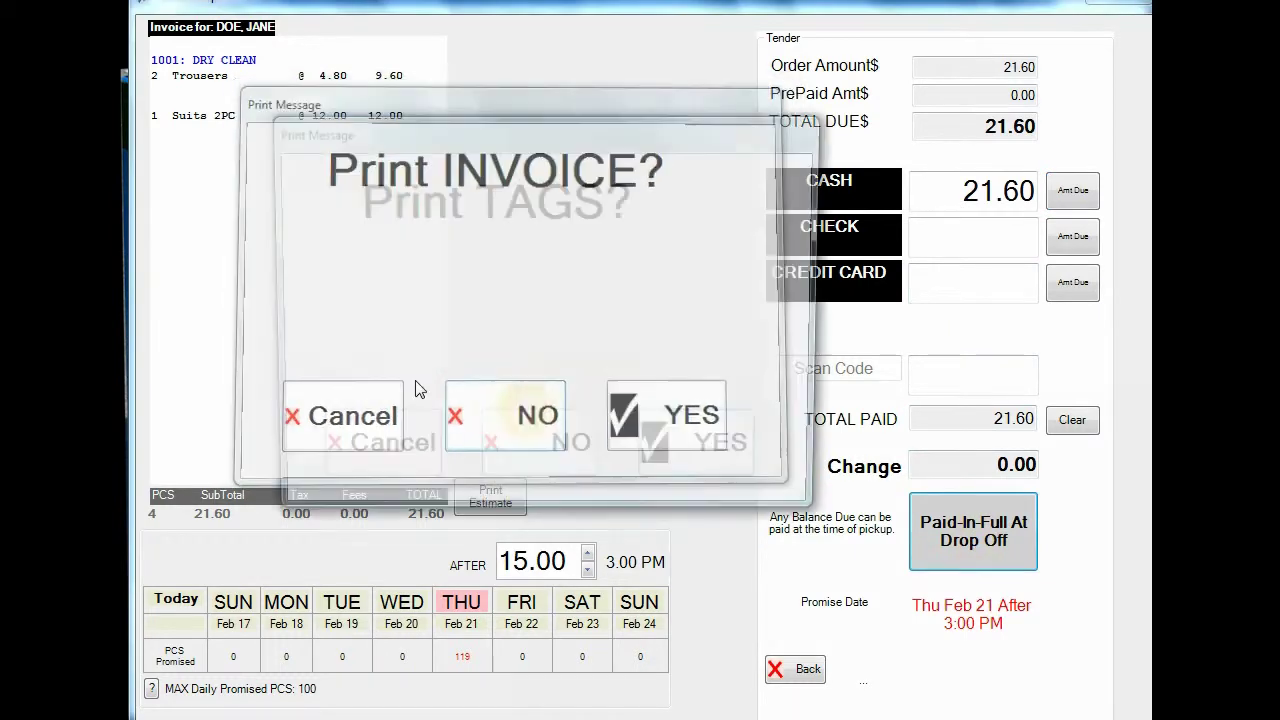
{"action": "left_click", "coordinate": [537, 420]}
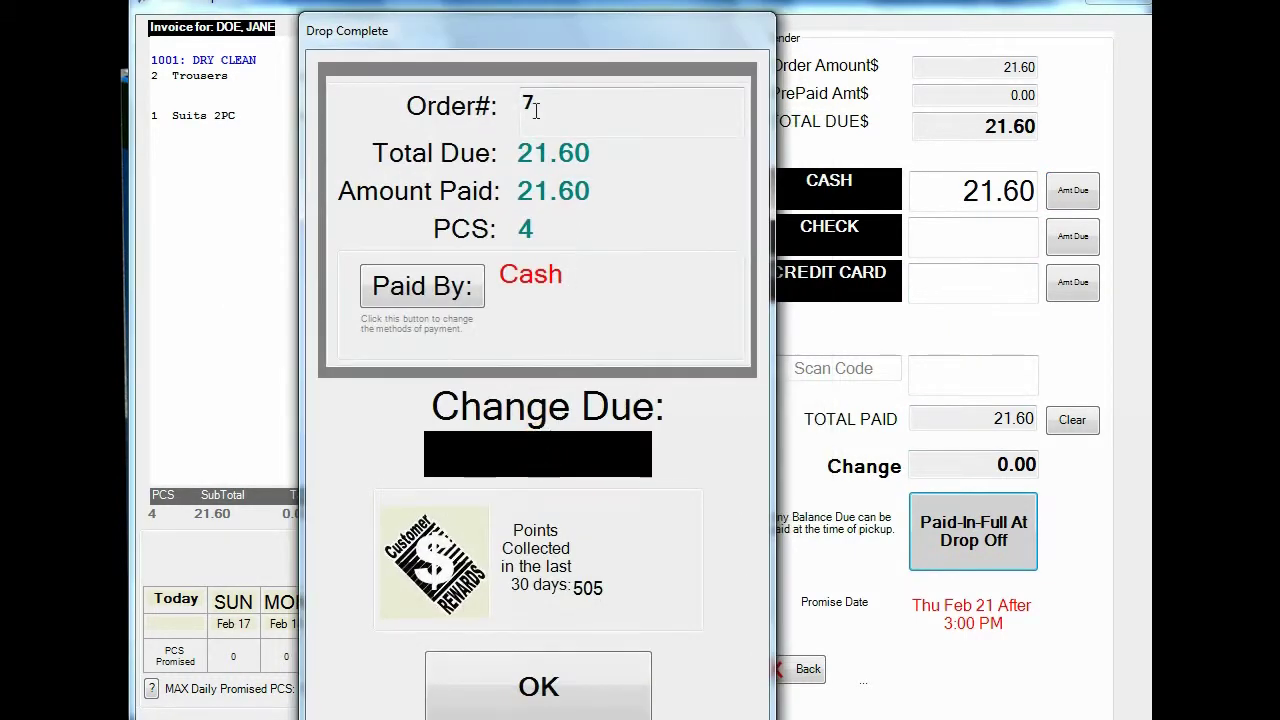
{"action": "left_click_drag", "start_coordinate": [515, 37], "coordinate": [499, 11]}
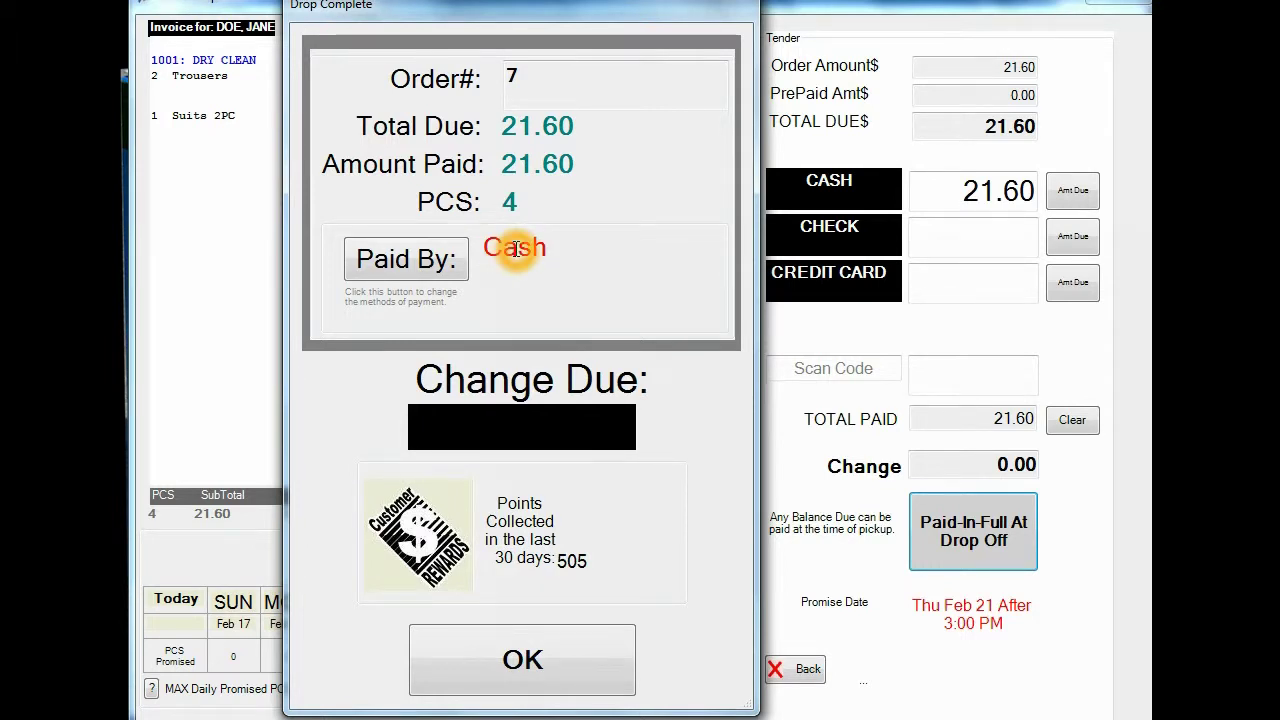
Step: Open Change Method Of Payment for order 7, logging in and dismissing the PRE-PAID ORDER warnings
{"action": "left_click", "coordinate": [415, 259]}
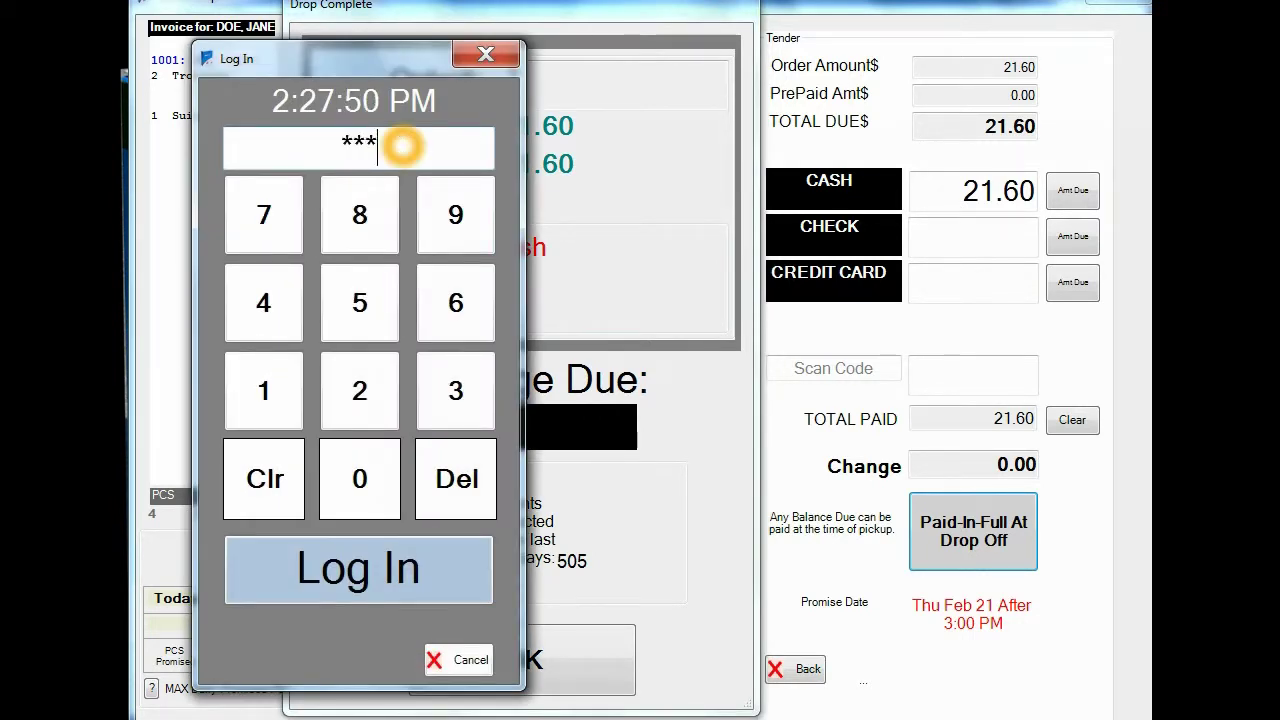
{"action": "key", "text": "Return"}
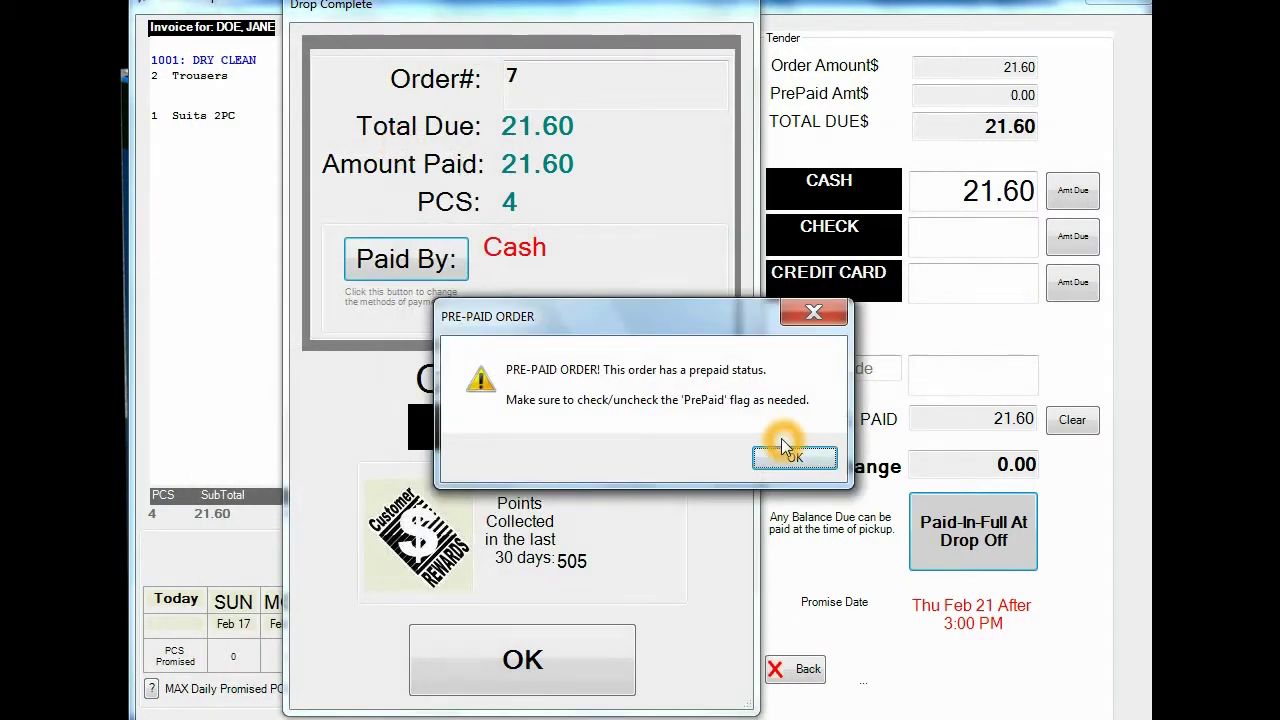
{"action": "left_click", "coordinate": [790, 460]}
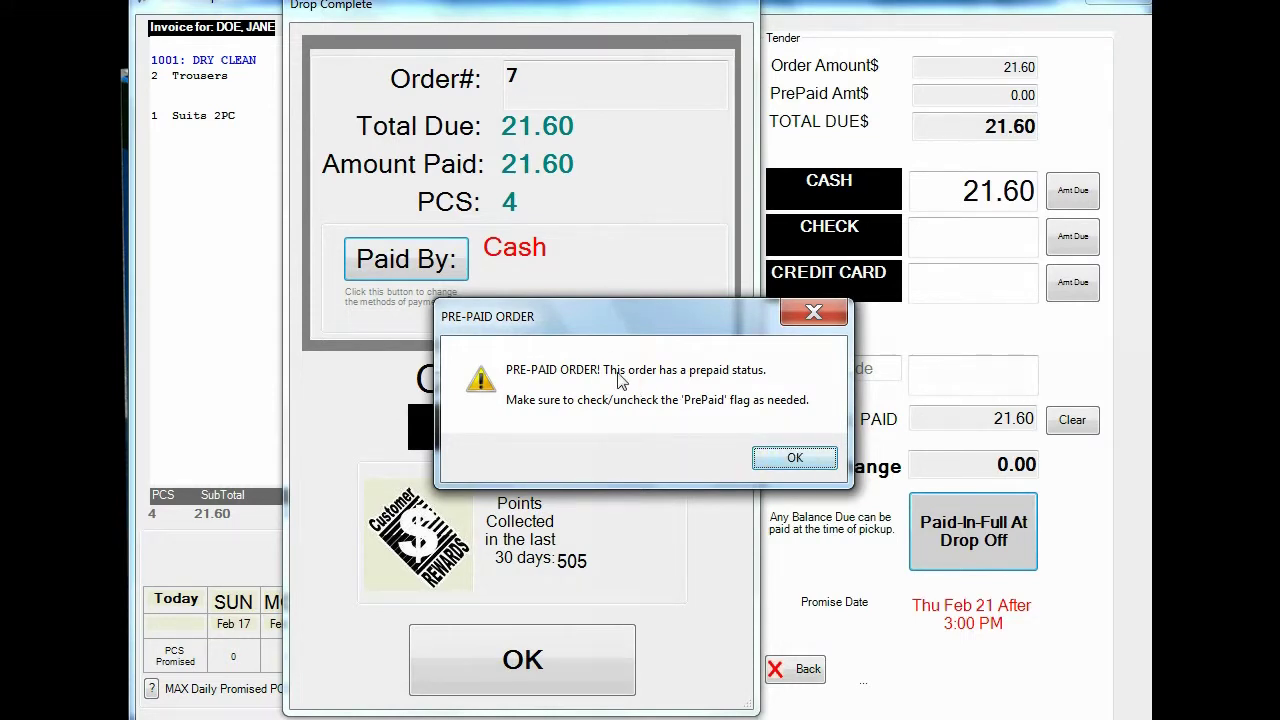
{"action": "left_click", "coordinate": [629, 375]}
{"action": "left_click", "coordinate": [765, 457]}
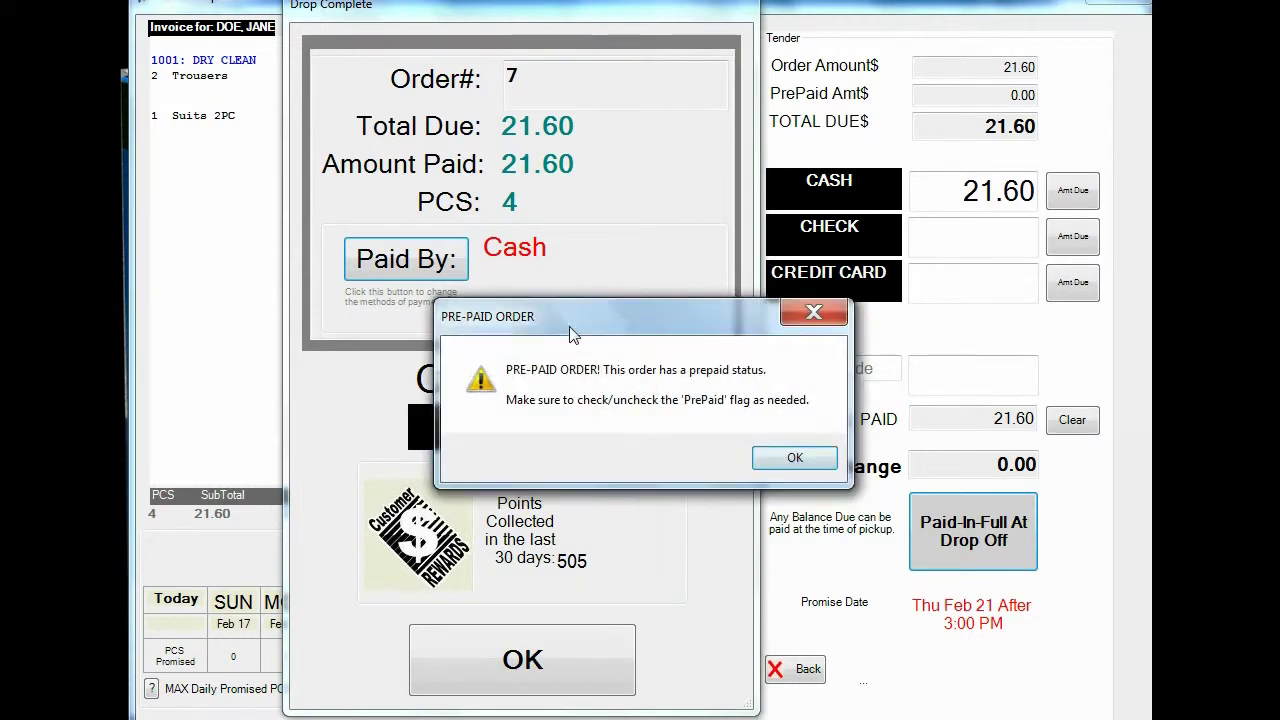
{"action": "left_click", "coordinate": [792, 458]}
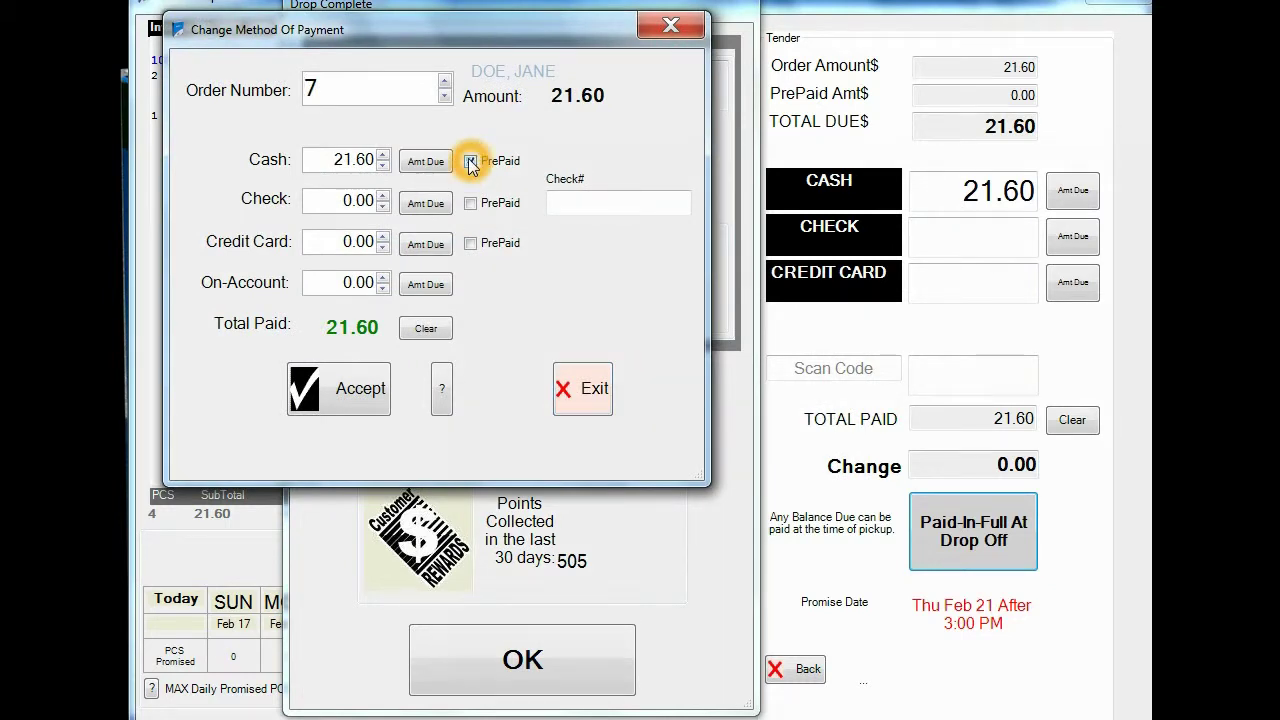
Step: Clear the payment amounts and set the prepaid Cash amount to 10.00
{"action": "left_click", "coordinate": [470, 162]}
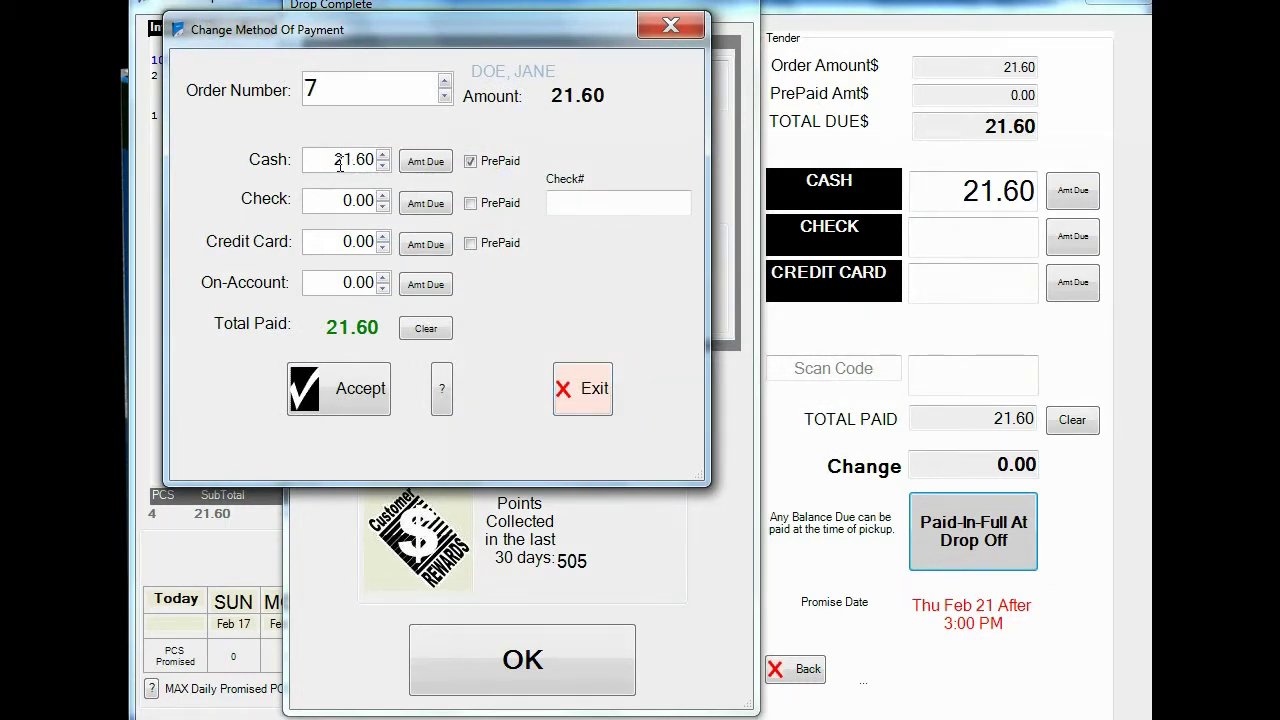
{"action": "left_click", "coordinate": [340, 164]}
{"action": "left_click", "coordinate": [408, 162]}
{"action": "left_click", "coordinate": [322, 160]}
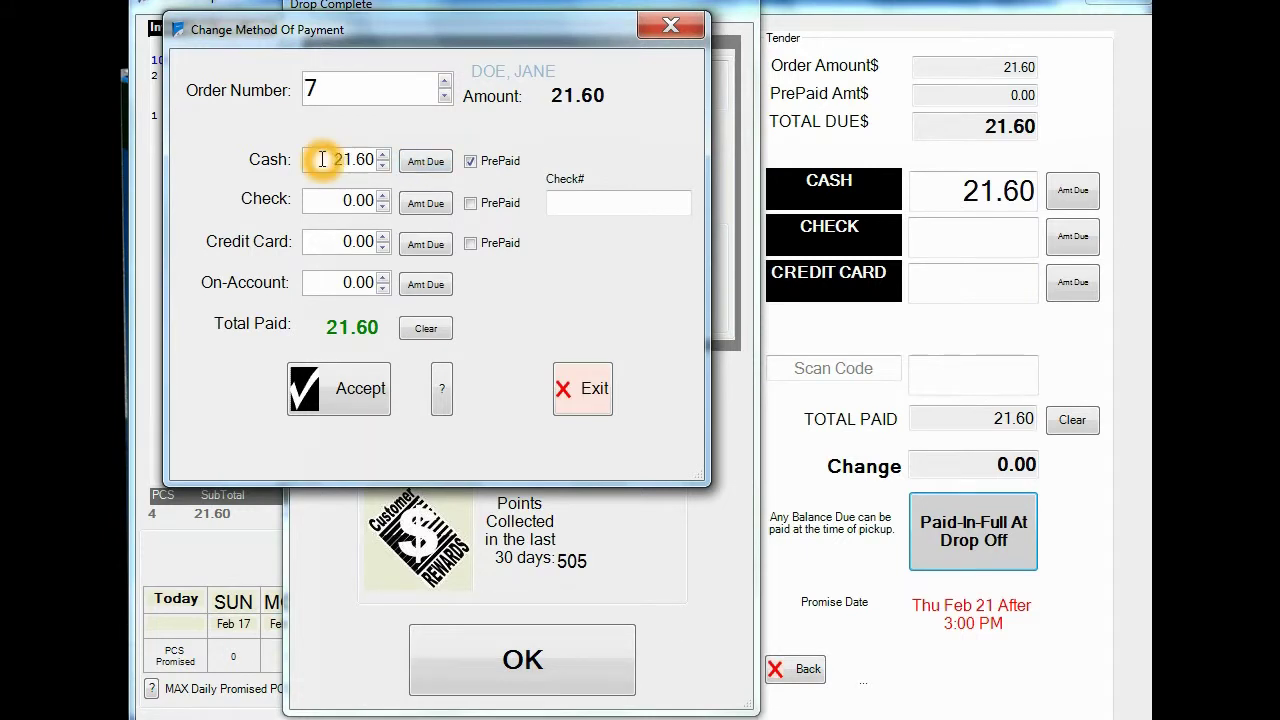
{"action": "left_click", "coordinate": [418, 326]}
{"action": "left_click_drag", "start_coordinate": [336, 162], "coordinate": [370, 163]}
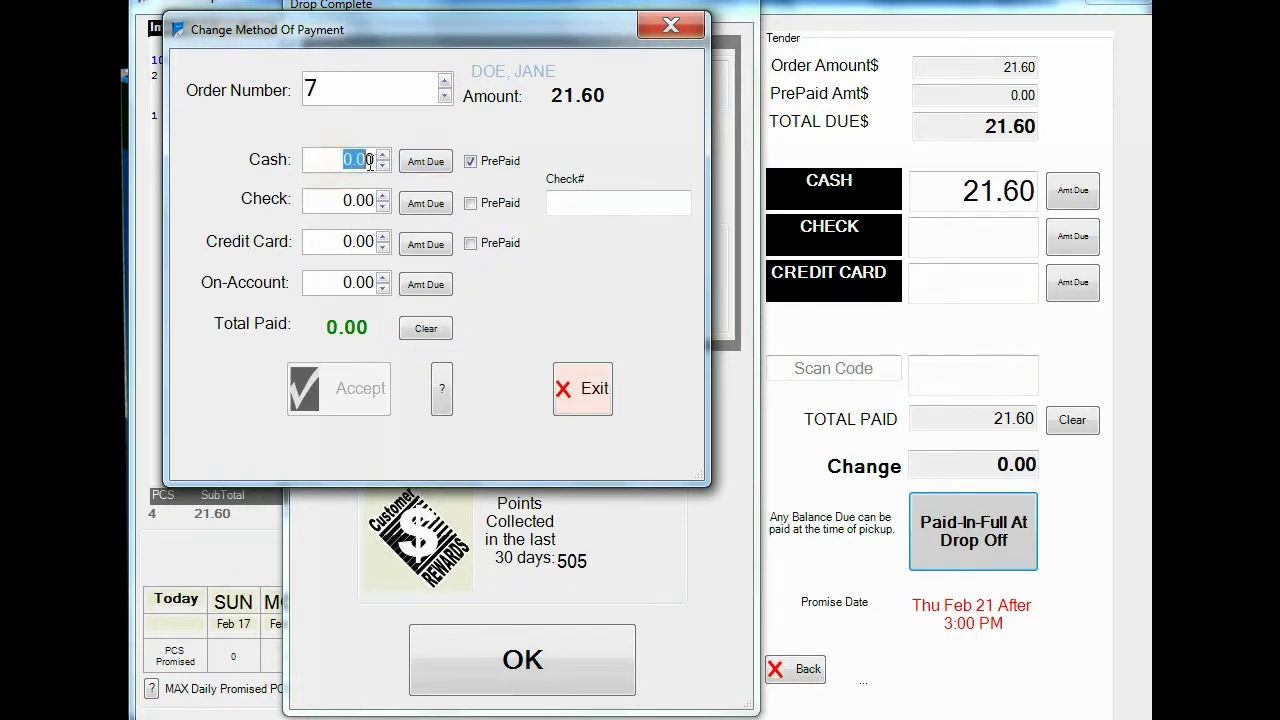
{"action": "left_click", "coordinate": [416, 165]}
{"action": "type", "text": "10.0"}
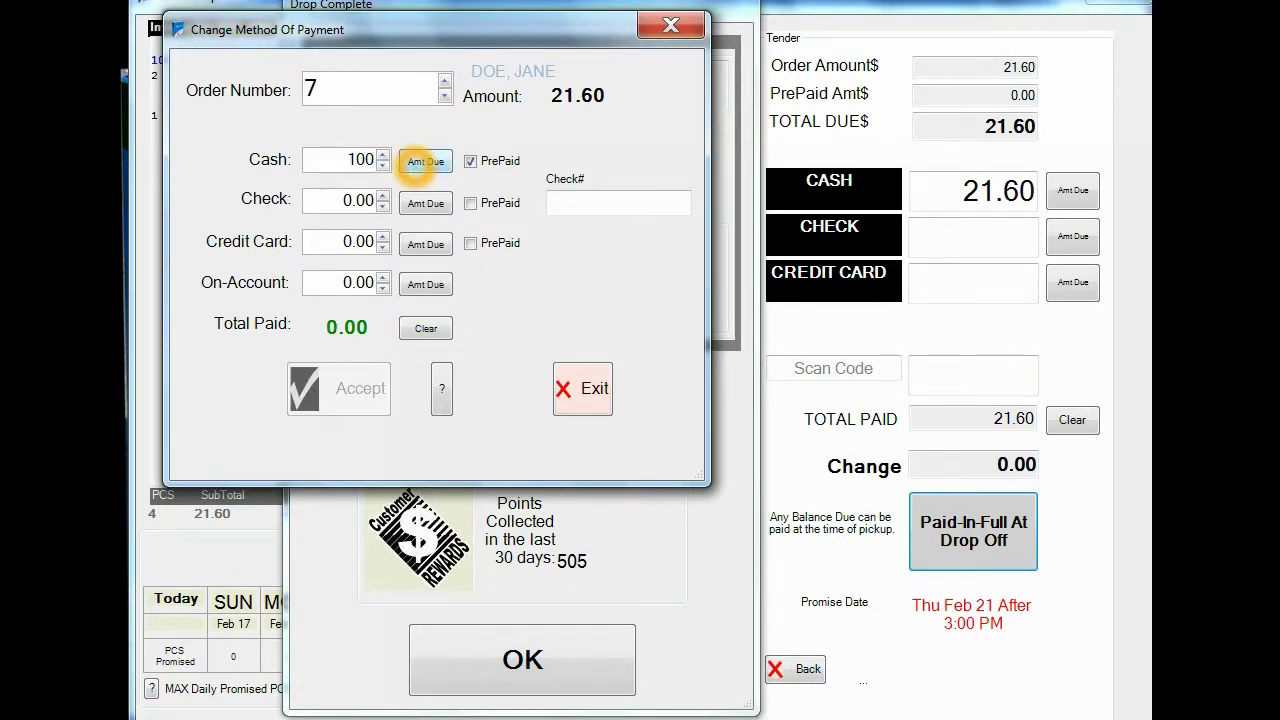
{"action": "type", "text": "0"}
{"action": "left_click", "coordinate": [371, 162]}
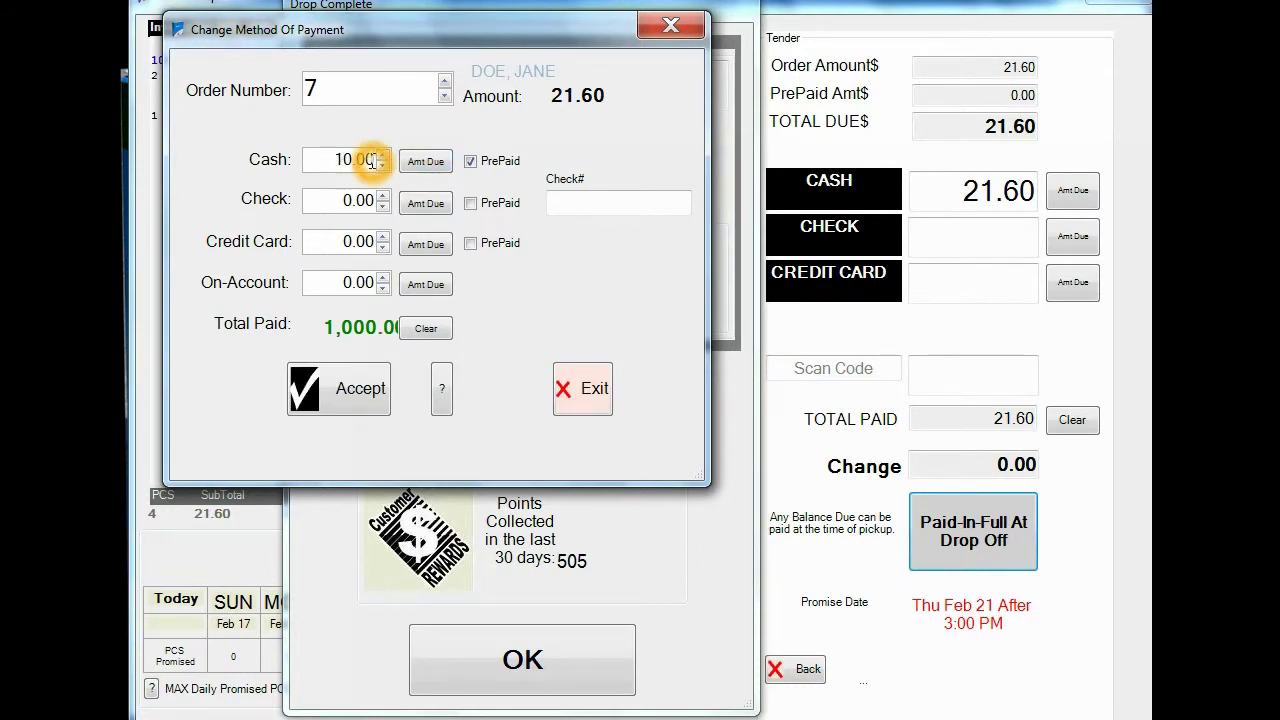
Step: Put the remaining 11.60 on a prepaid check with its check number, and accept the change
{"action": "left_click", "coordinate": [414, 204]}
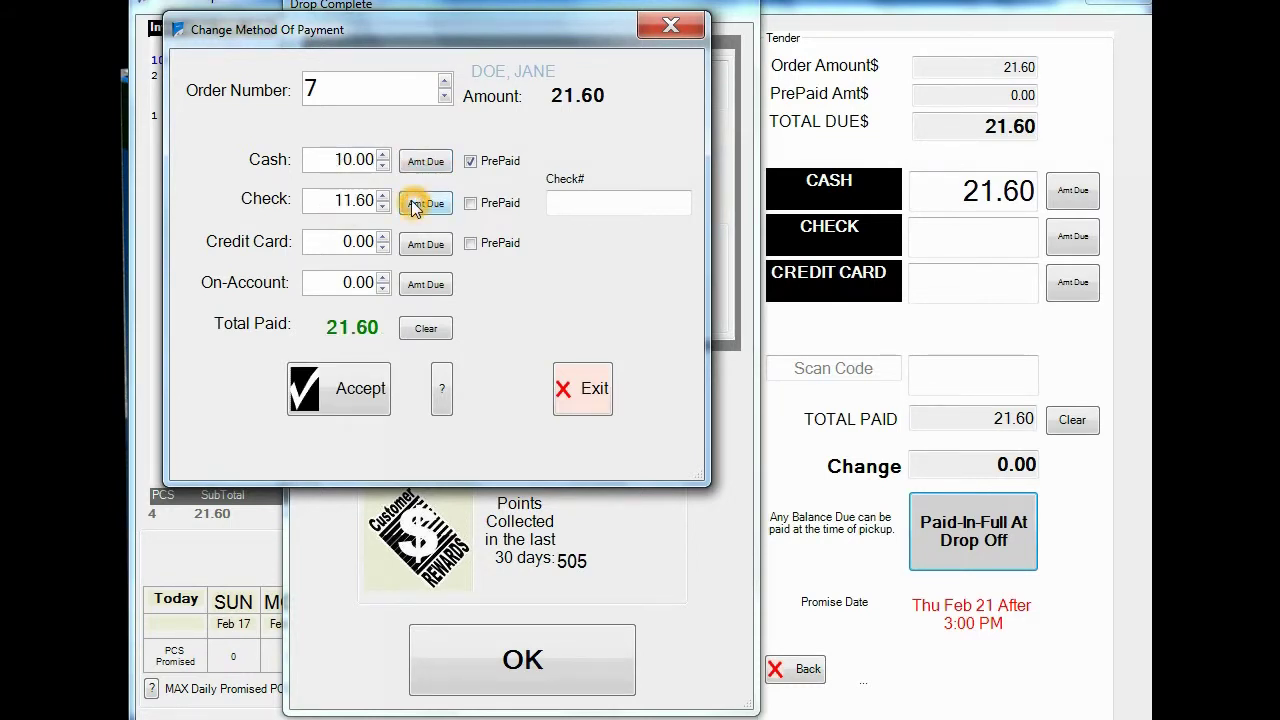
{"action": "left_click", "coordinate": [471, 205]}
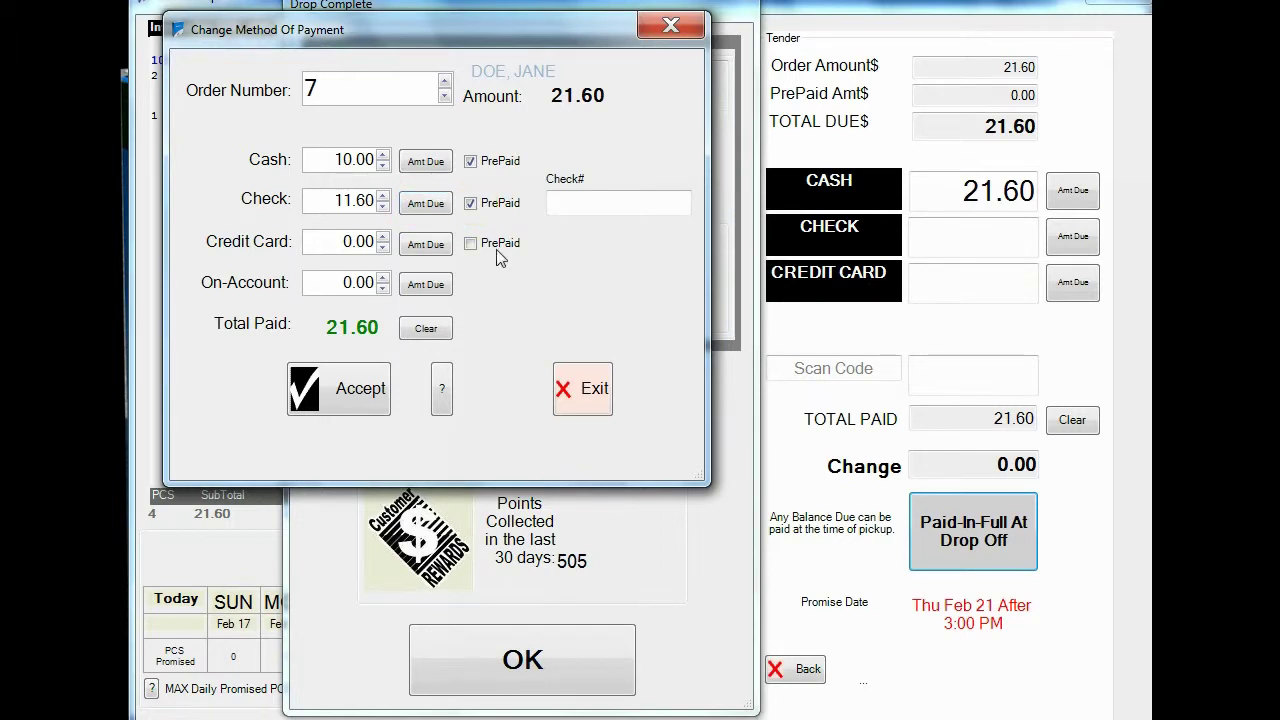
{"action": "left_click", "coordinate": [360, 392]}
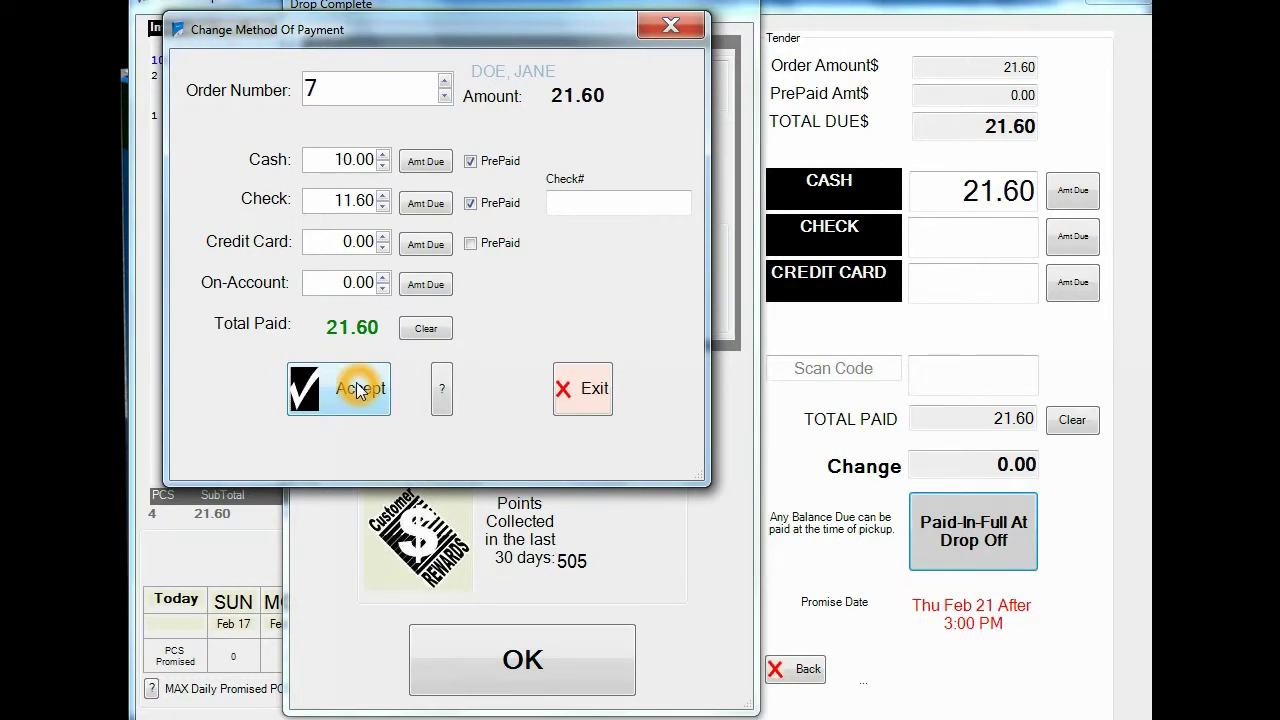
{"action": "left_click", "coordinate": [566, 210]}
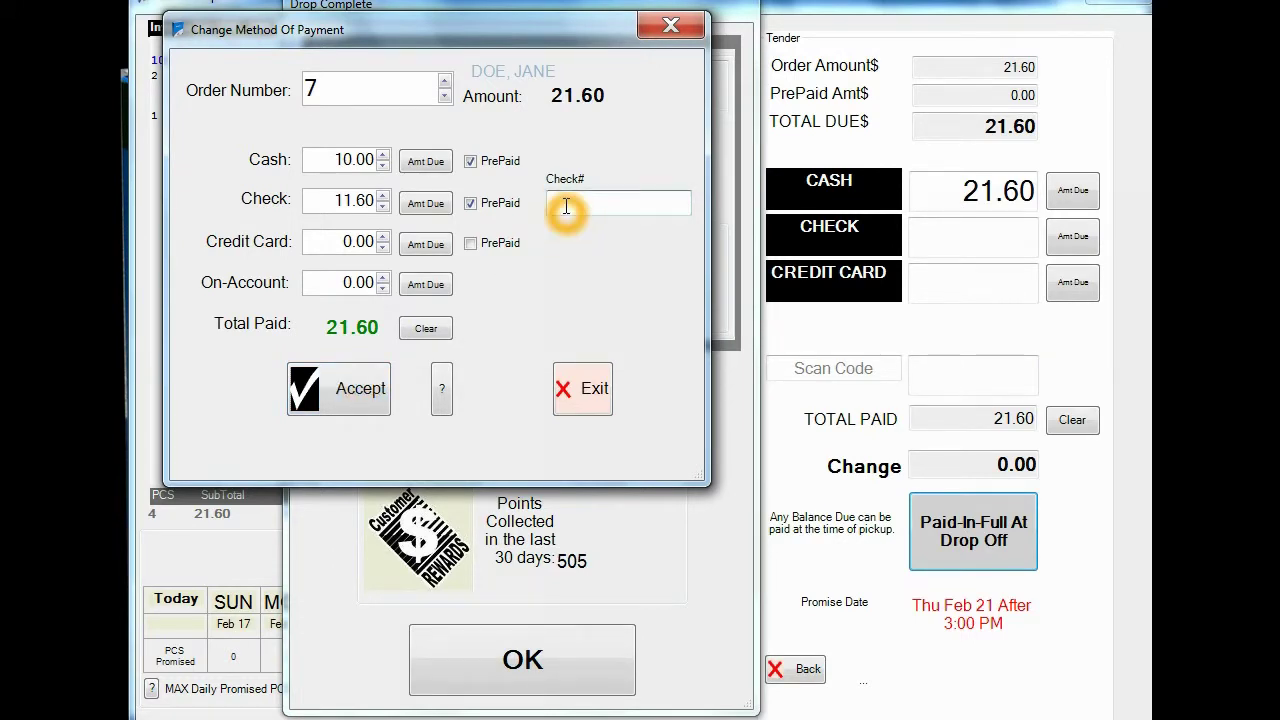
{"action": "left_click", "coordinate": [354, 385]}
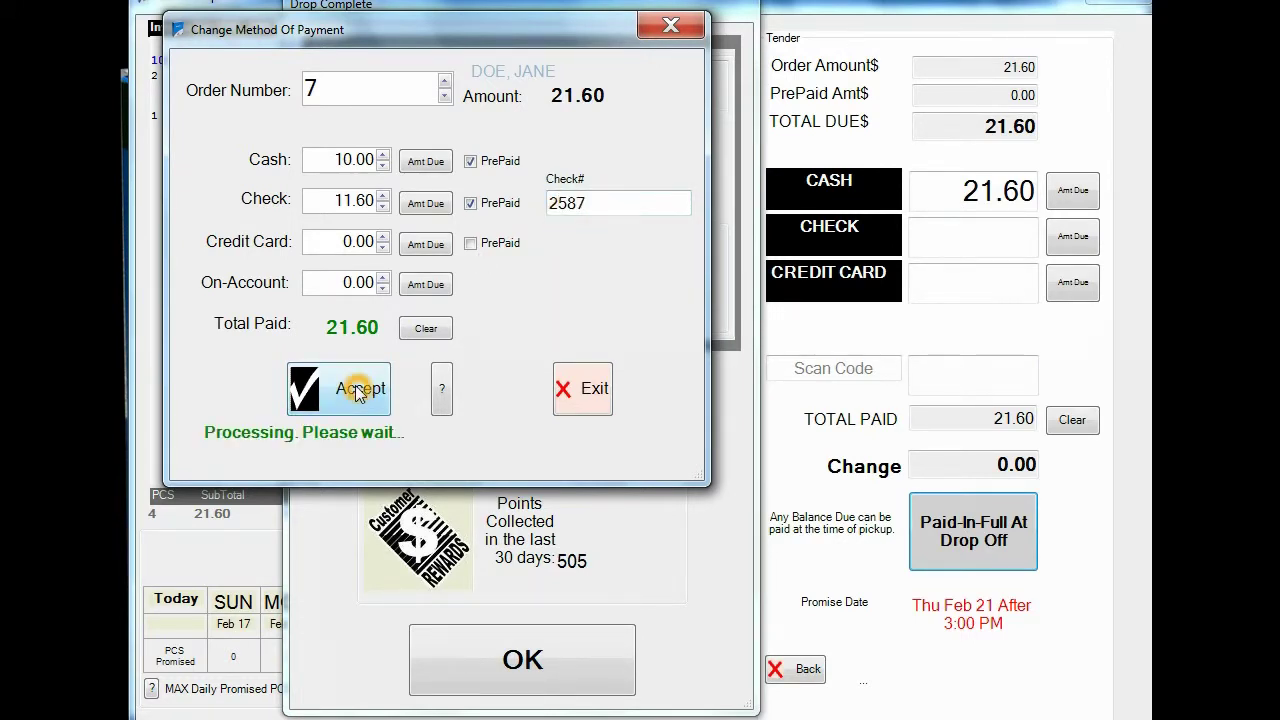
{"action": "left_click", "coordinate": [720, 380]}
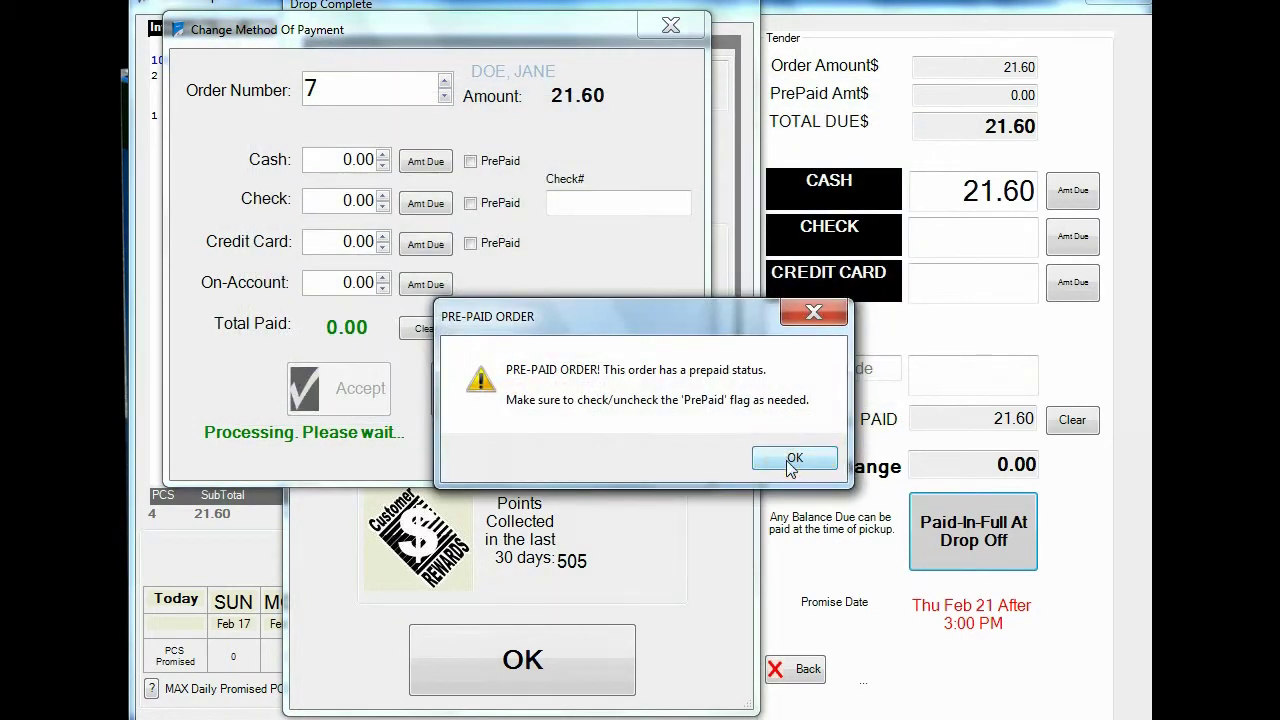
{"action": "left_click", "coordinate": [791, 460]}
{"action": "left_click", "coordinate": [793, 460]}
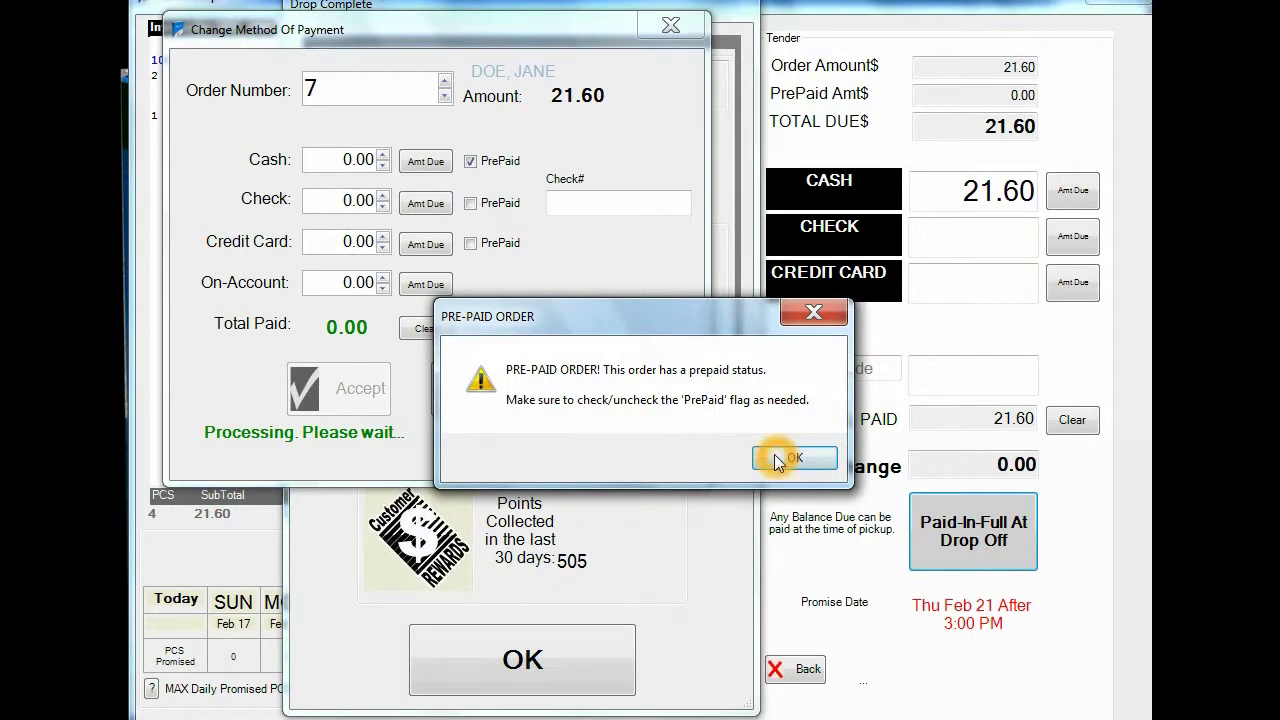
Step: Browse back to earlier orders' payments, dismissing the prepaid-order warnings
{"action": "left_click", "coordinate": [444, 96]}
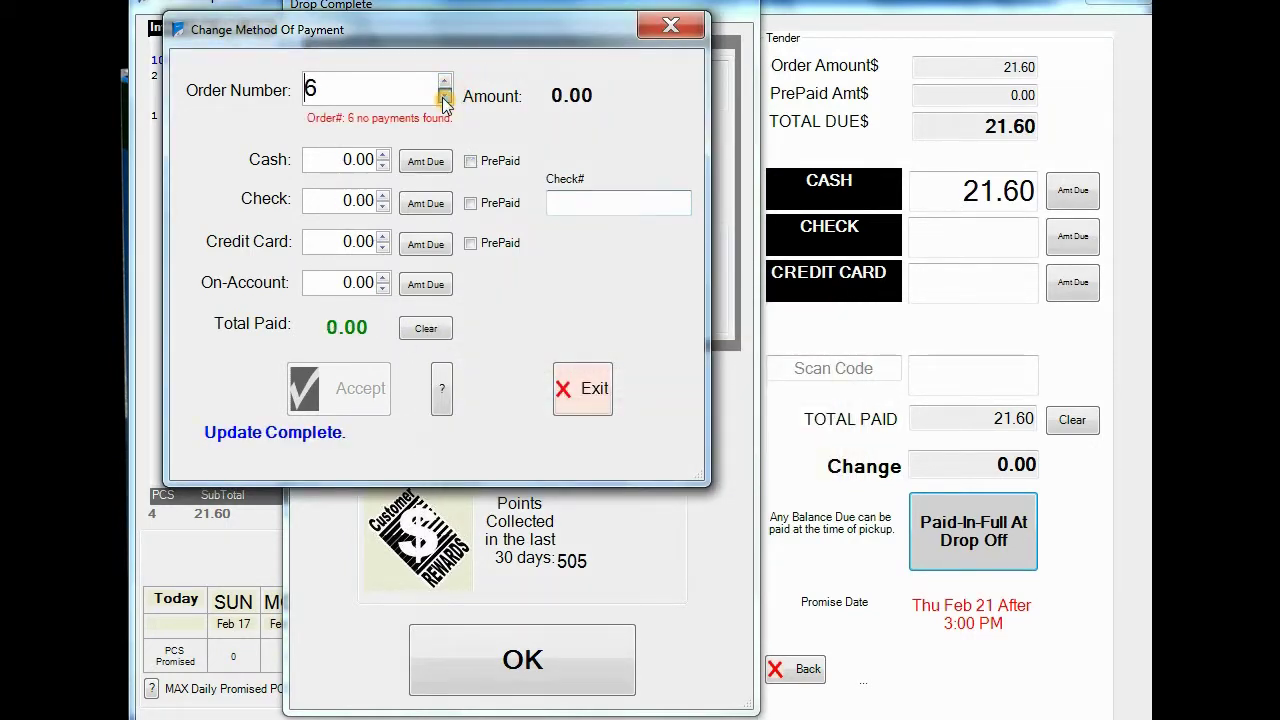
{"action": "left_click", "coordinate": [444, 96]}
{"action": "left_click", "coordinate": [444, 96]}
{"action": "left_click", "coordinate": [444, 96]}
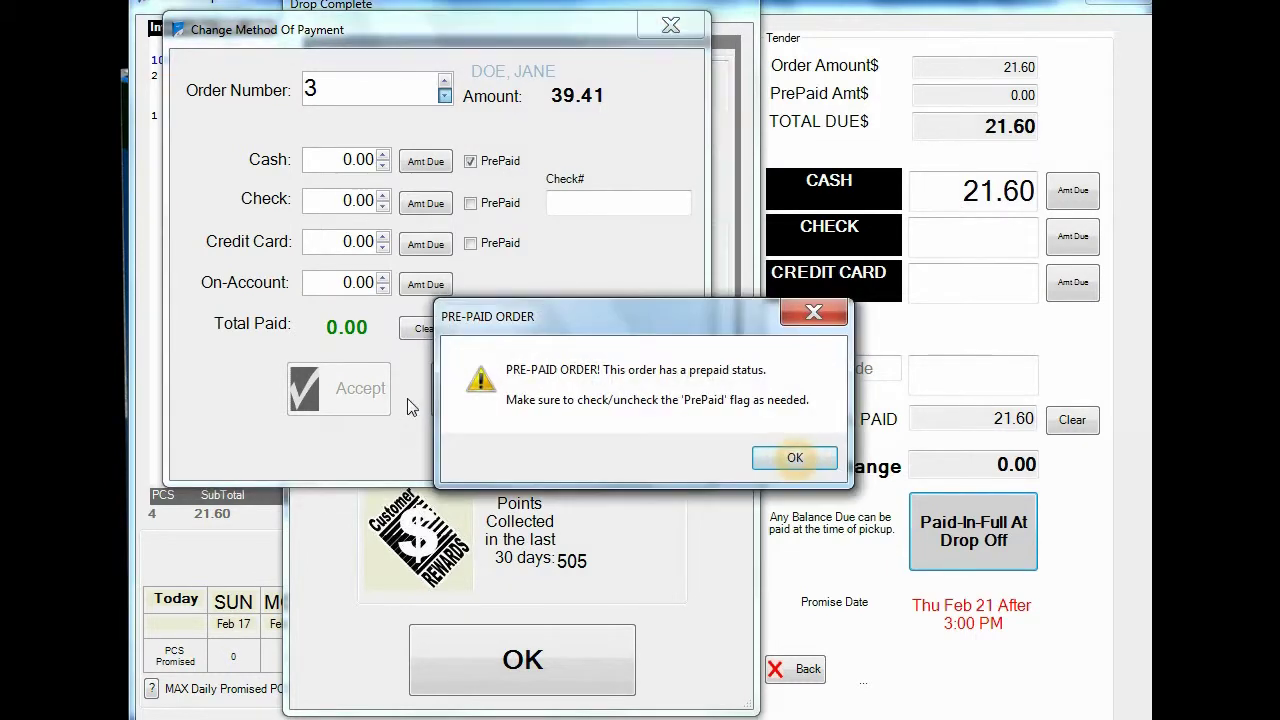
{"action": "left_click", "coordinate": [792, 458]}
{"action": "left_click", "coordinate": [798, 458]}
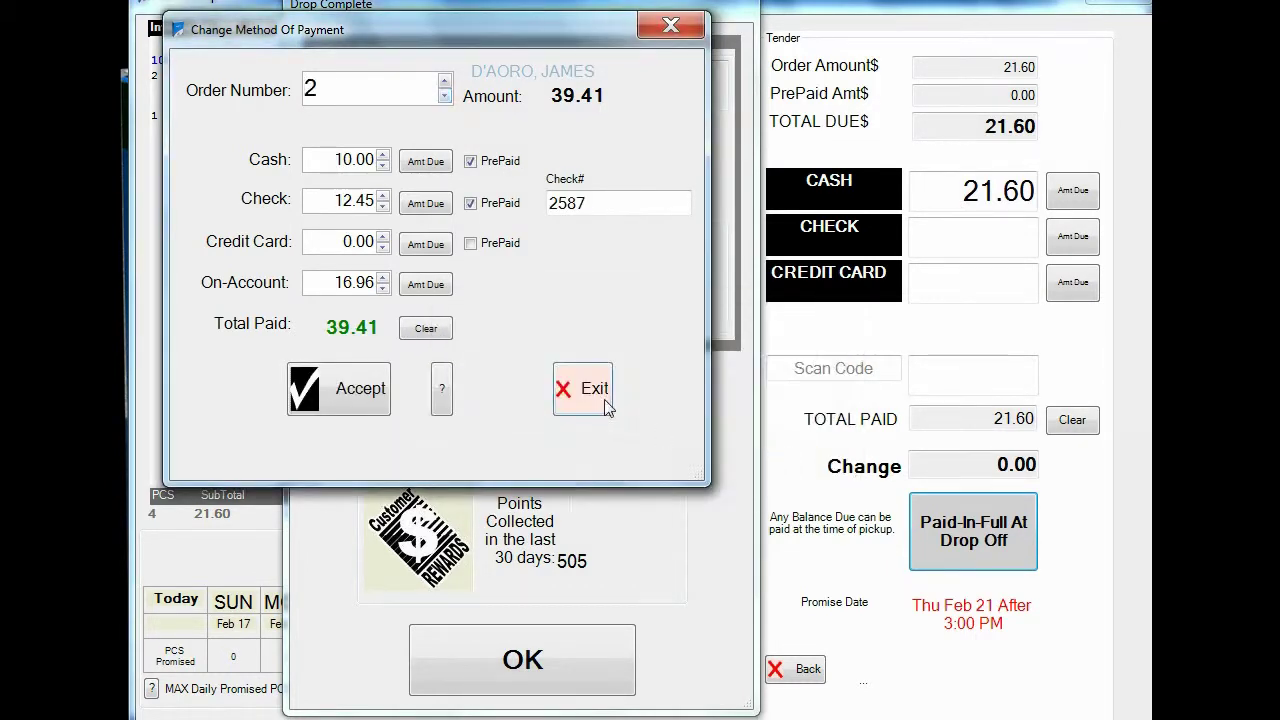
Step: Reopen the payment-method editor after logging in and load order 7's payments
{"action": "left_click", "coordinate": [593, 398]}
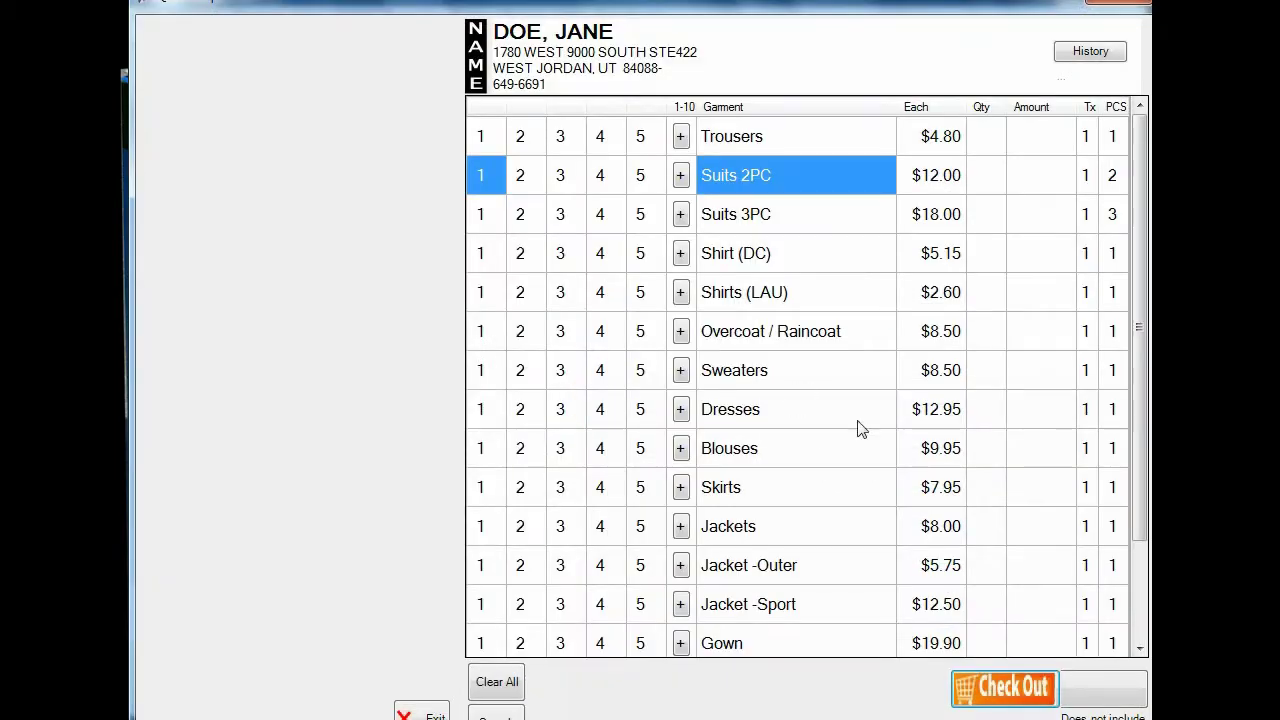
{"action": "left_click", "coordinate": [431, 712]}
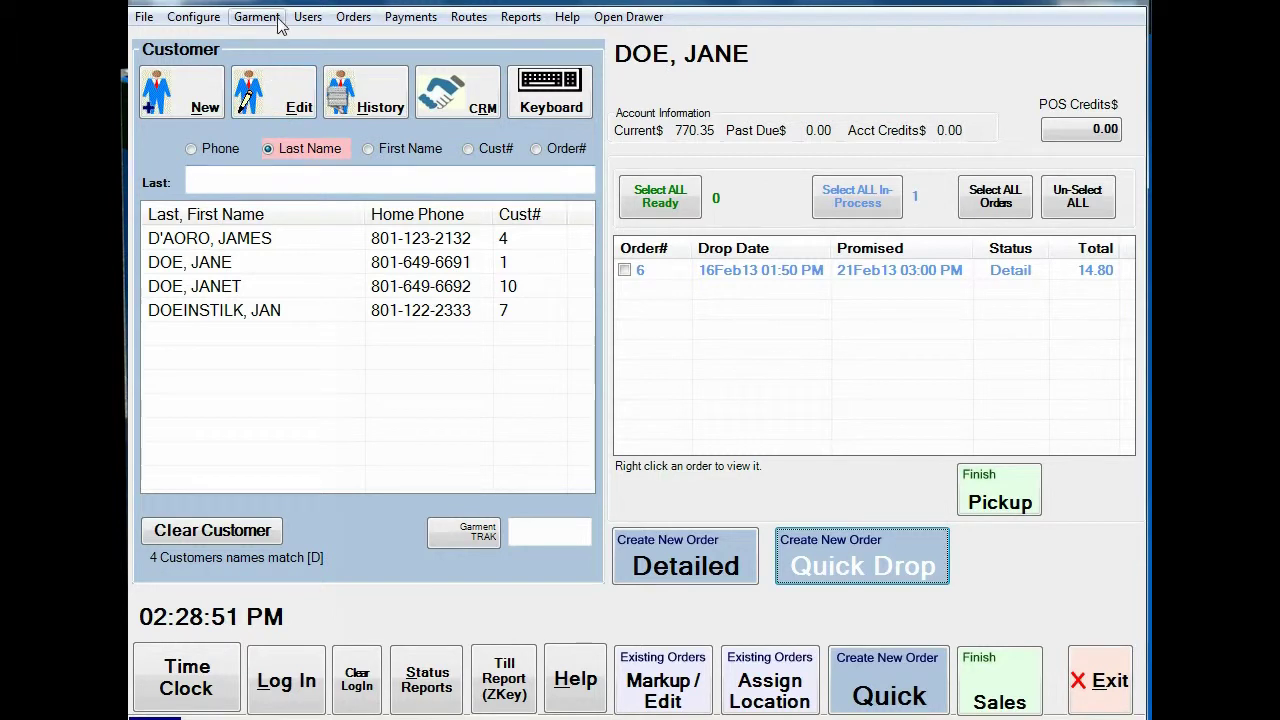
{"action": "left_click", "coordinate": [401, 18]}
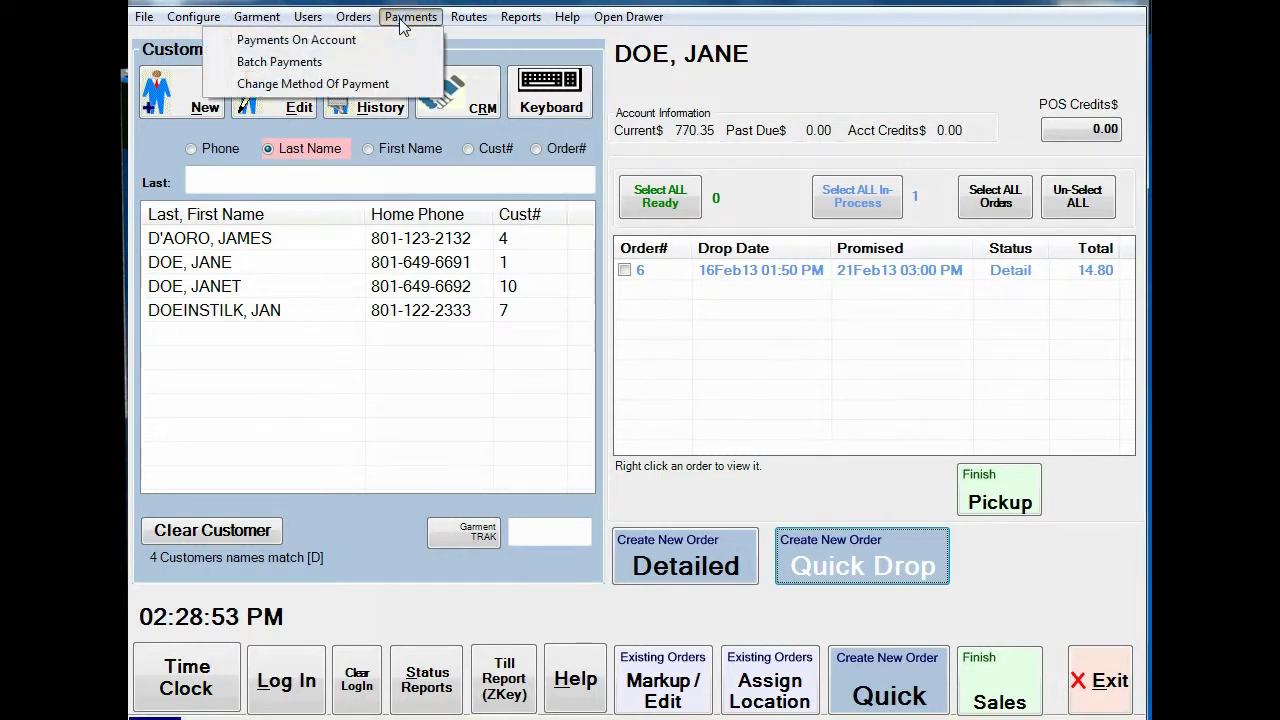
{"action": "left_click", "coordinate": [301, 85]}
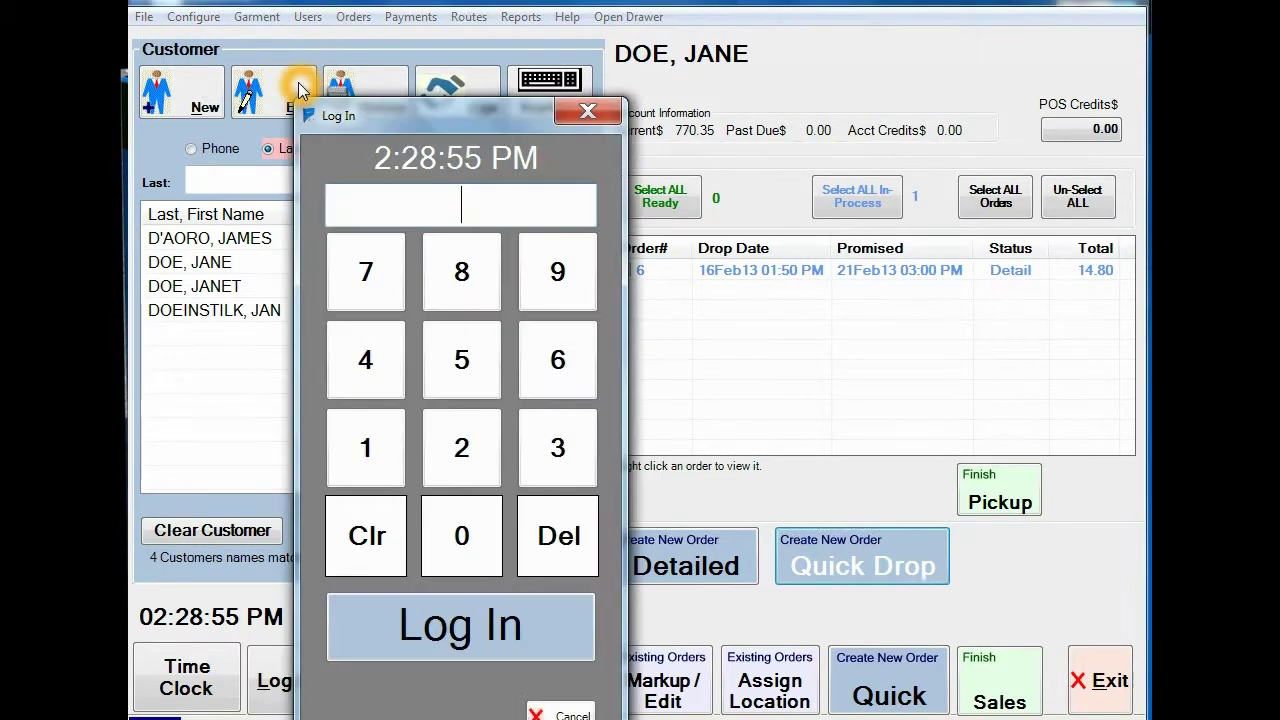
{"action": "type", "text": "1"}
{"action": "key", "text": "Return"}
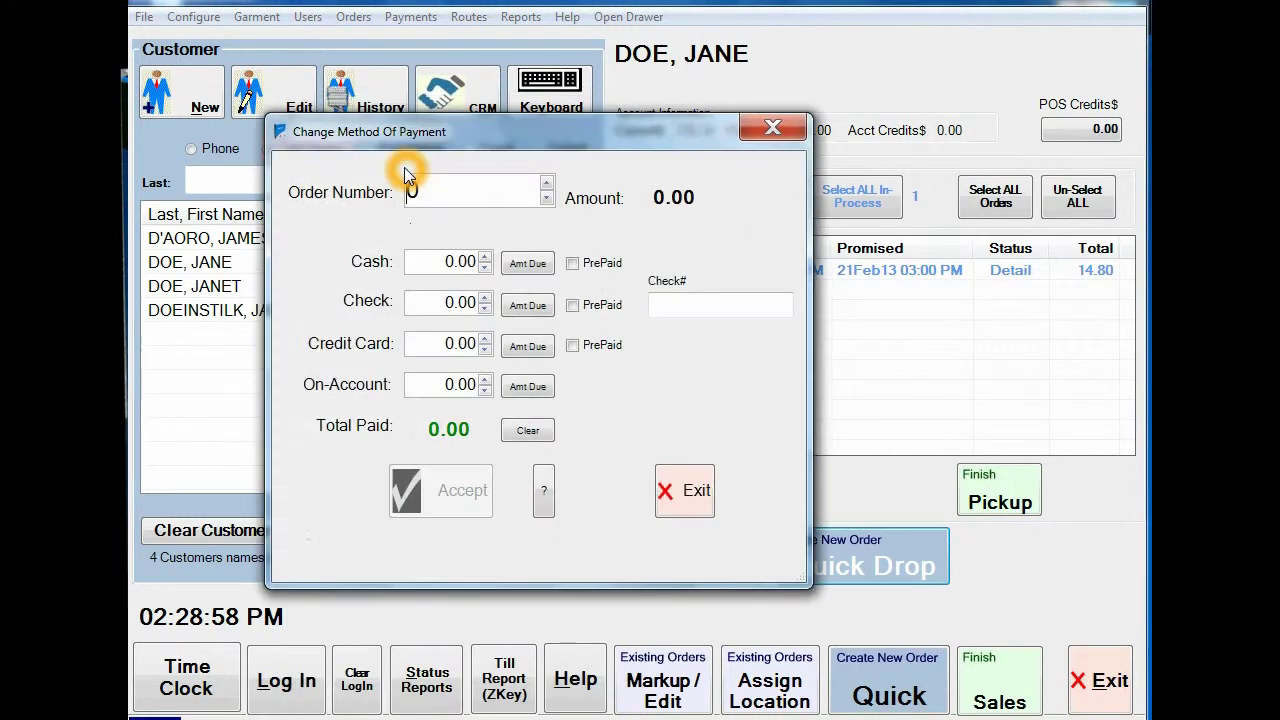
{"action": "left_click_drag", "start_coordinate": [540, 188], "coordinate": [310, 200]}
{"action": "type", "text": "7"}
{"action": "key", "text": "Return"}
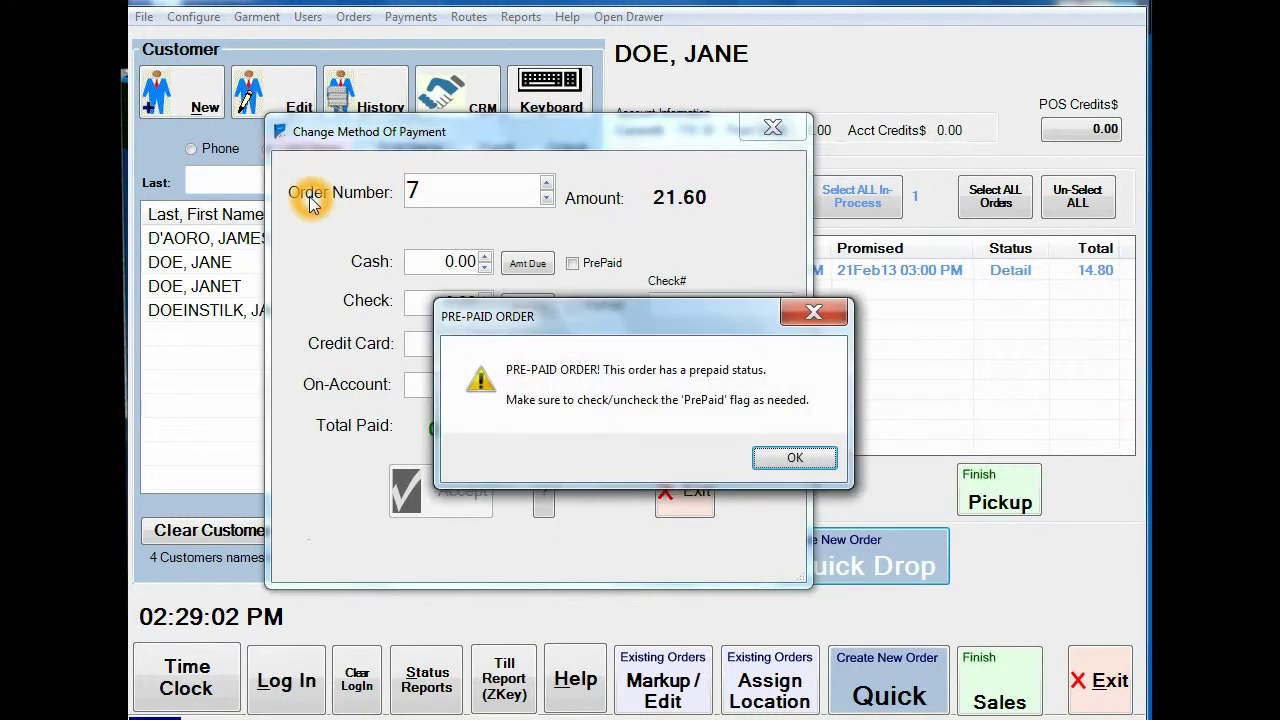
{"action": "left_click", "coordinate": [795, 459]}
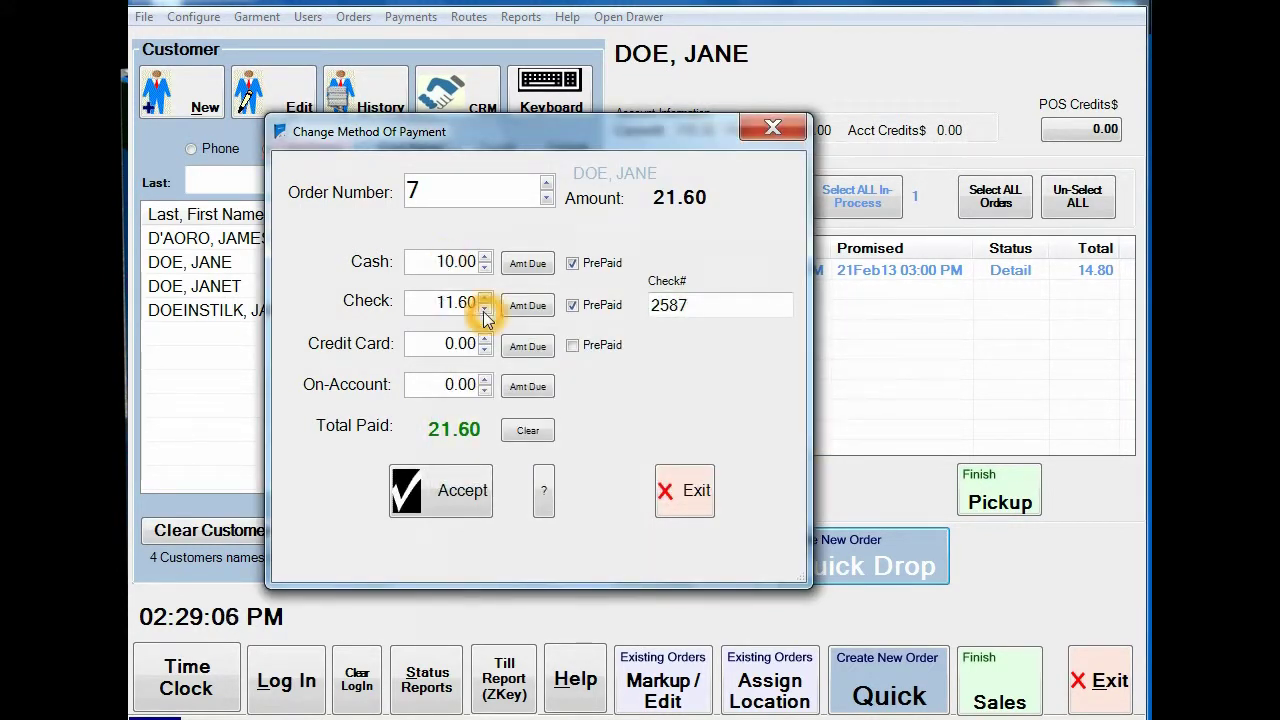
Step: Replace the split with 21.60 cash, accept and confirm, then exit to the customer list
{"action": "left_click", "coordinate": [436, 303]}
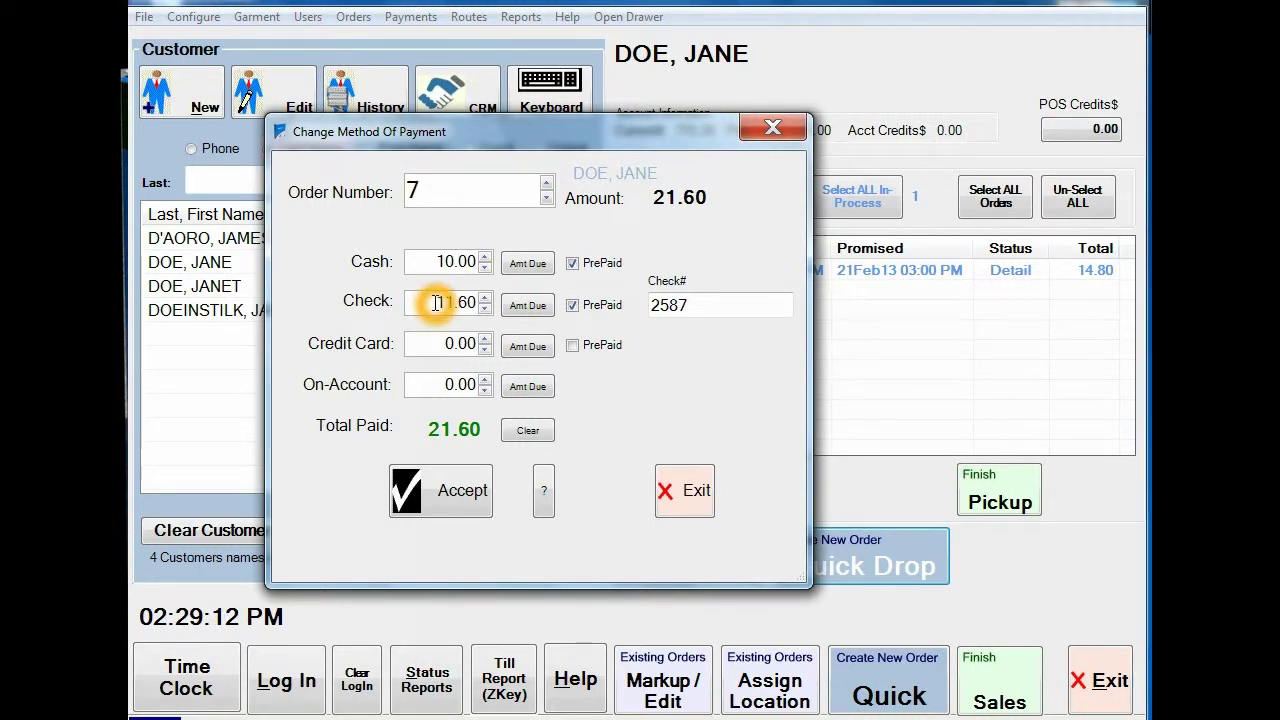
{"action": "left_click", "coordinate": [525, 430]}
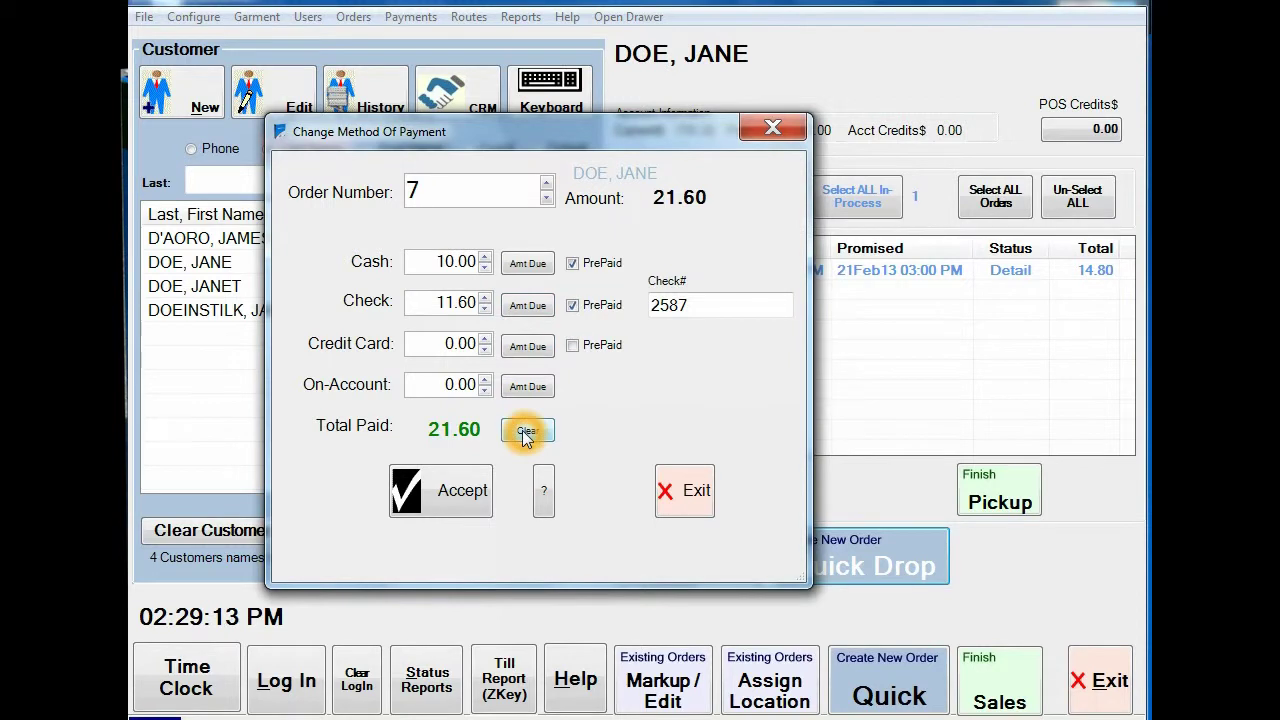
{"action": "left_click", "coordinate": [527, 265]}
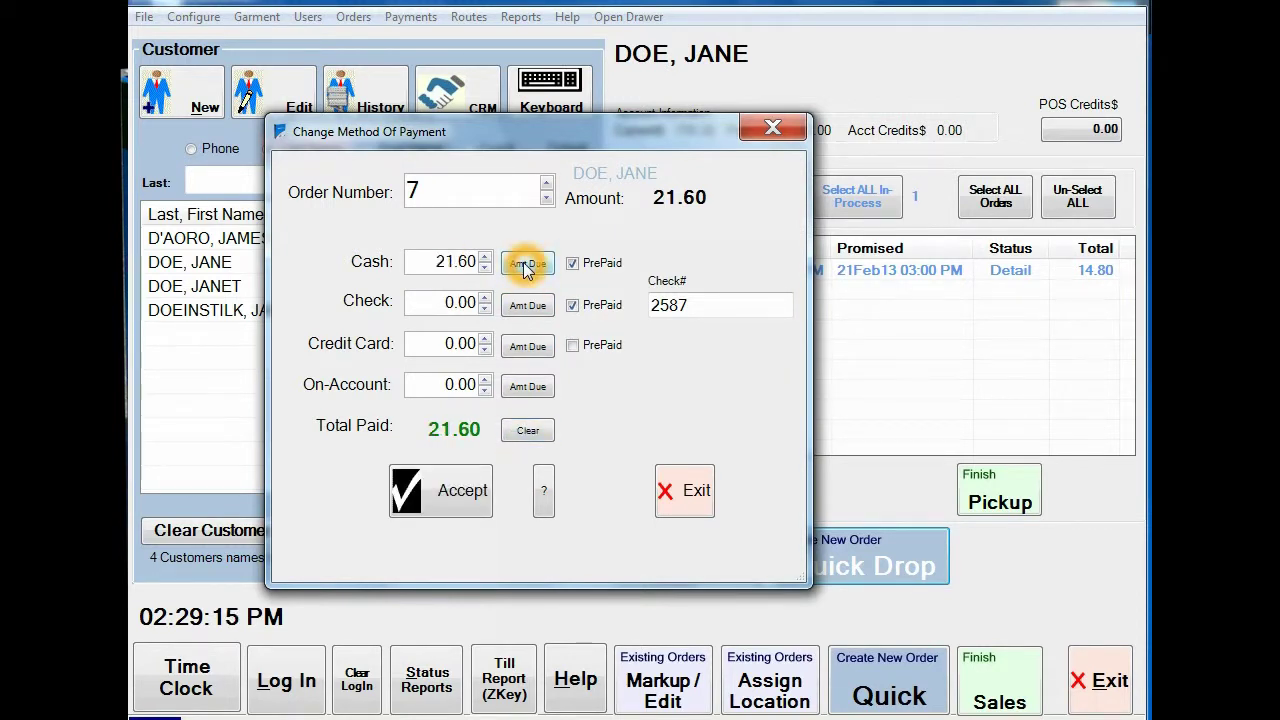
{"action": "left_click", "coordinate": [449, 492]}
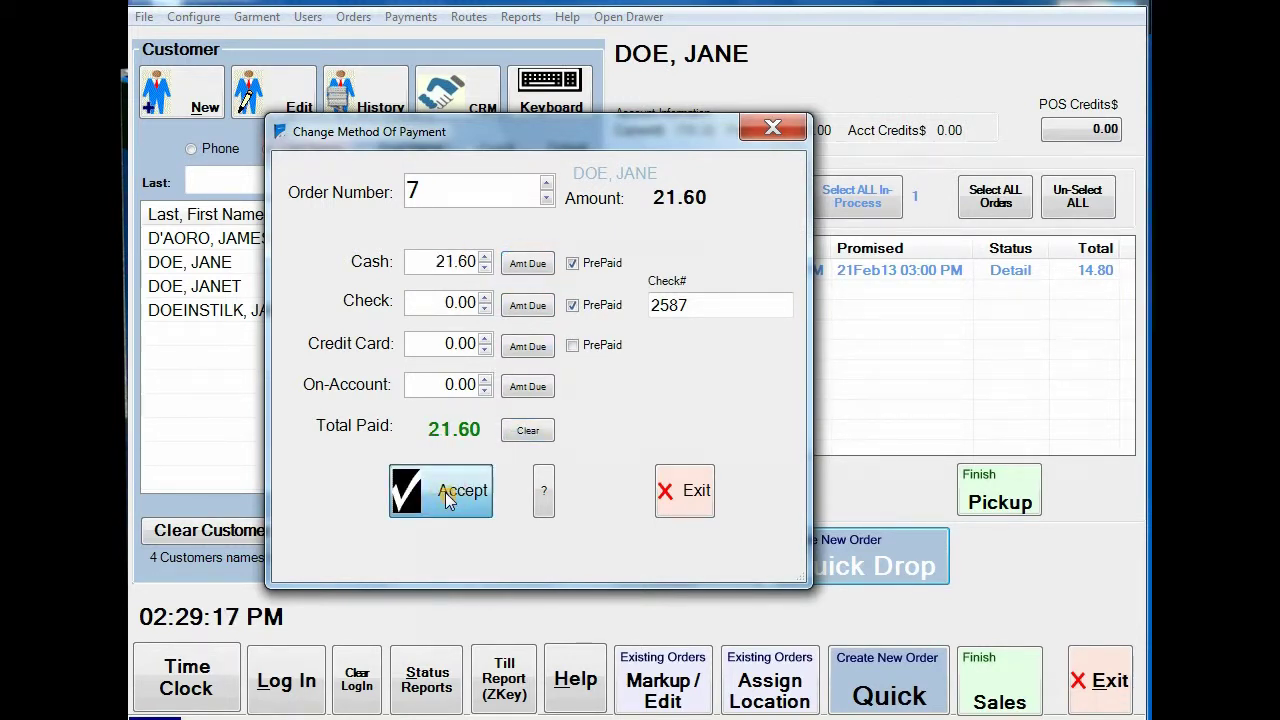
{"action": "left_click", "coordinate": [673, 310]}
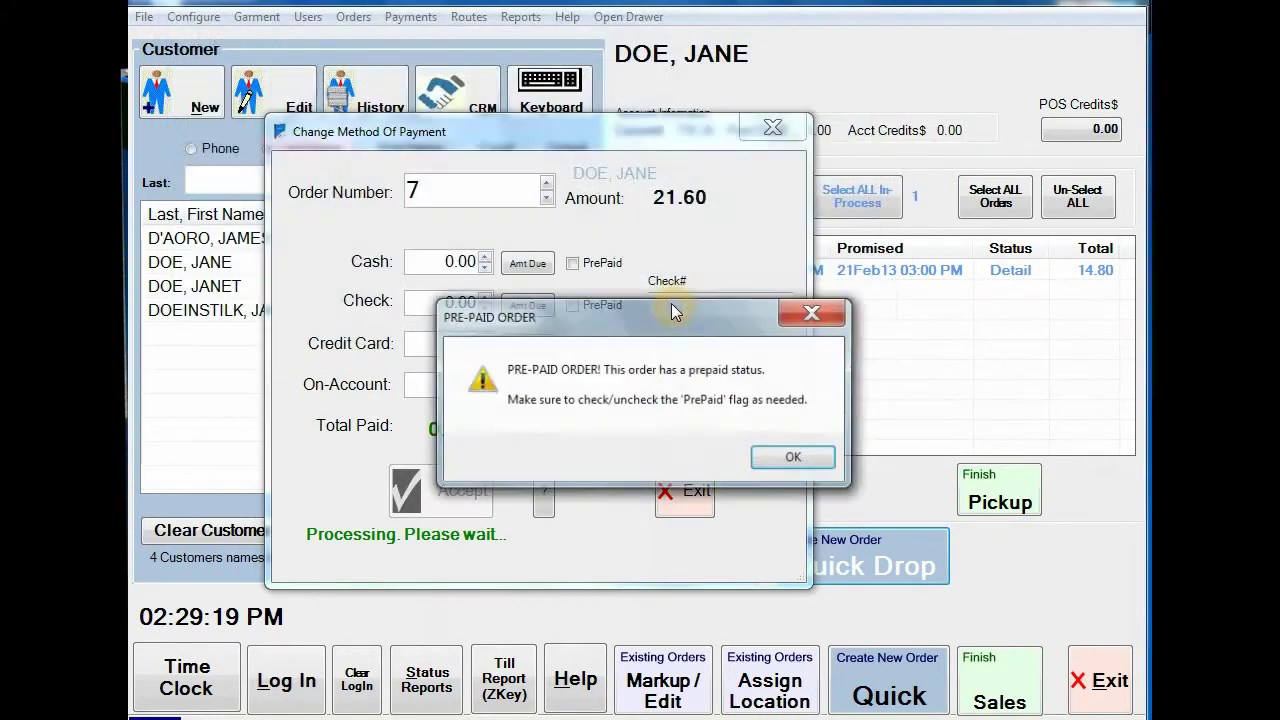
{"action": "left_click", "coordinate": [785, 460]}
{"action": "left_click", "coordinate": [684, 490]}
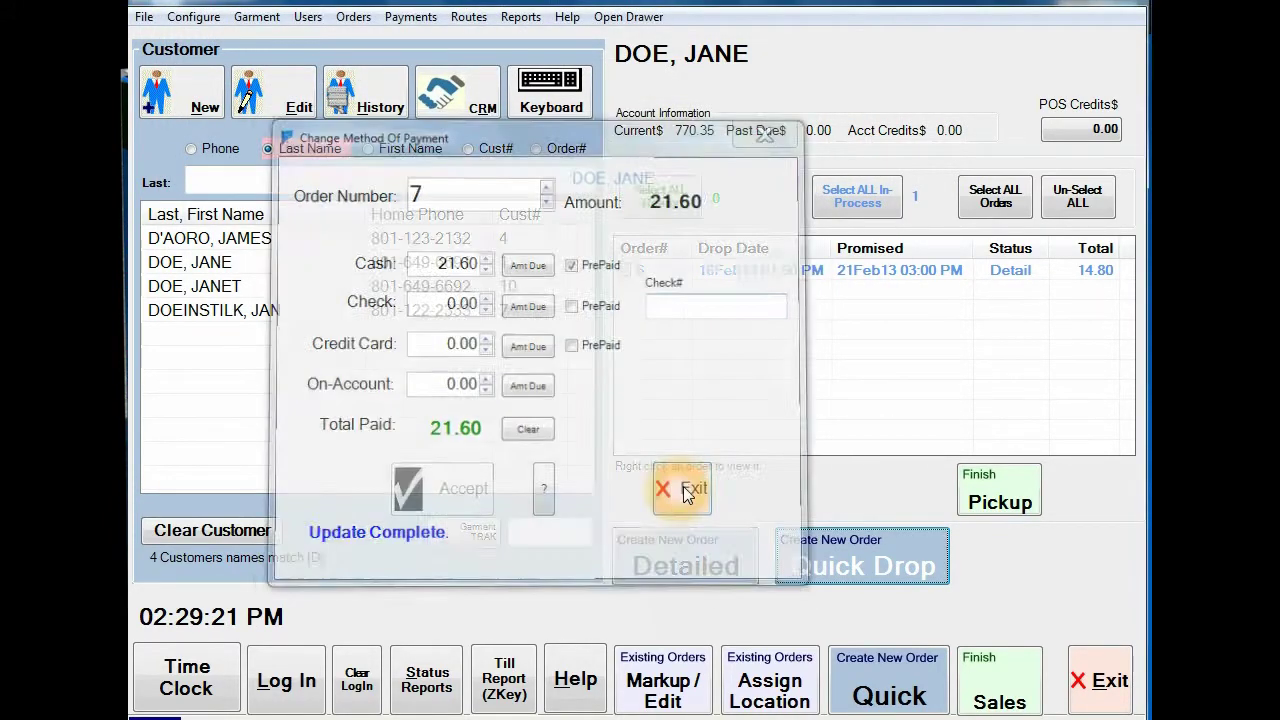
{"action": "left_click", "coordinate": [208, 240]}
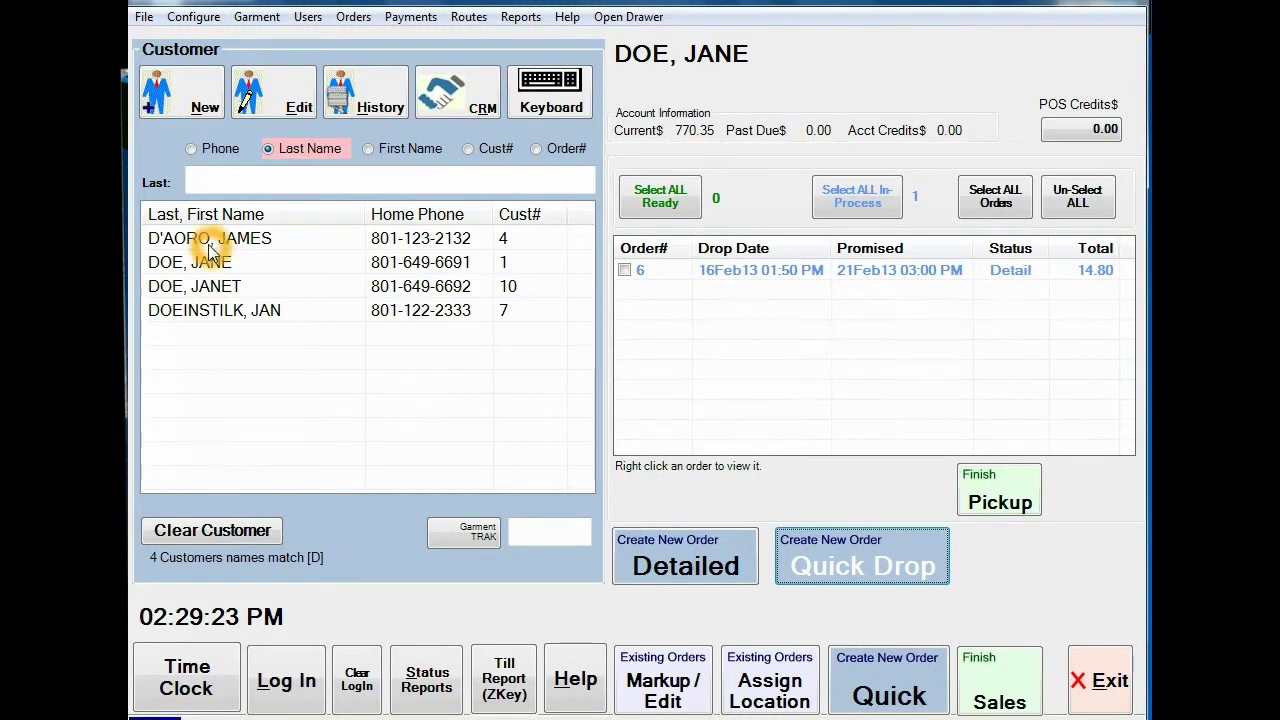
Step: Tick the customer's order 7 and finish pickup, entering the login code
{"action": "left_click", "coordinate": [210, 268]}
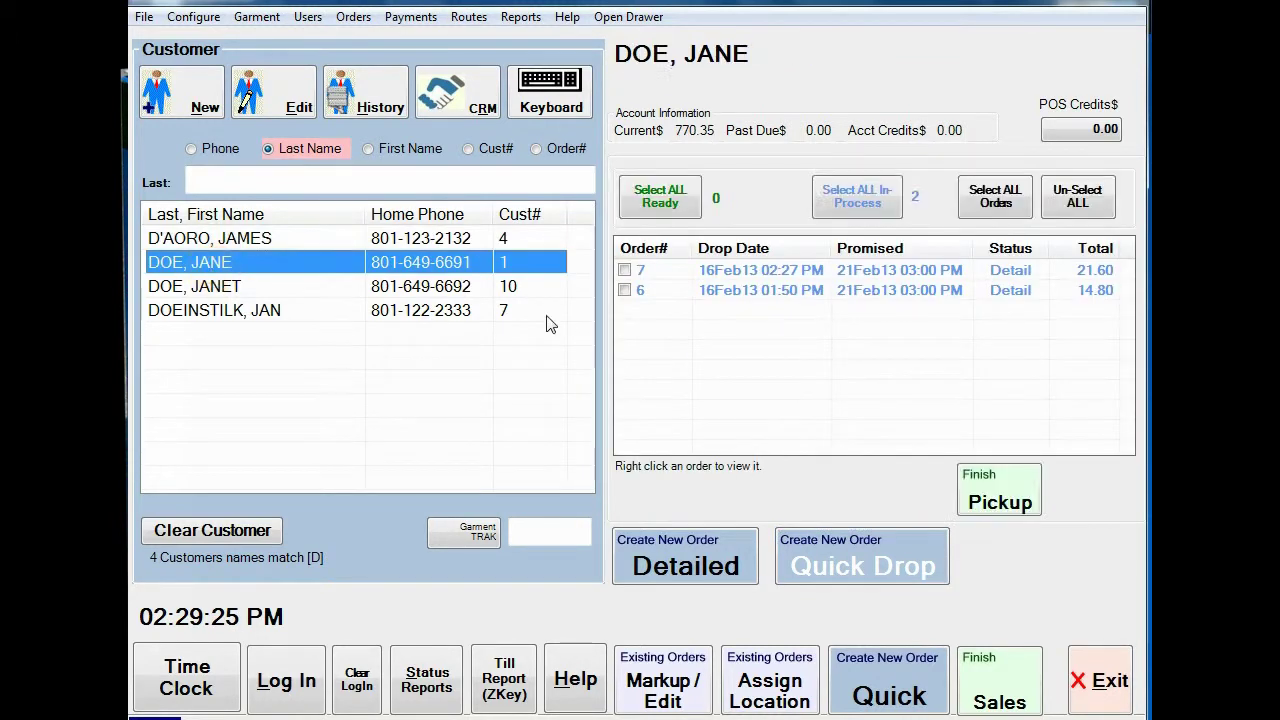
{"action": "left_click", "coordinate": [778, 273]}
{"action": "left_click", "coordinate": [995, 492]}
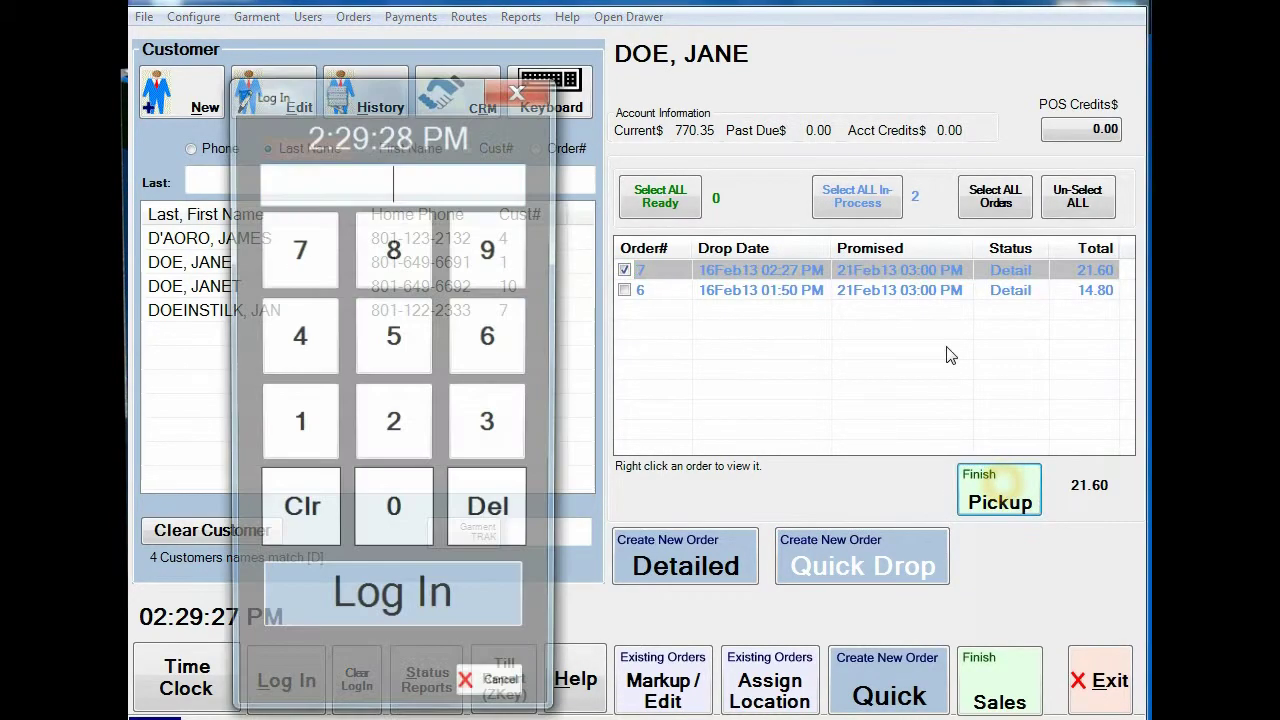
{"action": "left_click", "coordinate": [288, 183]}
{"action": "type", "text": "123"}
{"action": "key", "text": "Return"}
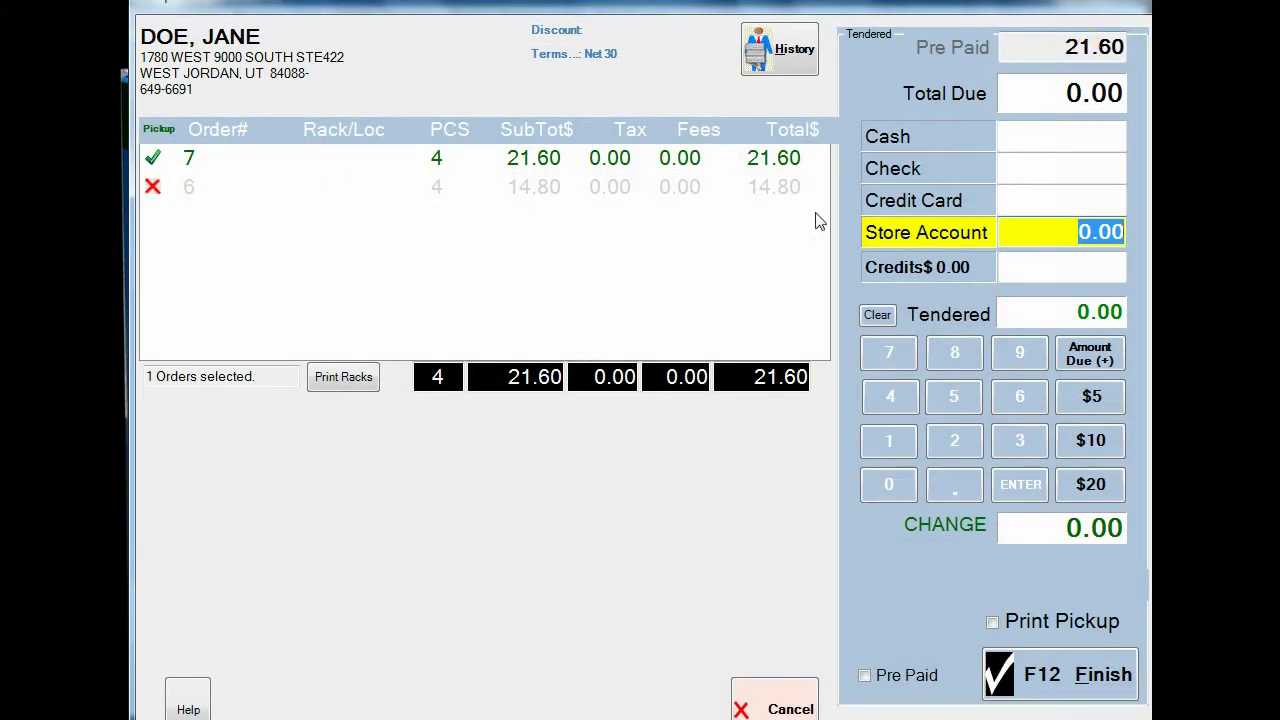
{"action": "left_click", "coordinate": [698, 588]}
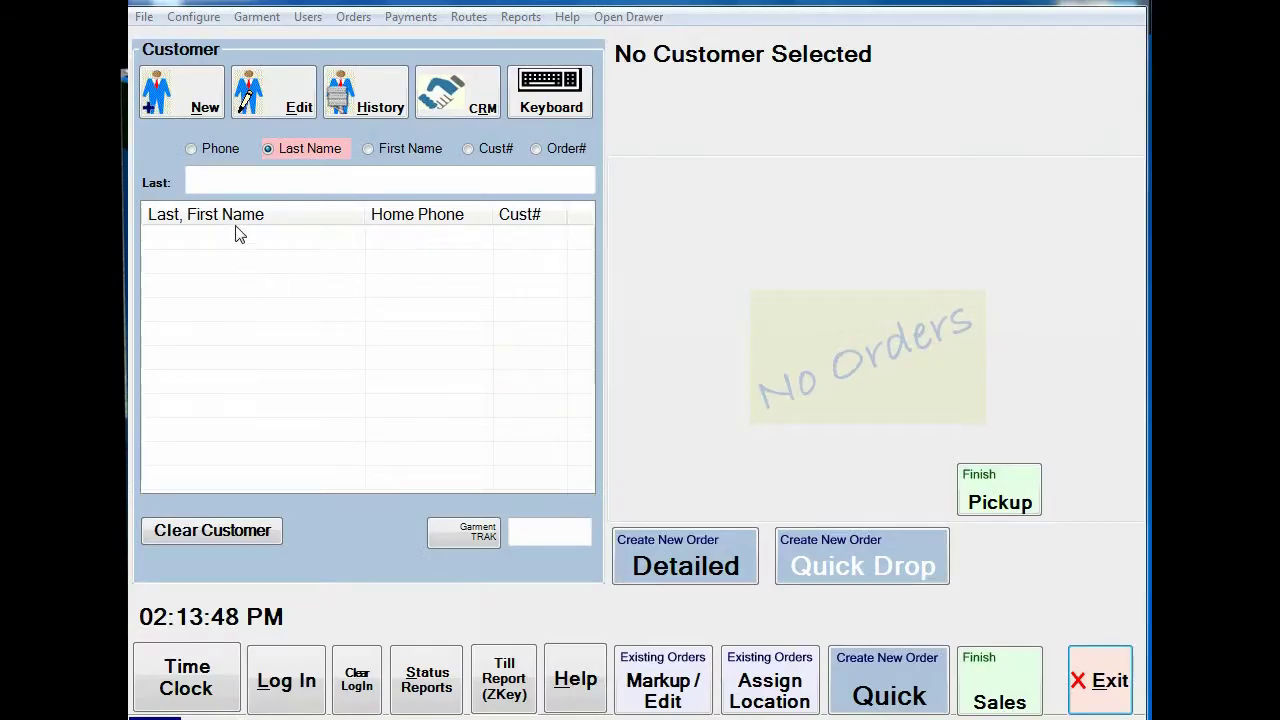
Step: Search the Last field for the customer's last name, listing the two matching records
{"action": "left_click", "coordinate": [223, 178]}
{"action": "left_click", "coordinate": [207, 188]}
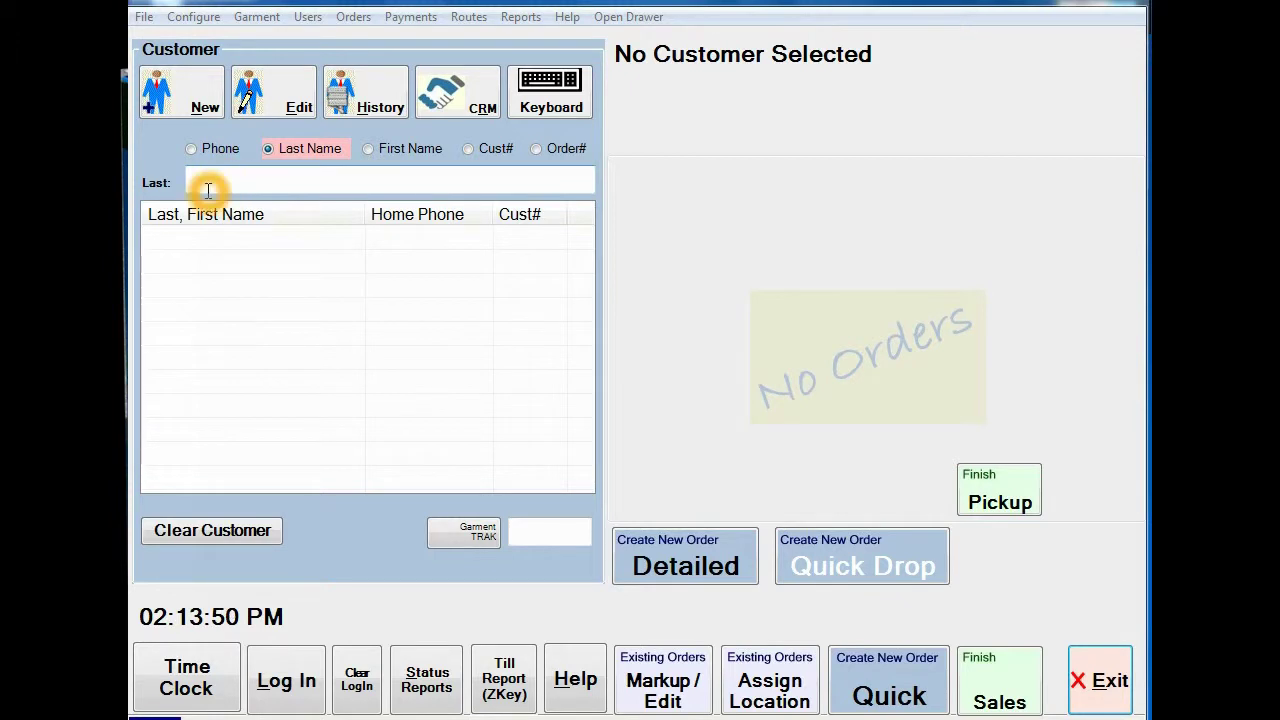
{"action": "left_click", "coordinate": [209, 181]}
{"action": "left_click", "coordinate": [208, 181]}
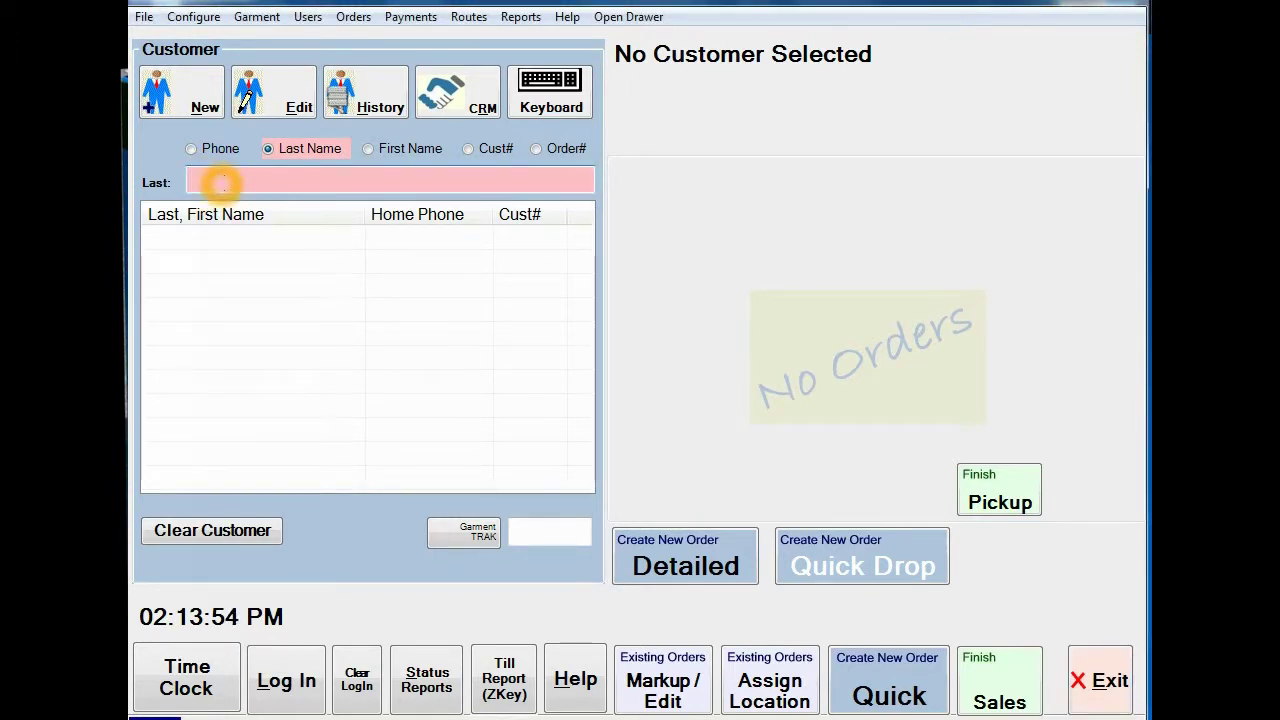
{"action": "type", "text": "JA"}
{"action": "key", "text": "BackSpace"}
{"action": "key", "text": "BackSpace"}
{"action": "type", "text": "DOE"}
{"action": "key", "text": "Return"}
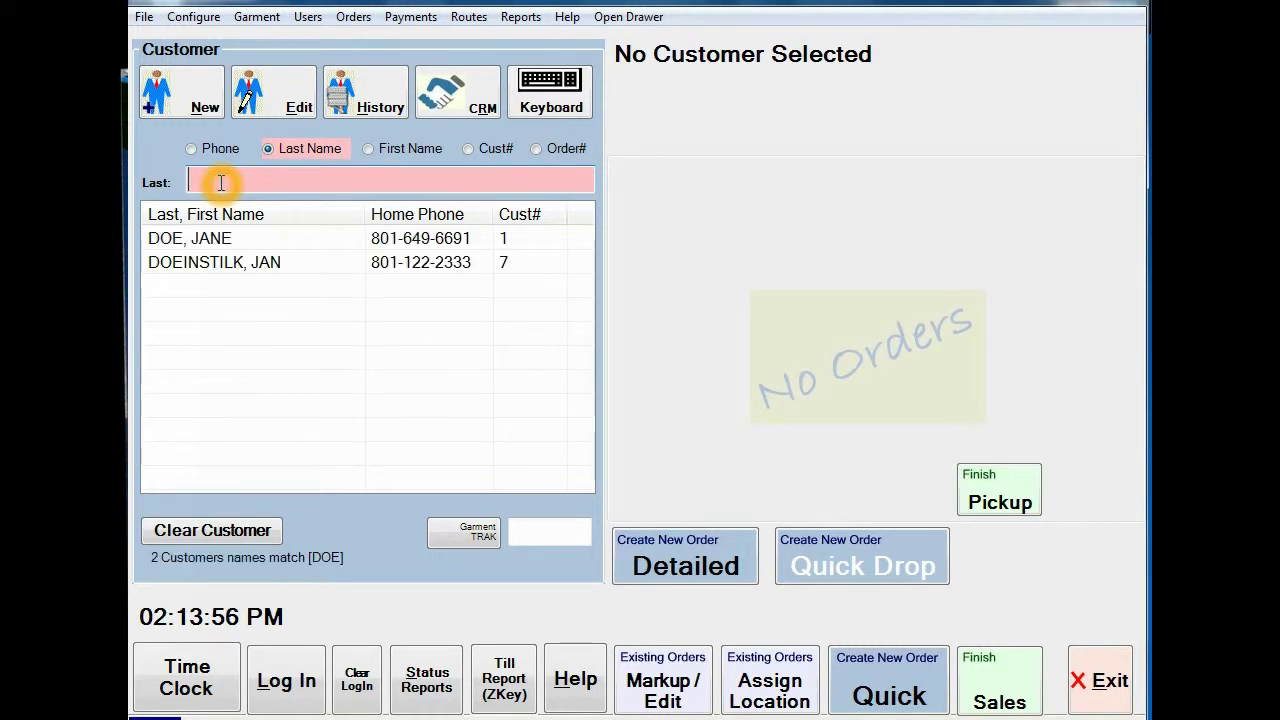
{"action": "left_click", "coordinate": [211, 240]}
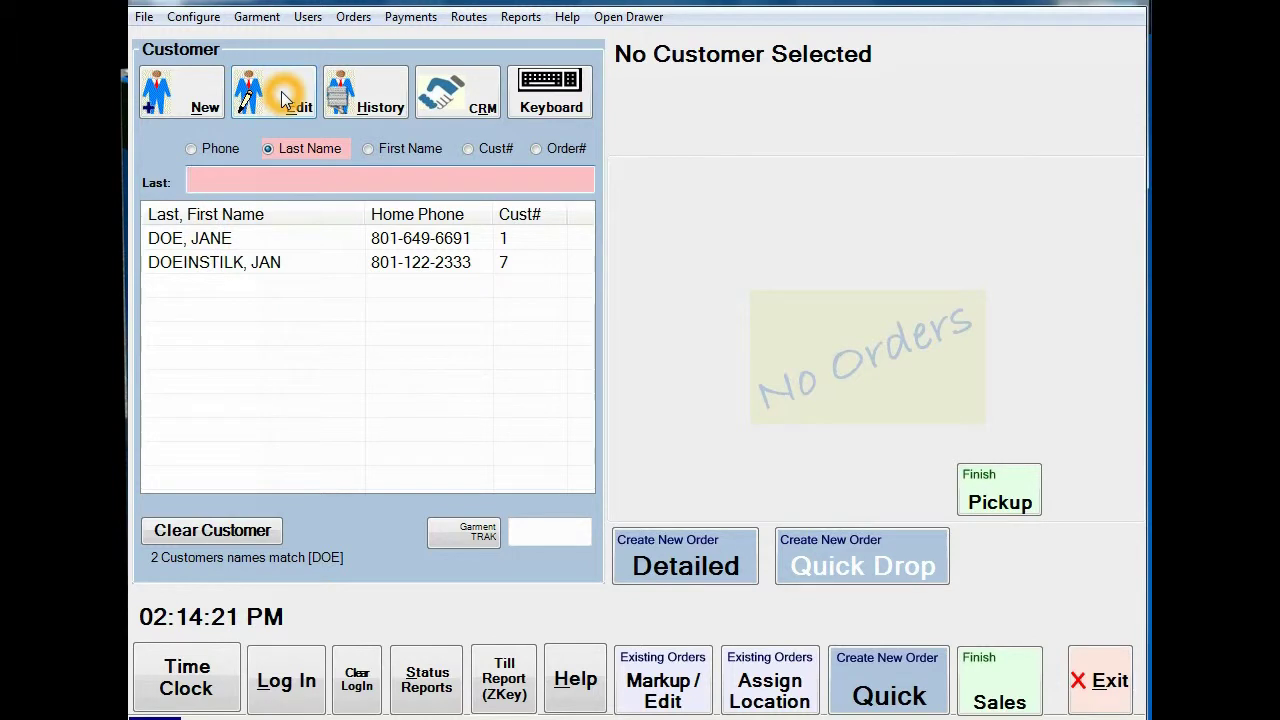
Step: Enter the new customer's first and last name and a corrected, unique phone number, then accept
{"action": "left_click", "coordinate": [183, 97]}
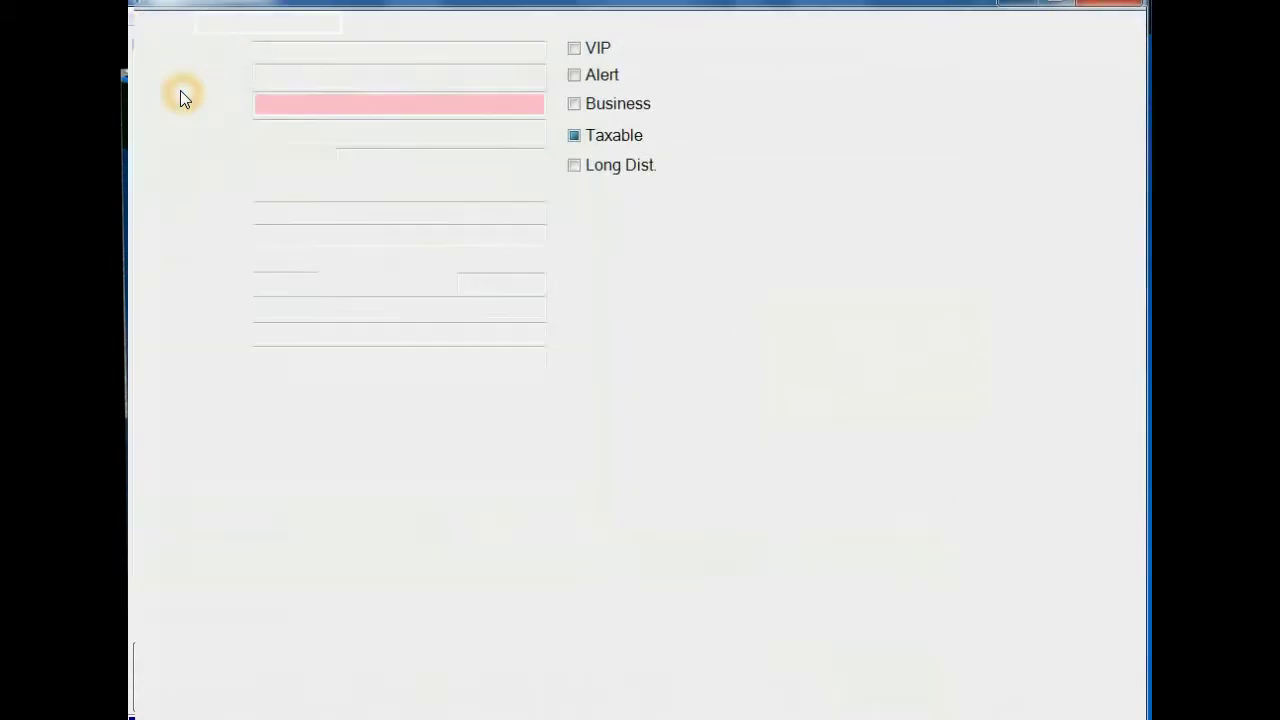
{"action": "type", "text": "JANE"}
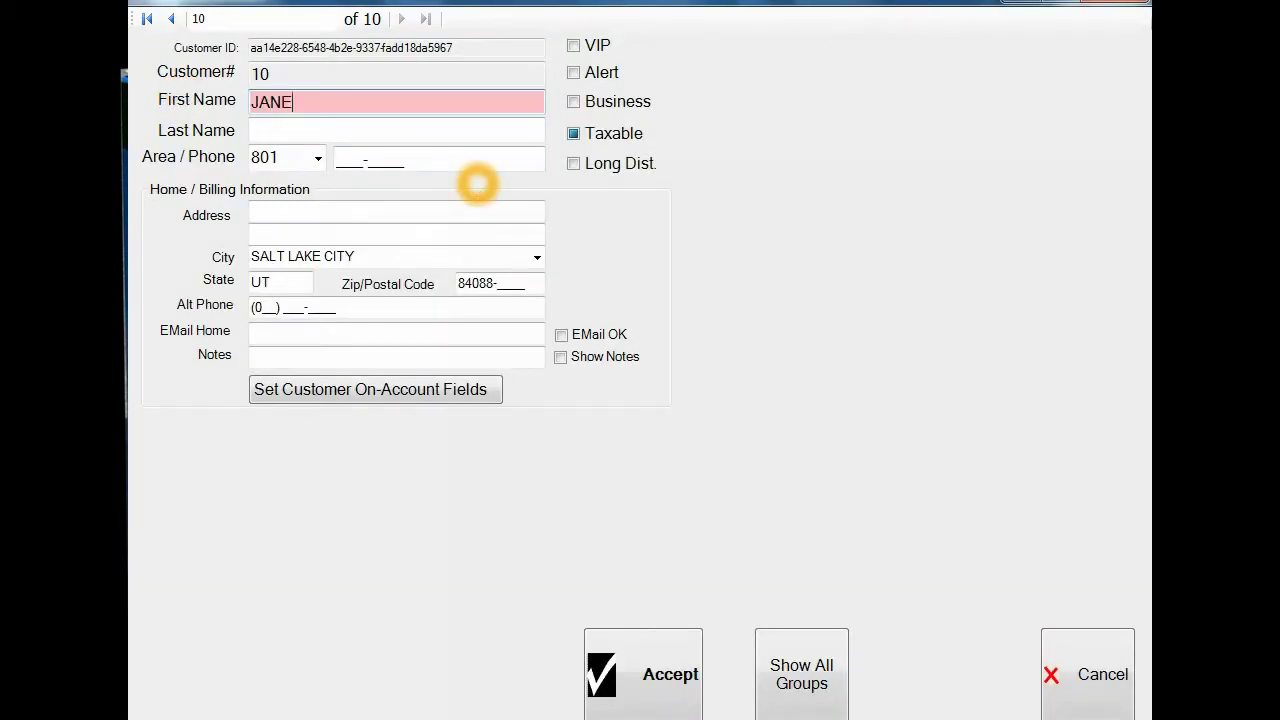
{"action": "type", "text": "T"}
{"action": "key", "text": "Tab"}
{"action": "type", "text": "DOE"}
{"action": "key", "text": "Tab"}
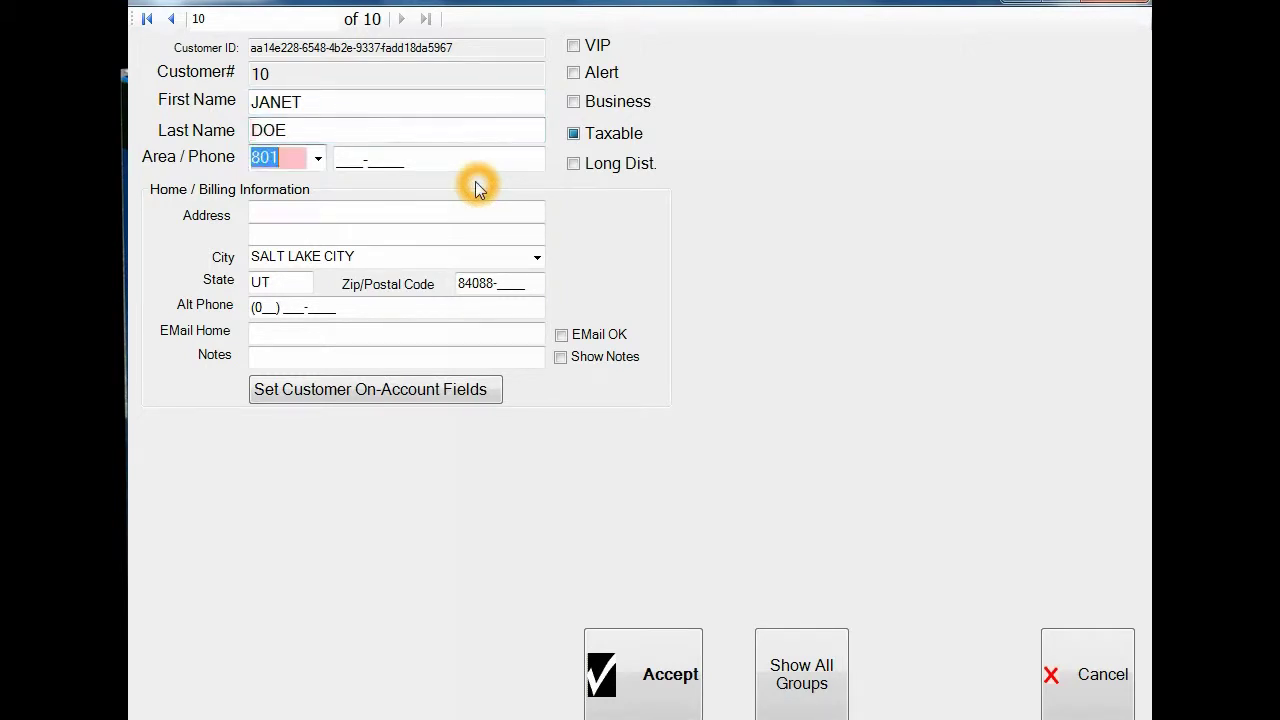
{"action": "key", "text": "Tab"}
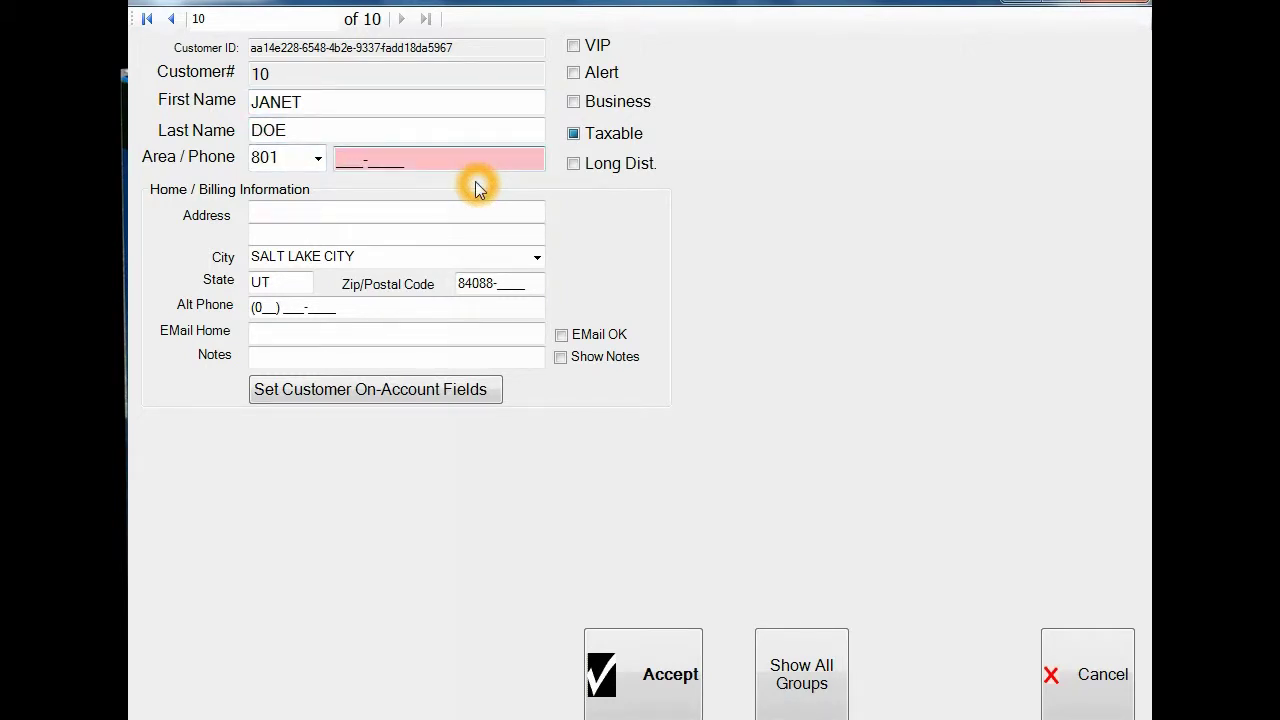
{"action": "type", "text": "649-6691"}
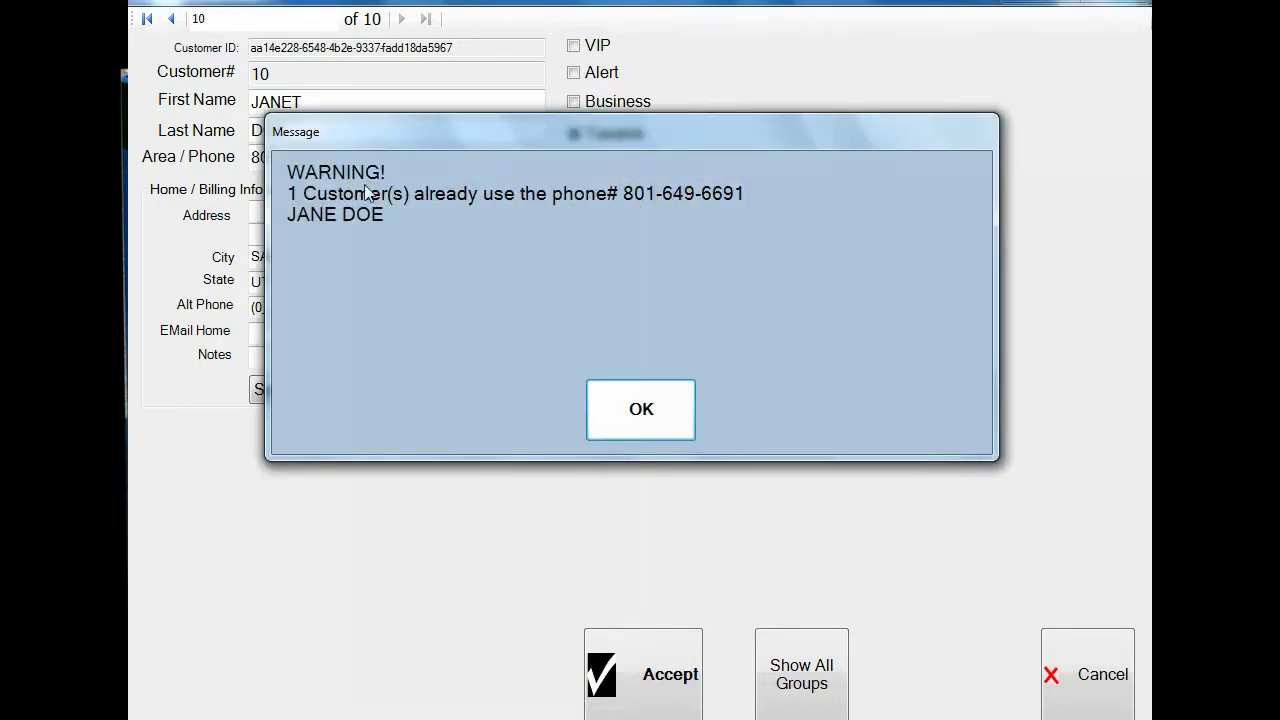
{"action": "left_click", "coordinate": [632, 404]}
{"action": "left_click", "coordinate": [408, 163]}
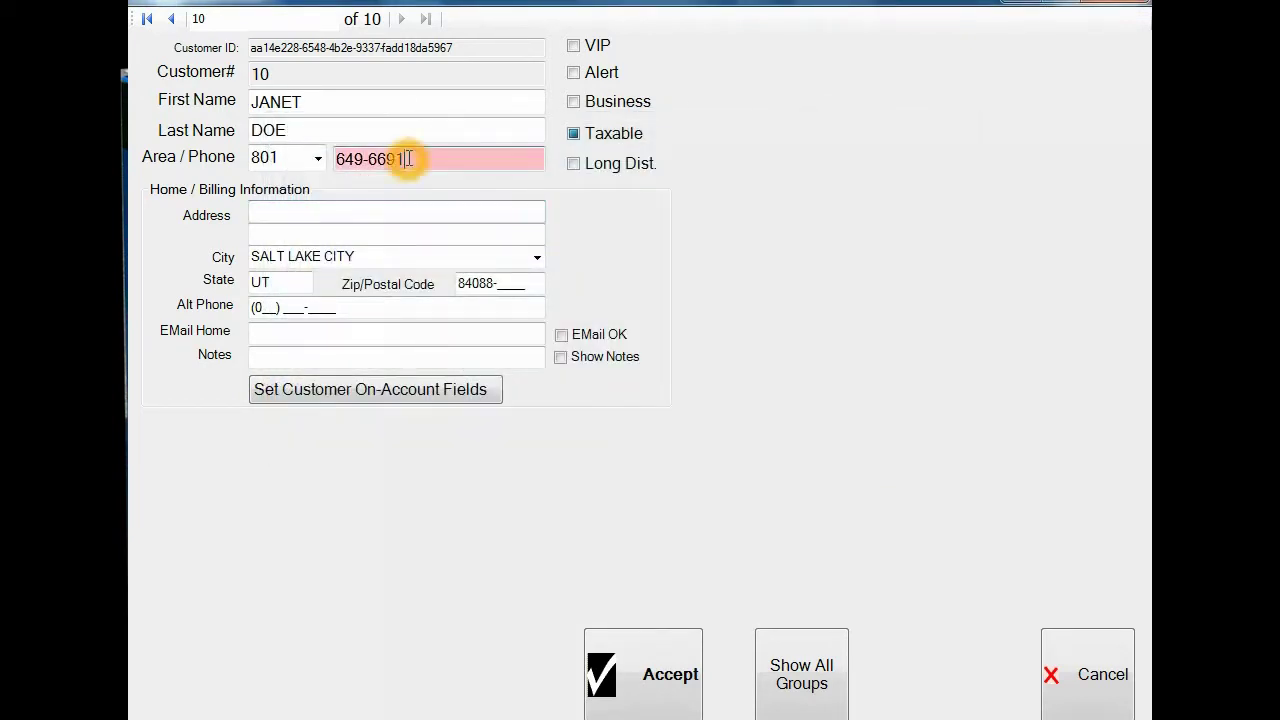
{"action": "type", "text": "2"}
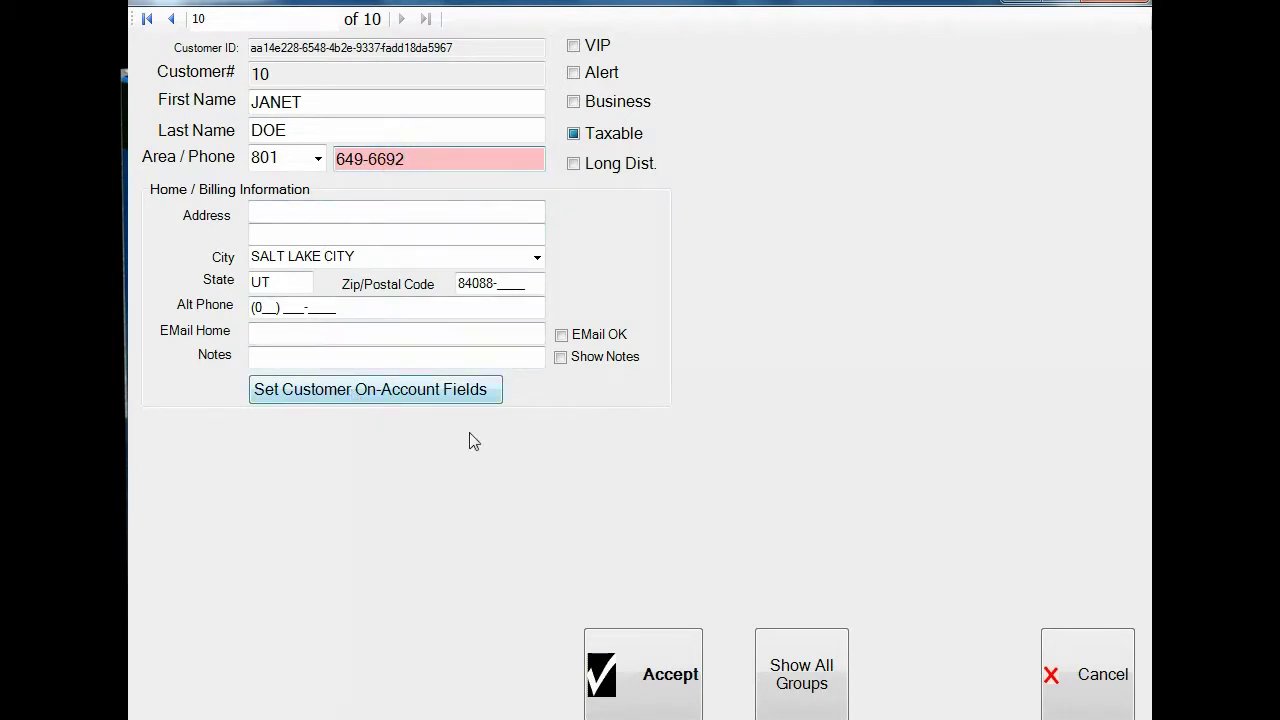
{"action": "left_click", "coordinate": [648, 674]}
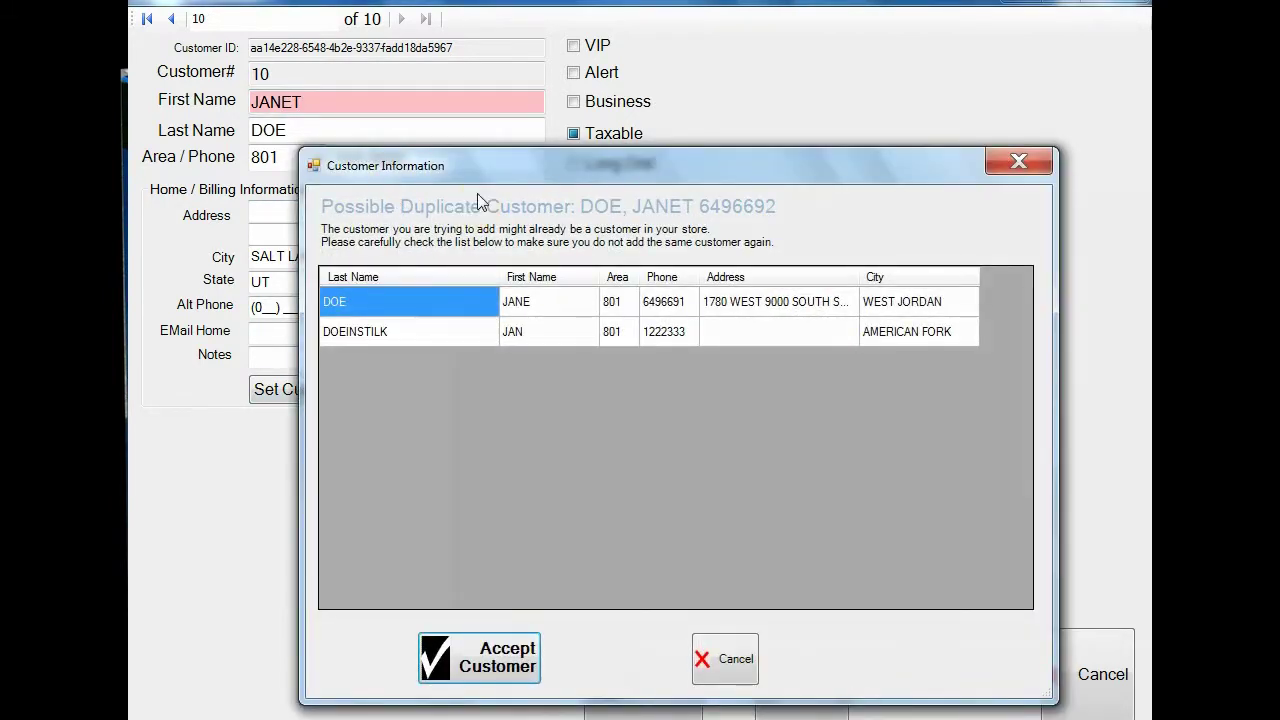
Step: Accept the new customer past the Possible Duplicate list, then open Payments > Batch Payments
{"action": "left_click_drag", "start_coordinate": [503, 177], "coordinate": [451, 109]}
{"action": "left_click", "coordinate": [283, 235]}
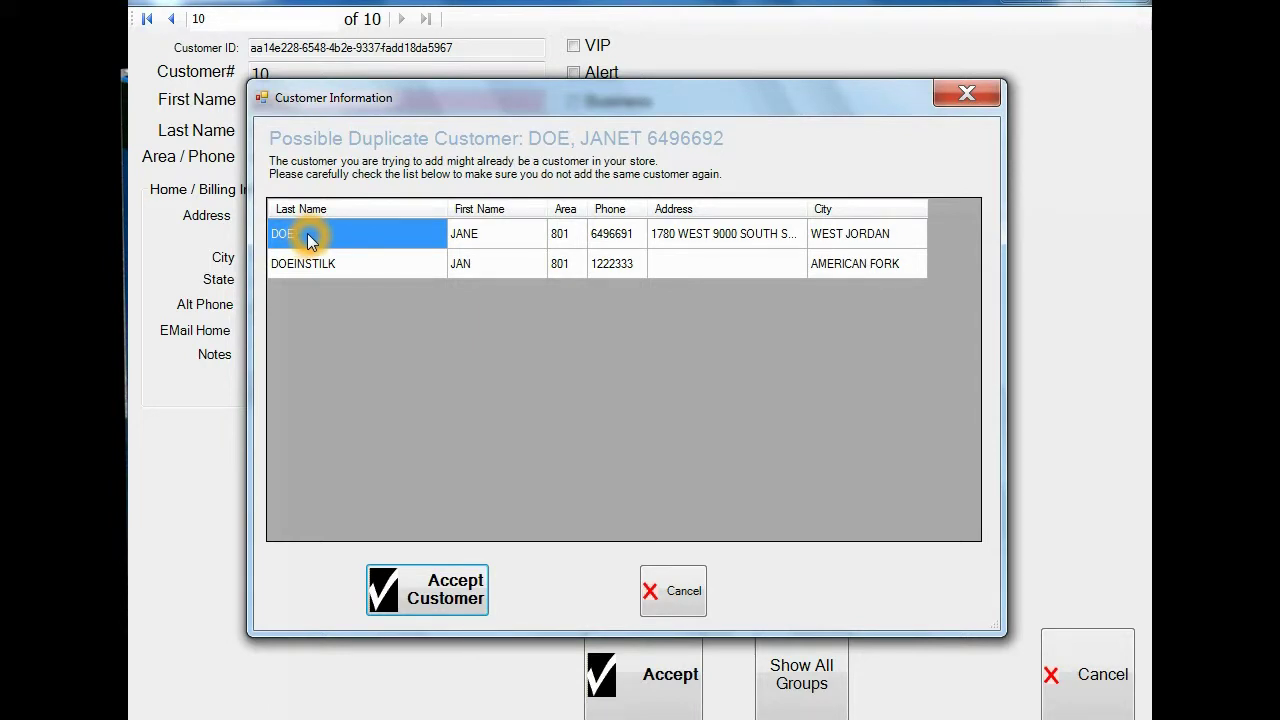
{"action": "left_click", "coordinate": [436, 586]}
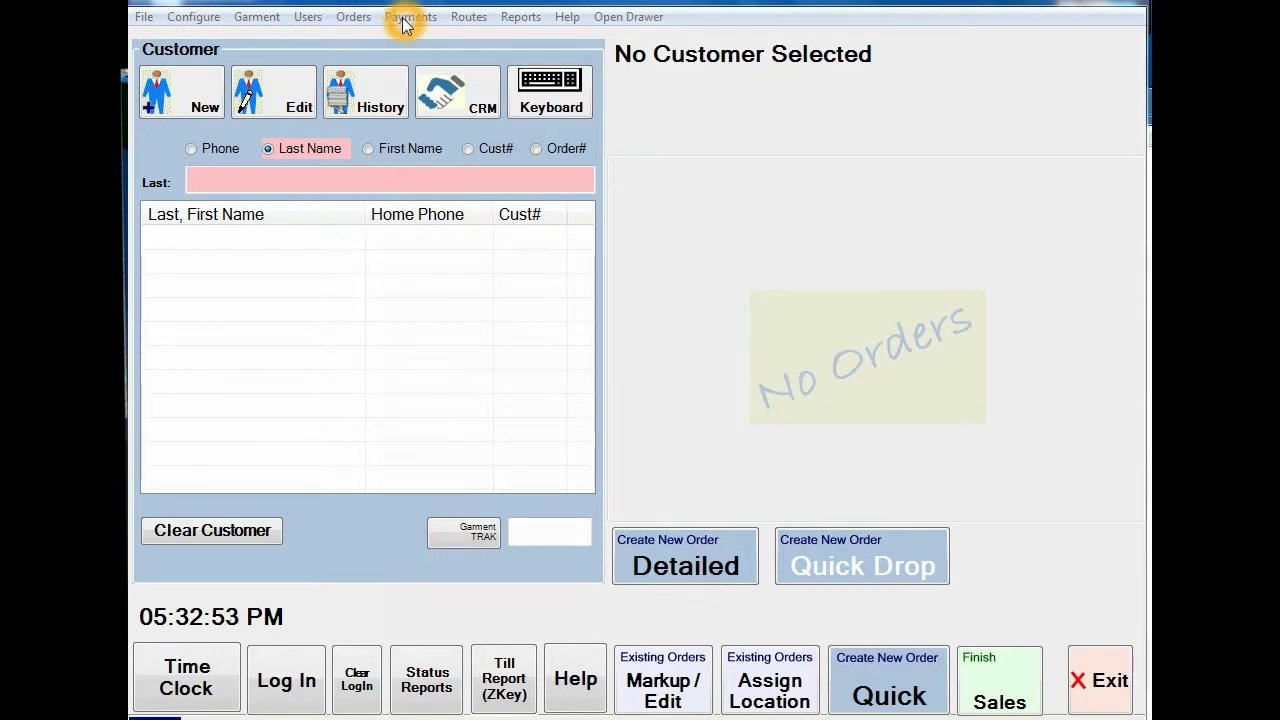
{"action": "left_click", "coordinate": [405, 17]}
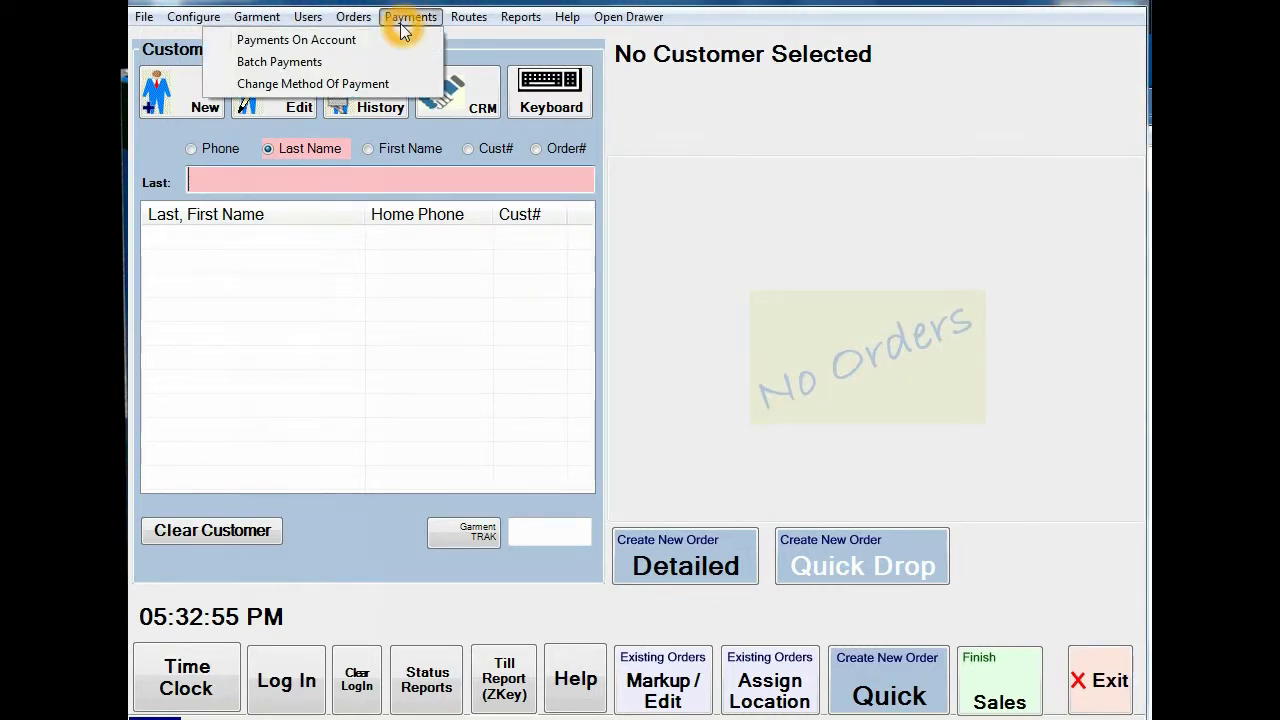
{"action": "left_click", "coordinate": [297, 60]}
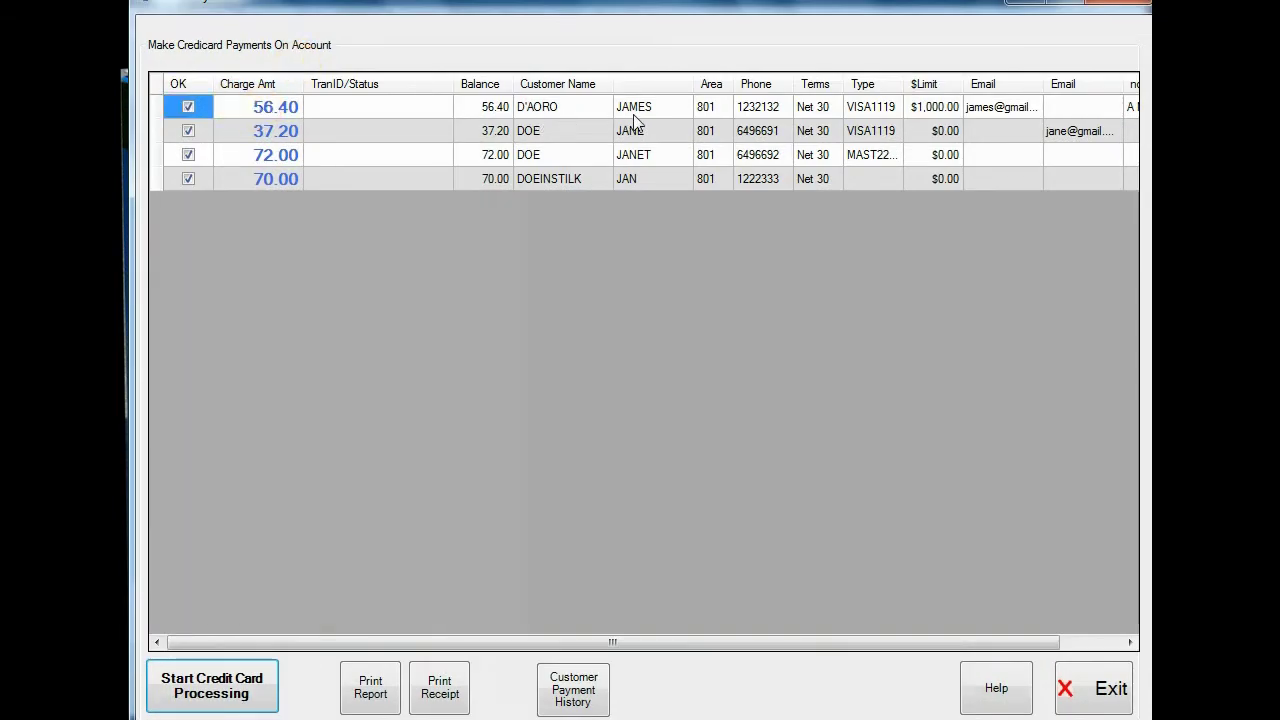
Step: Start credit card processing for the ticked 56.40, 37.20, 72.00 and 70.00 balances
{"action": "left_click", "coordinate": [268, 112]}
{"action": "left_click", "coordinate": [268, 112]}
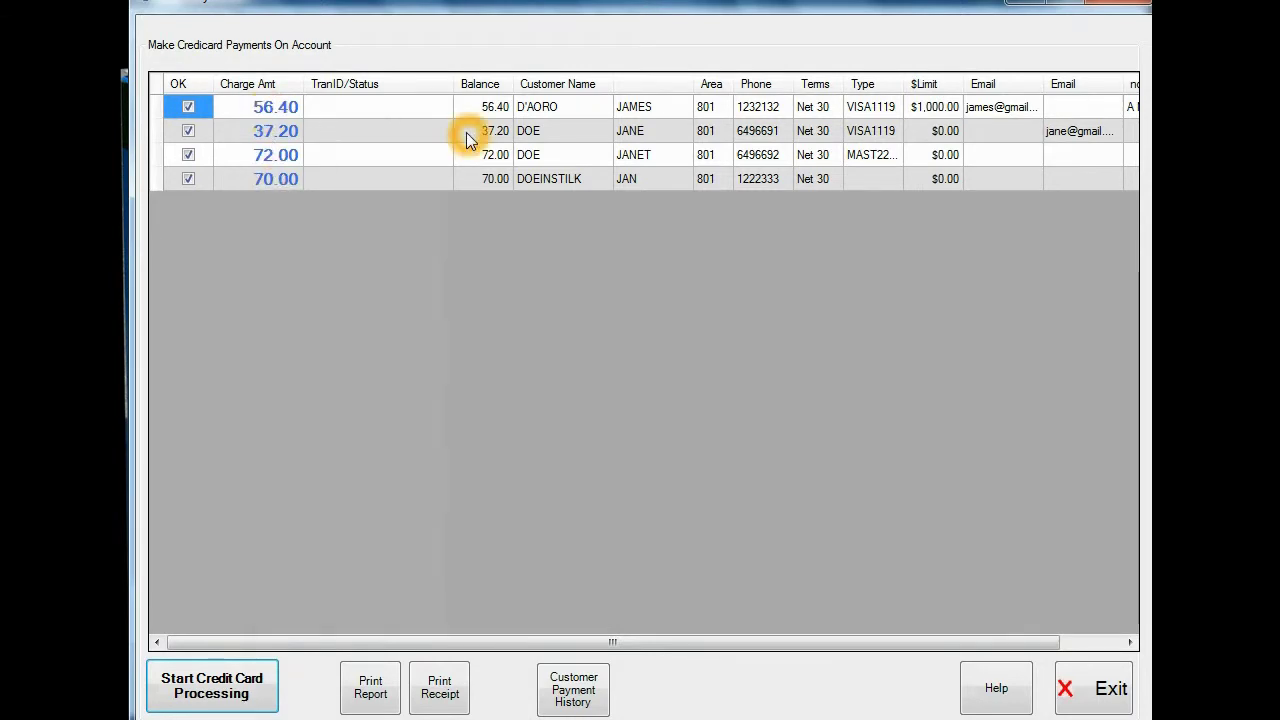
{"action": "left_click", "coordinate": [875, 113]}
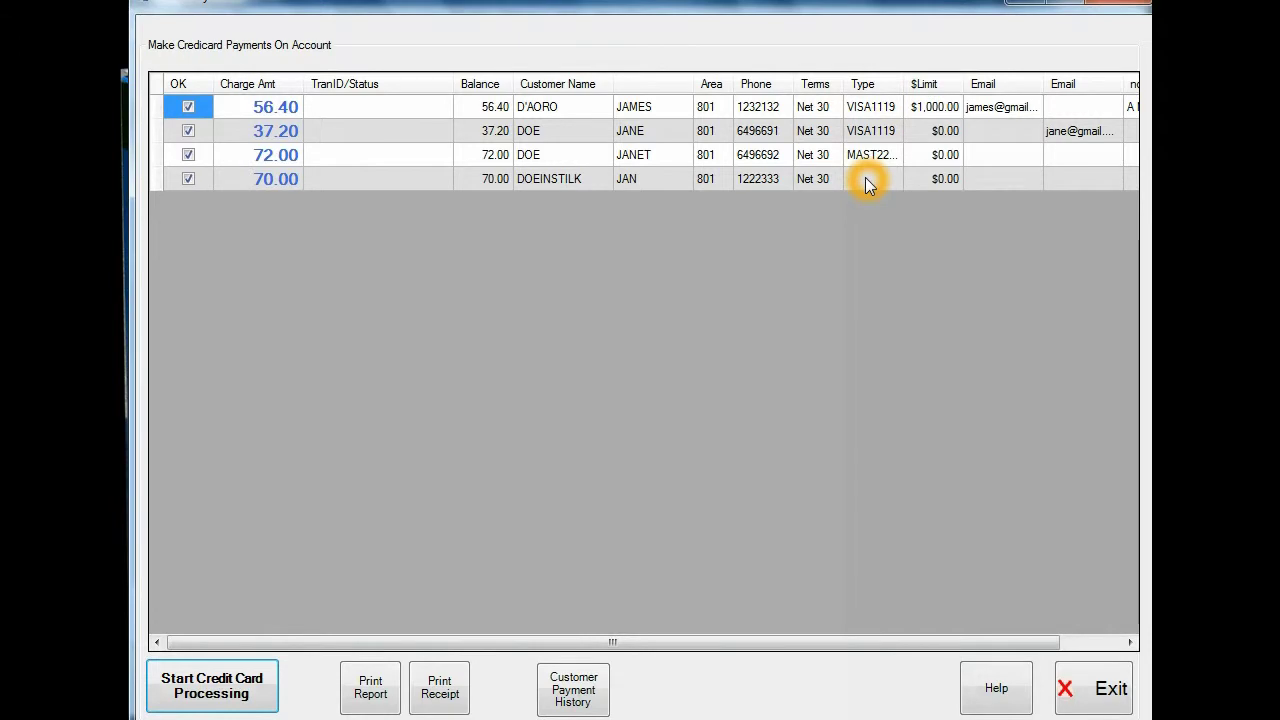
{"action": "left_click", "coordinate": [188, 180]}
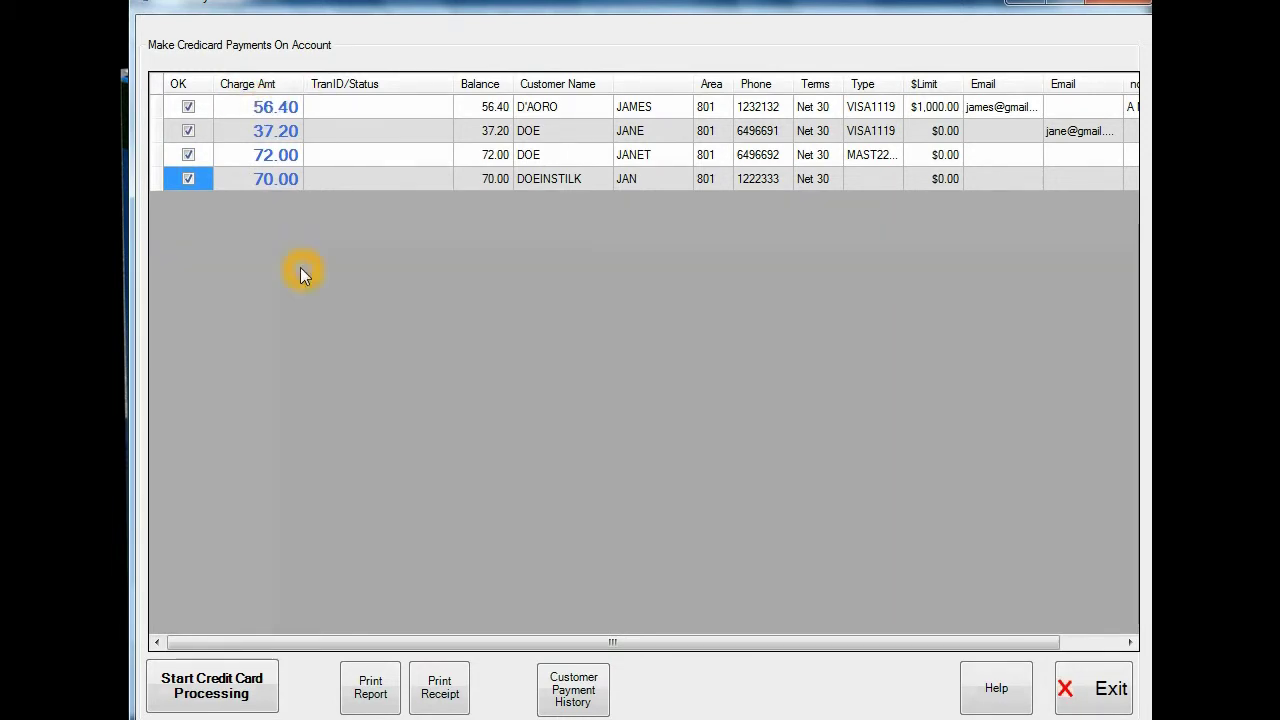
{"action": "left_click", "coordinate": [214, 690]}
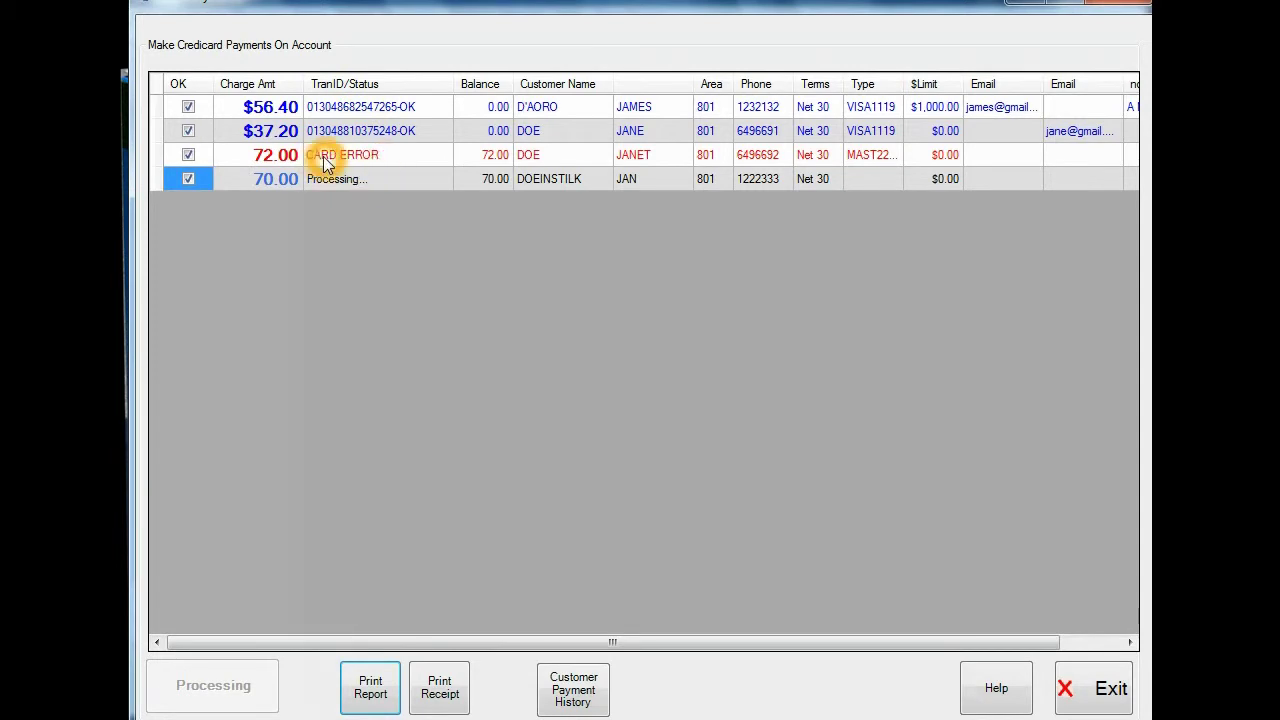
Step: Exit the Make Credit Card Payments On Account window back to the main customer screen
{"action": "left_click", "coordinate": [365, 697]}
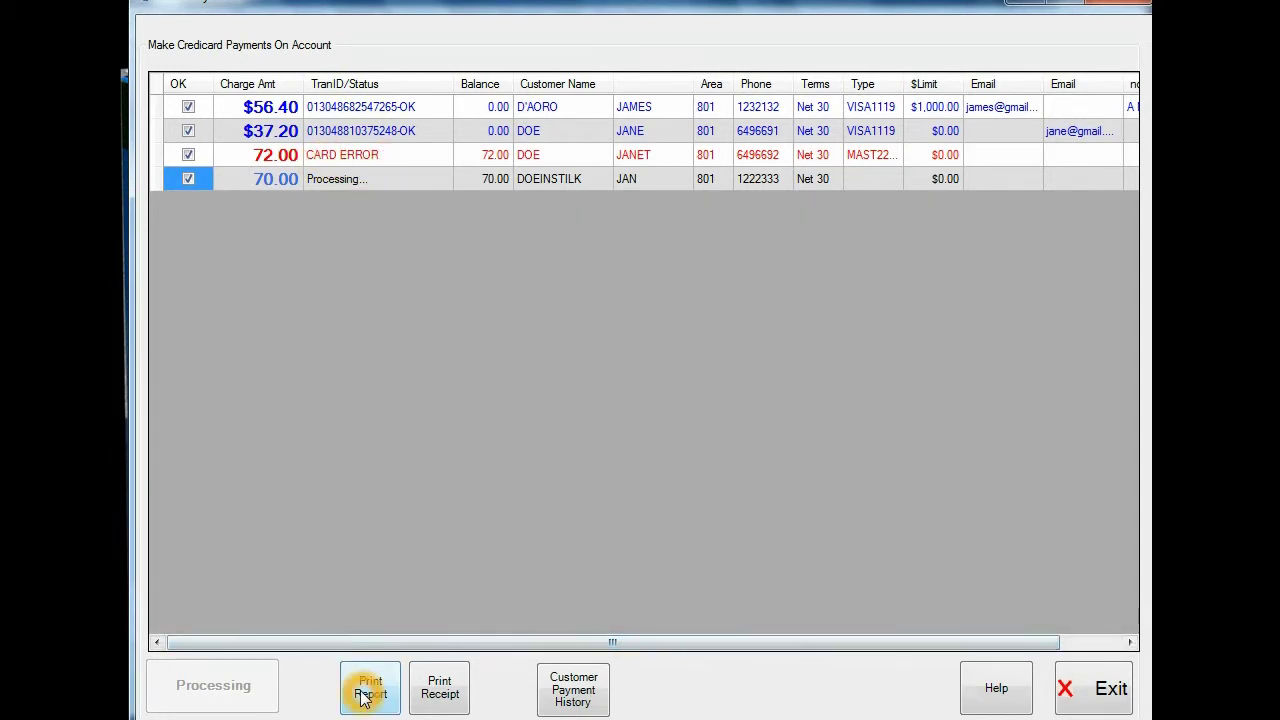
{"action": "left_click", "coordinate": [445, 697]}
{"action": "left_click", "coordinate": [562, 688]}
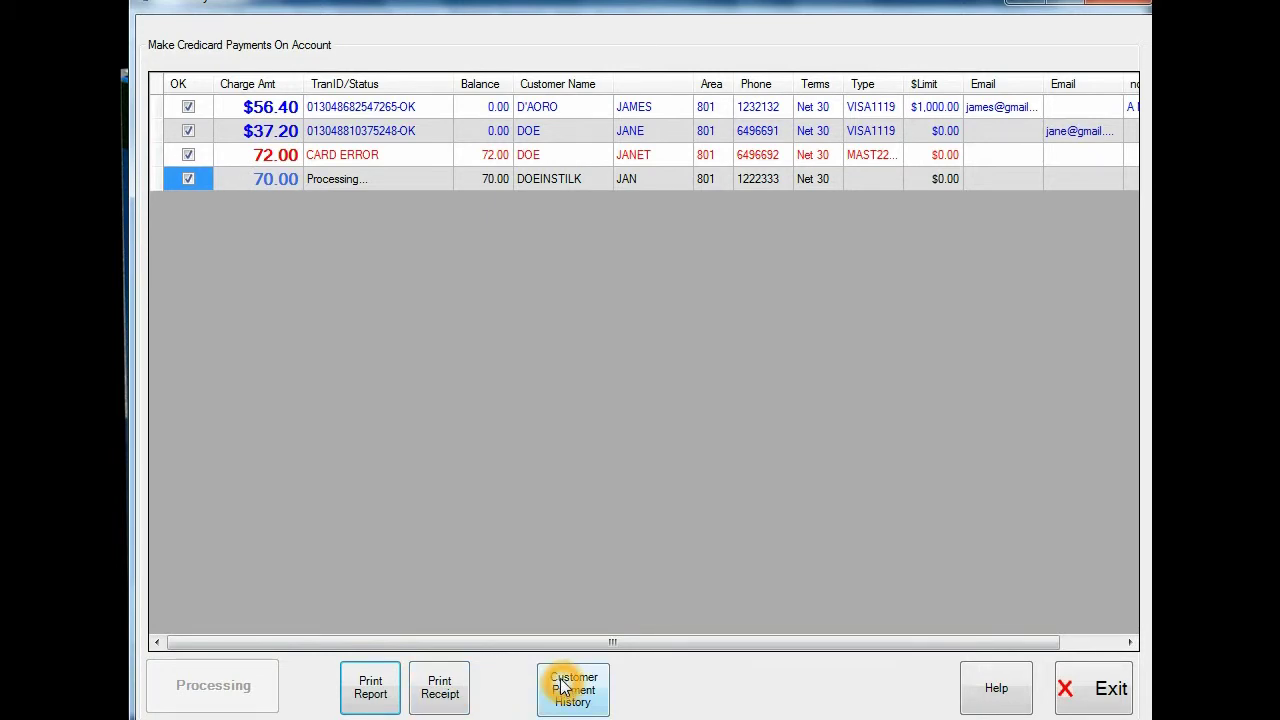
{"action": "left_click", "coordinate": [266, 158]}
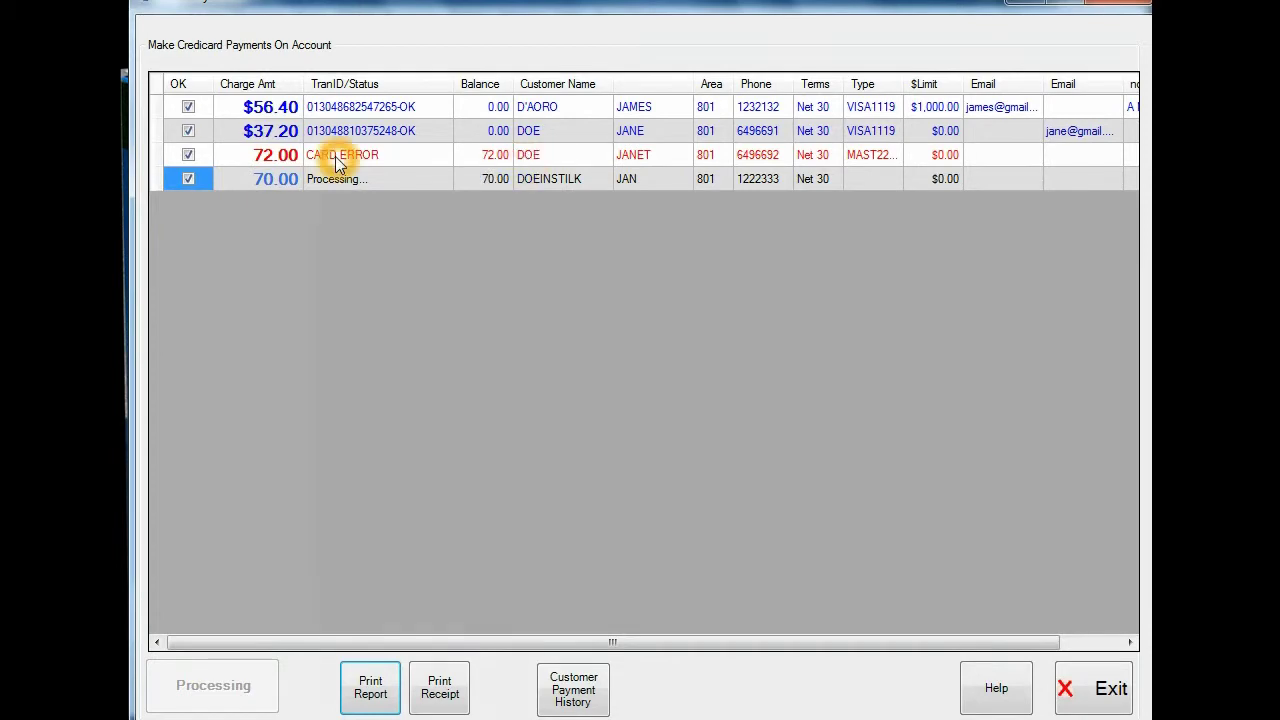
{"action": "left_click", "coordinate": [258, 167]}
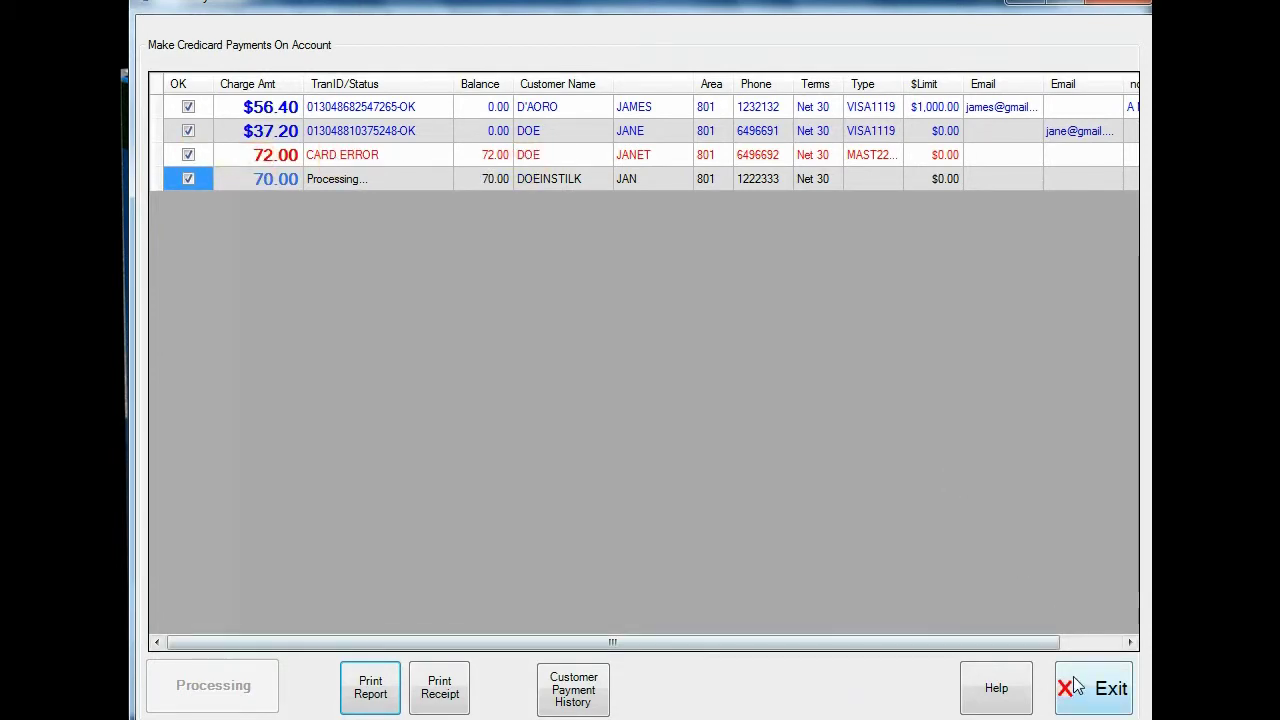
{"action": "left_click", "coordinate": [1082, 686]}
{"action": "left_click", "coordinate": [220, 180]}
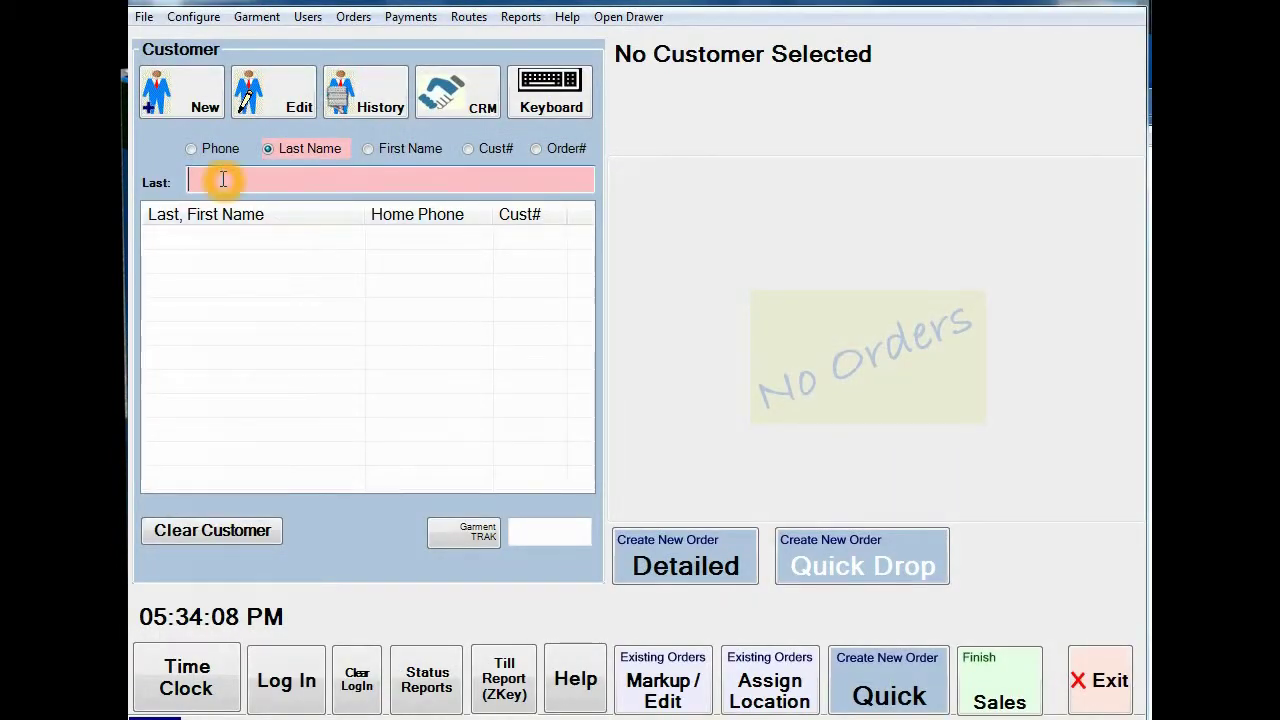
Step: Search last names starting with 'd' and view each of the four matching customers' accounts
{"action": "type", "text": "d"}
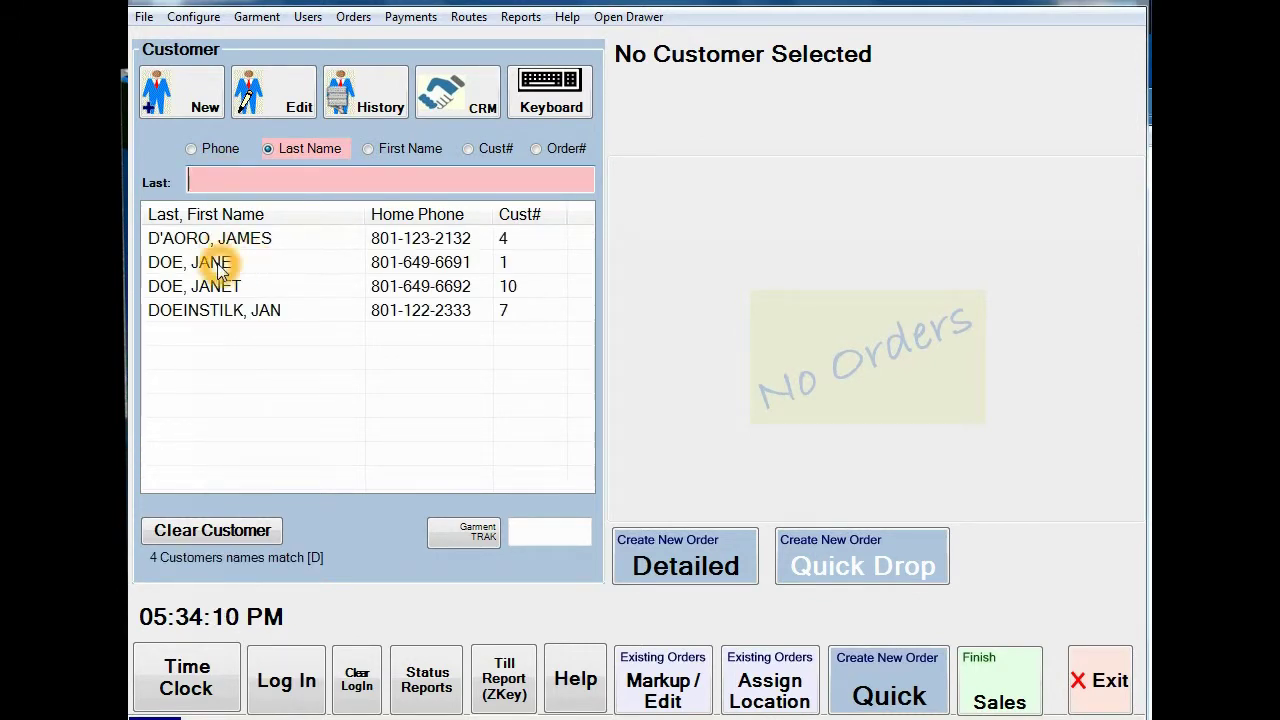
{"action": "left_click", "coordinate": [222, 288]}
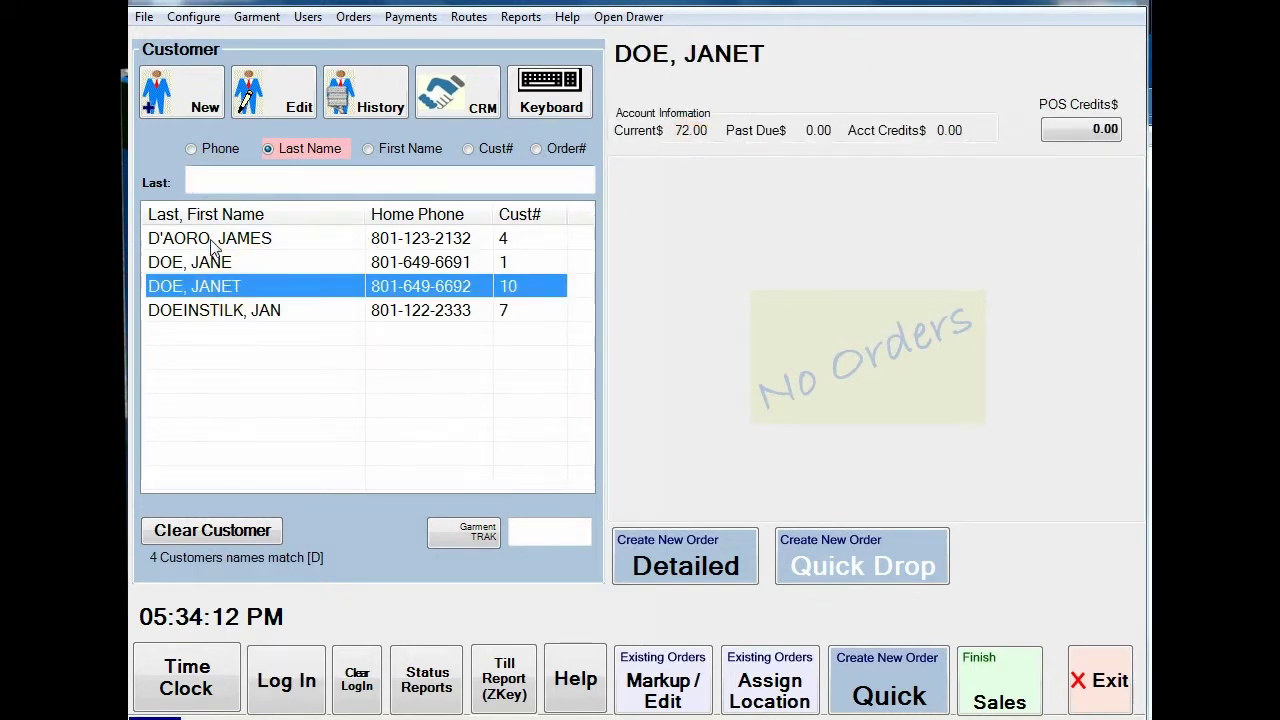
{"action": "left_click", "coordinate": [222, 238]}
{"action": "left_click", "coordinate": [235, 262]}
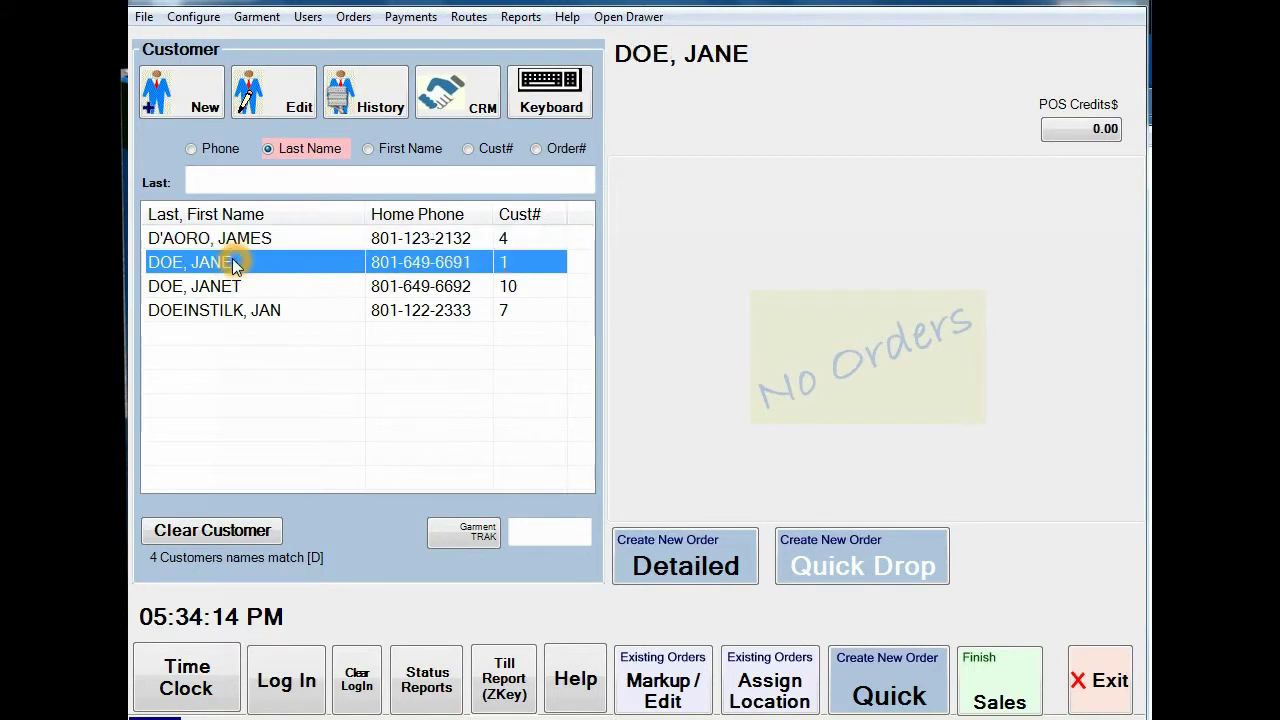
{"action": "left_click", "coordinate": [240, 312]}
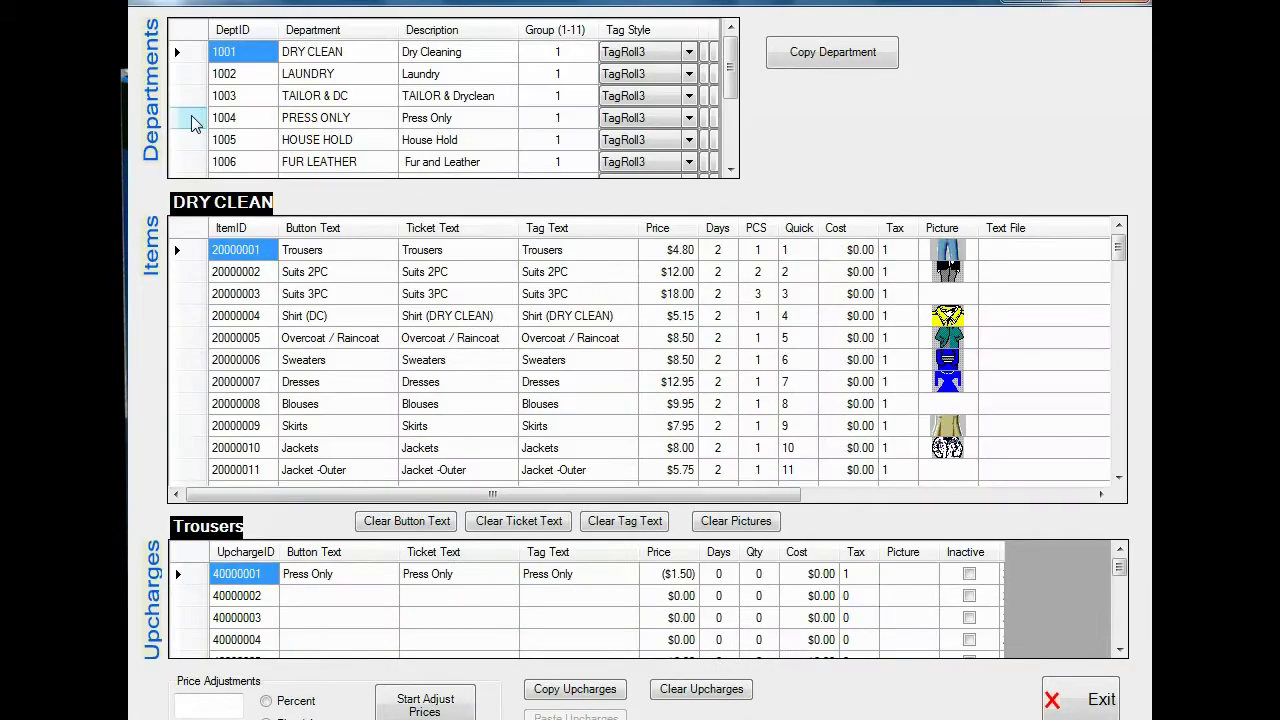
Step: Enter 2 in the LAUNDRY department's Group (1-11) cell
{"action": "left_click", "coordinate": [187, 57]}
{"action": "left_click", "coordinate": [552, 52]}
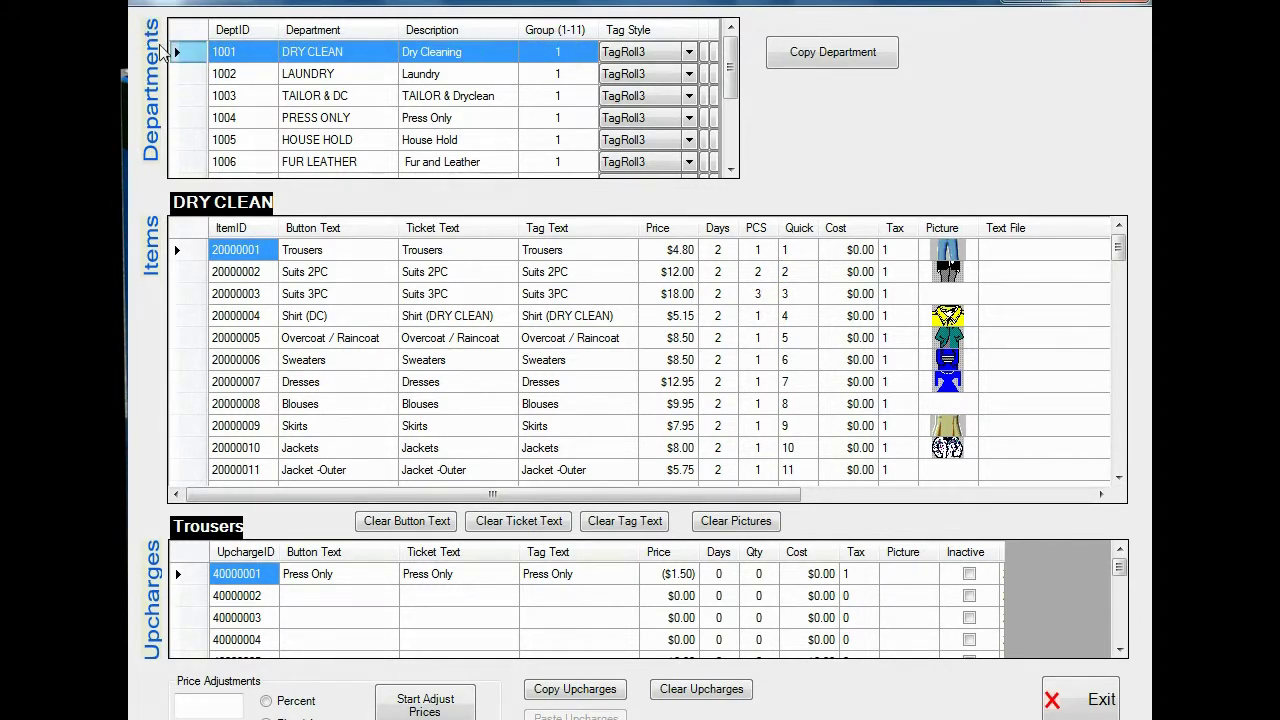
{"action": "left_click", "coordinate": [190, 74]}
{"action": "left_click", "coordinate": [556, 76]}
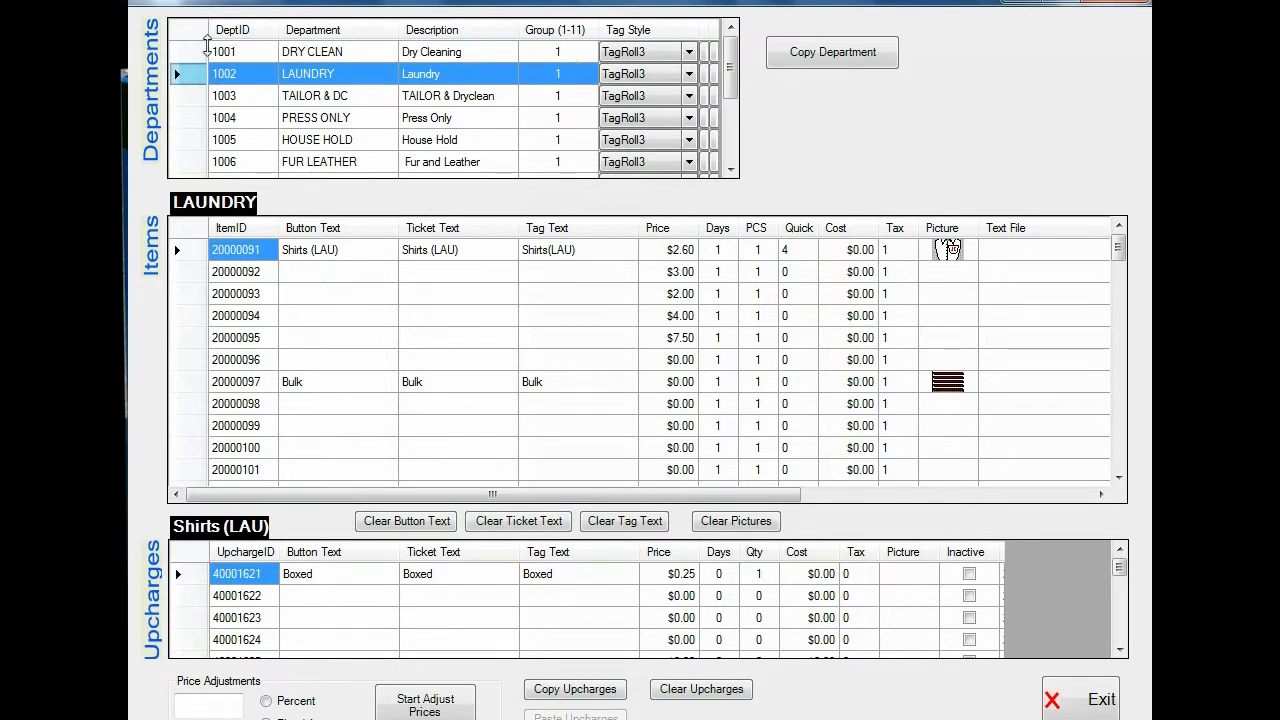
{"action": "left_click", "coordinate": [557, 78]}
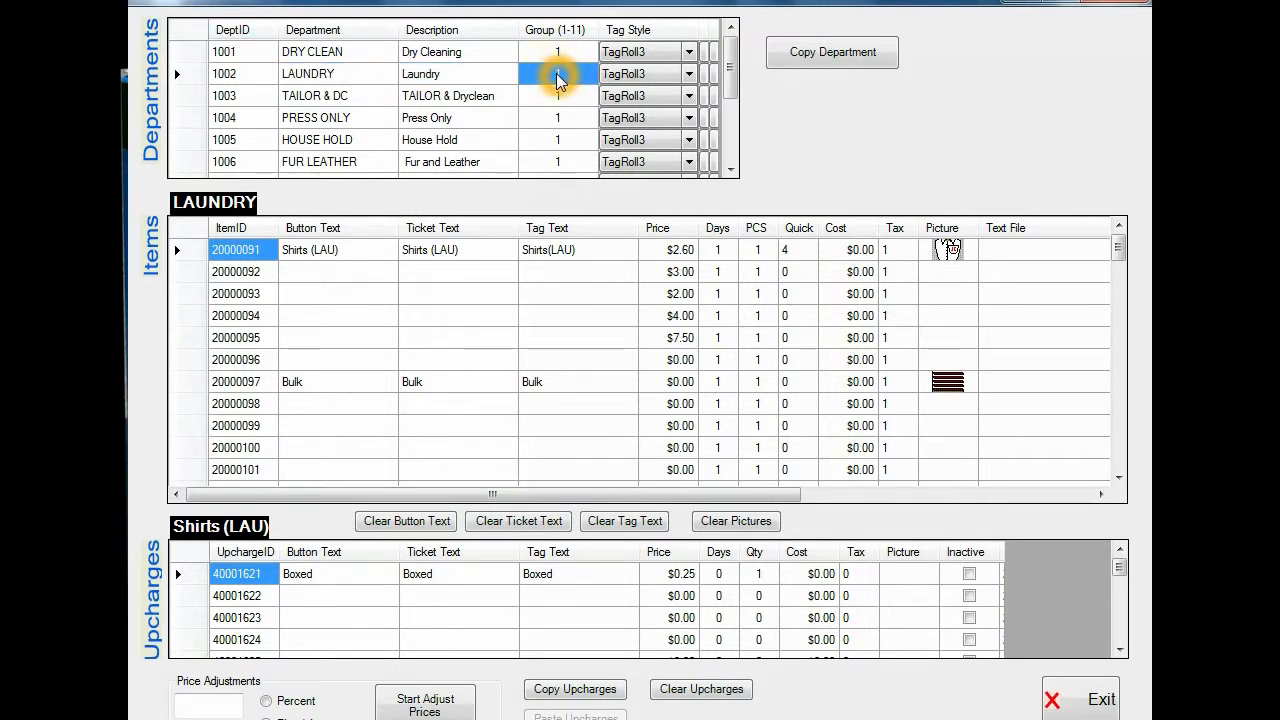
{"action": "type", "text": "2"}
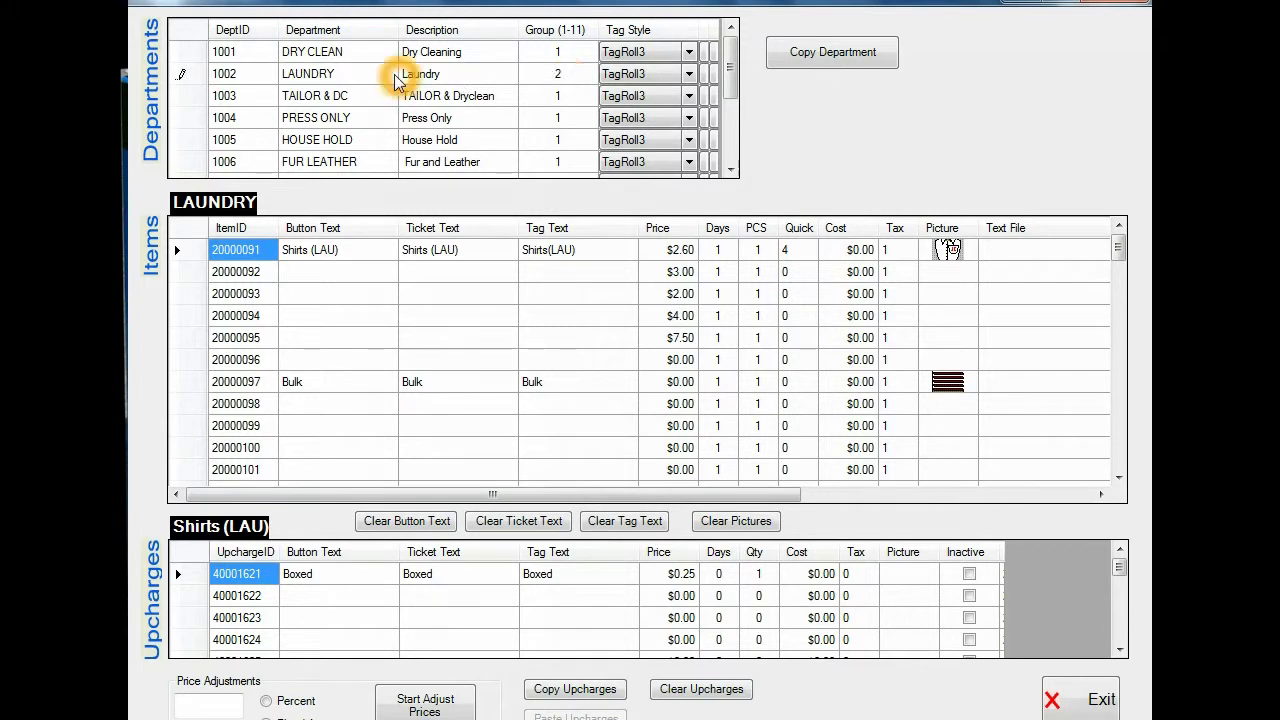
{"action": "left_click", "coordinate": [558, 74]}
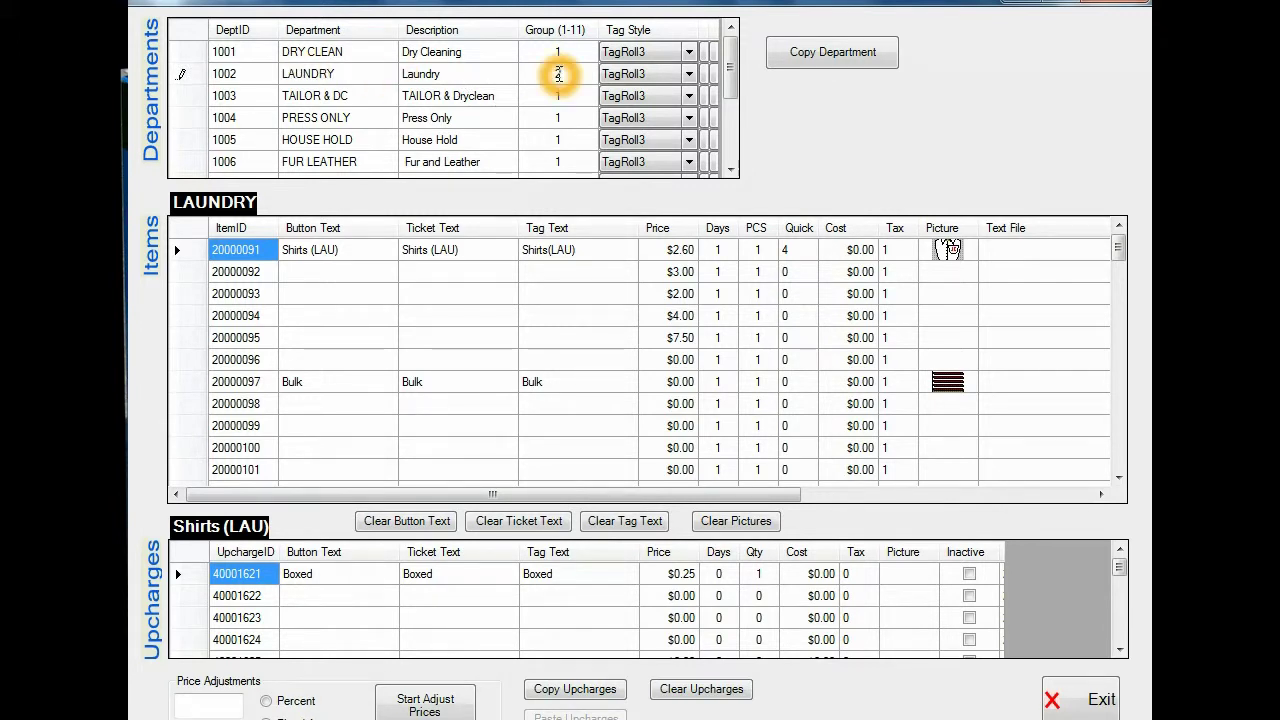
Step: Save LAUNDRY's group 2, exit department setup, and select the customer for the order
{"action": "left_click", "coordinate": [196, 76]}
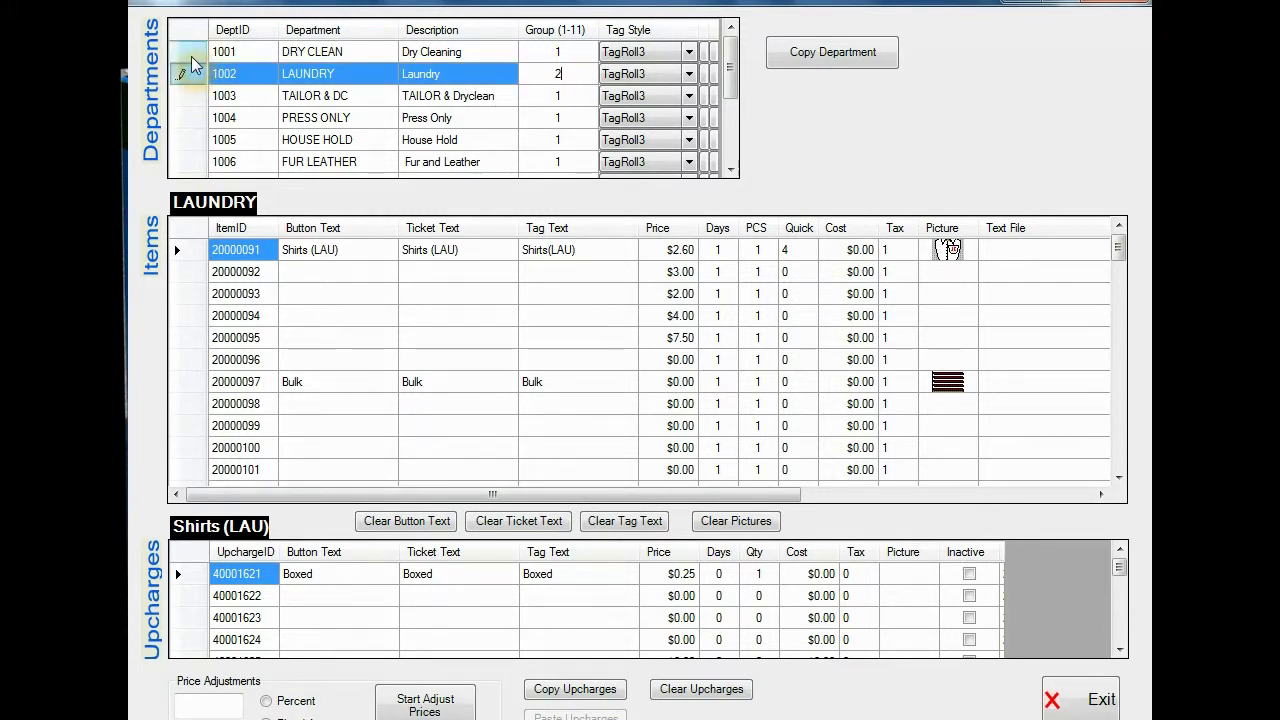
{"action": "left_click", "coordinate": [193, 58]}
{"action": "left_click", "coordinate": [195, 76]}
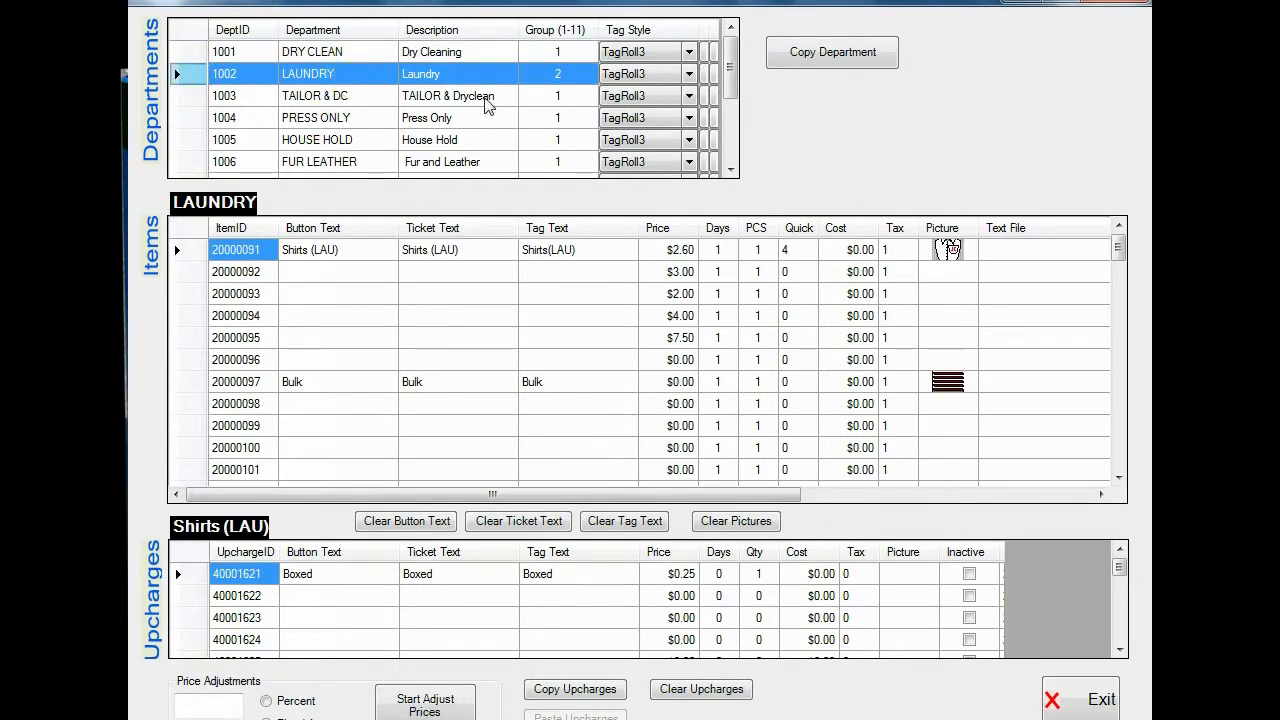
{"action": "left_click", "coordinate": [1073, 705]}
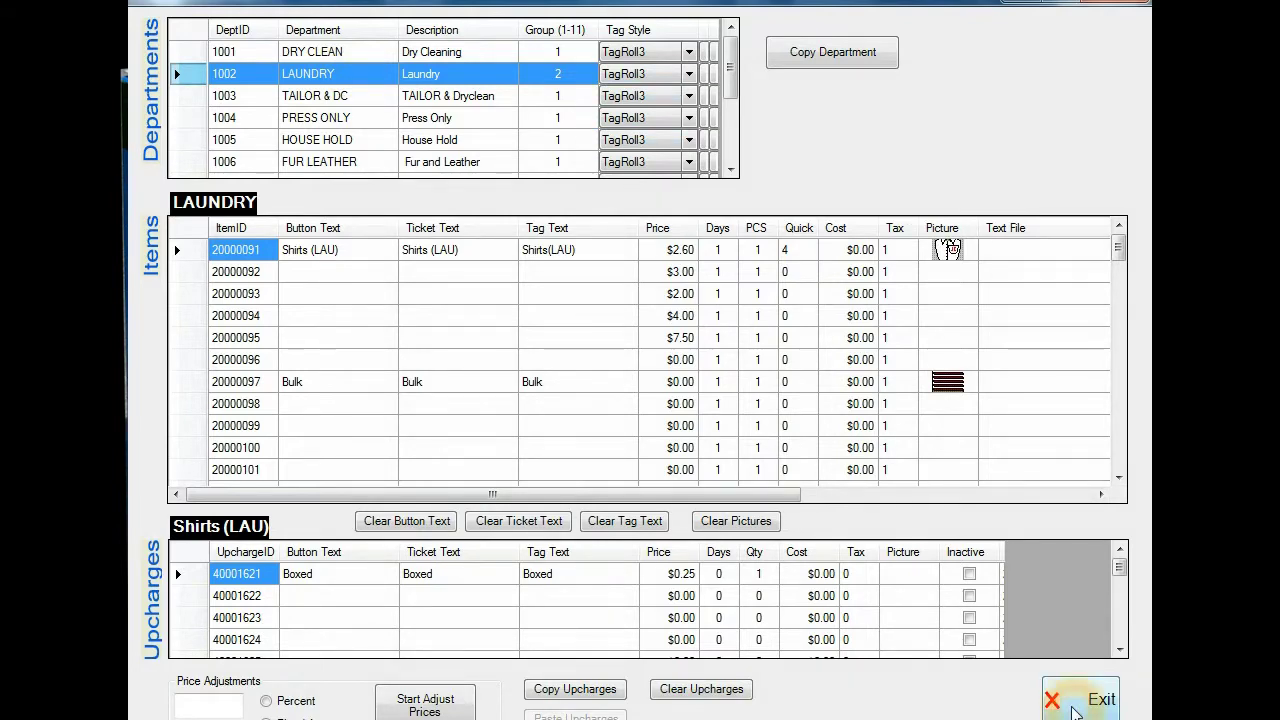
{"action": "left_click", "coordinate": [228, 263]}
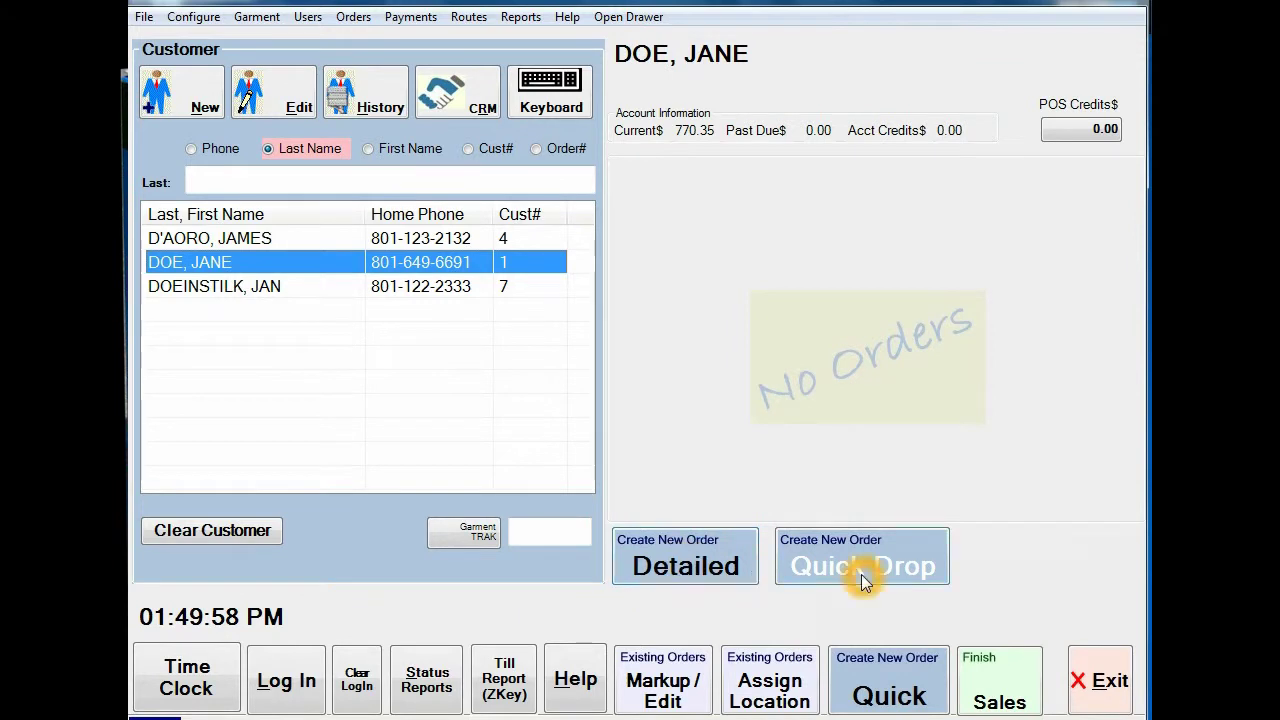
Step: Start a detailed new order with two dry-clean Trousers ($9.60)
{"action": "left_click", "coordinate": [690, 562]}
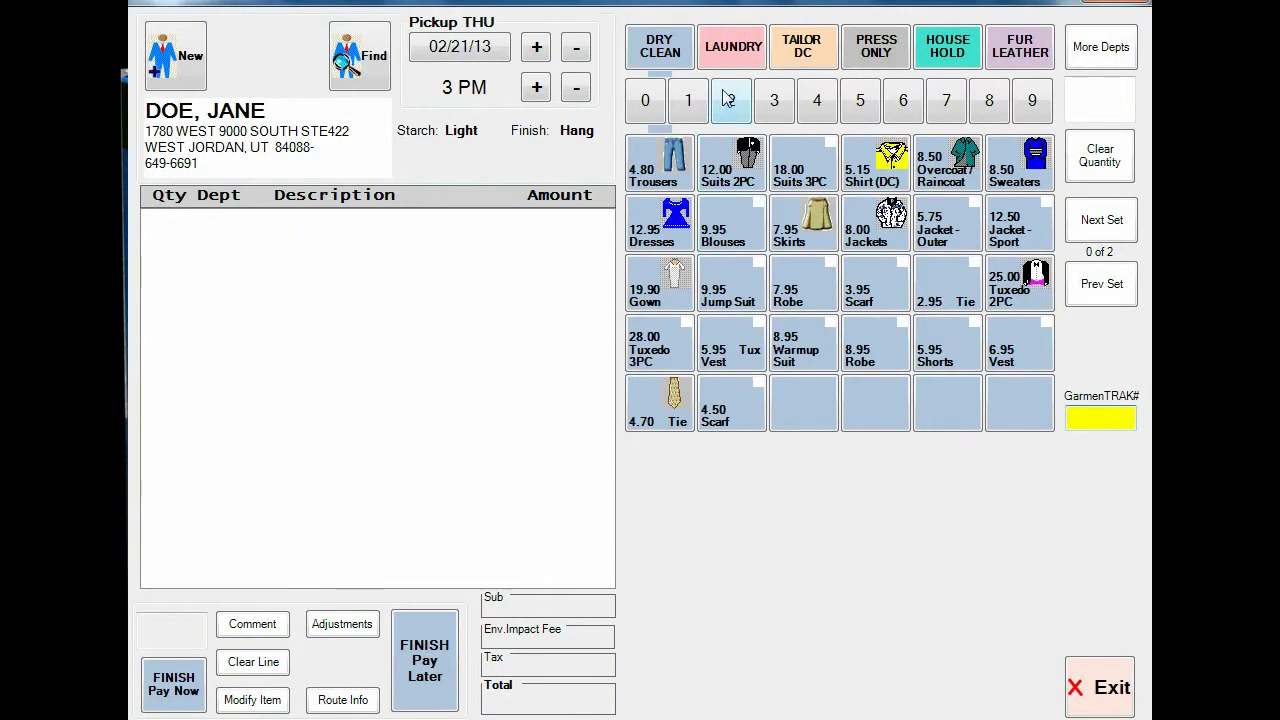
{"action": "left_click", "coordinate": [730, 108]}
{"action": "left_click", "coordinate": [660, 162]}
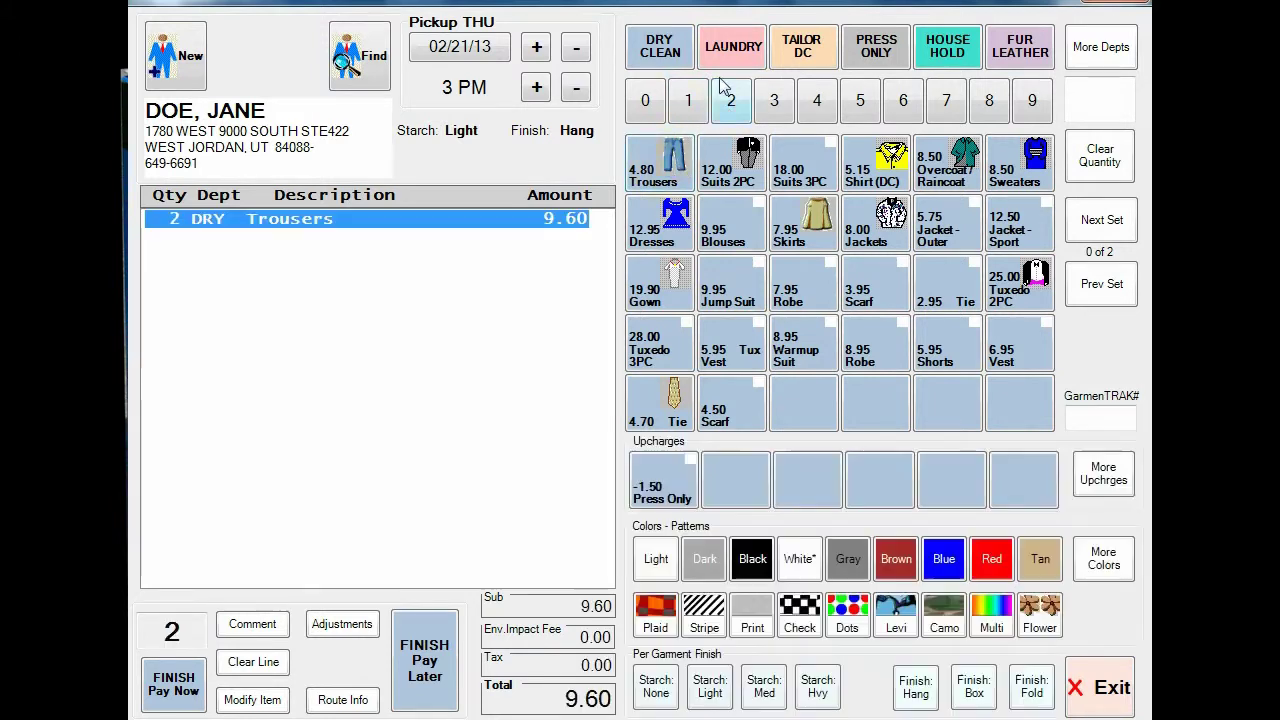
Step: Add two laundry Shirts (LAU) and finish the $14.80 order as pay later
{"action": "left_click", "coordinate": [733, 47]}
{"action": "left_click", "coordinate": [731, 100]}
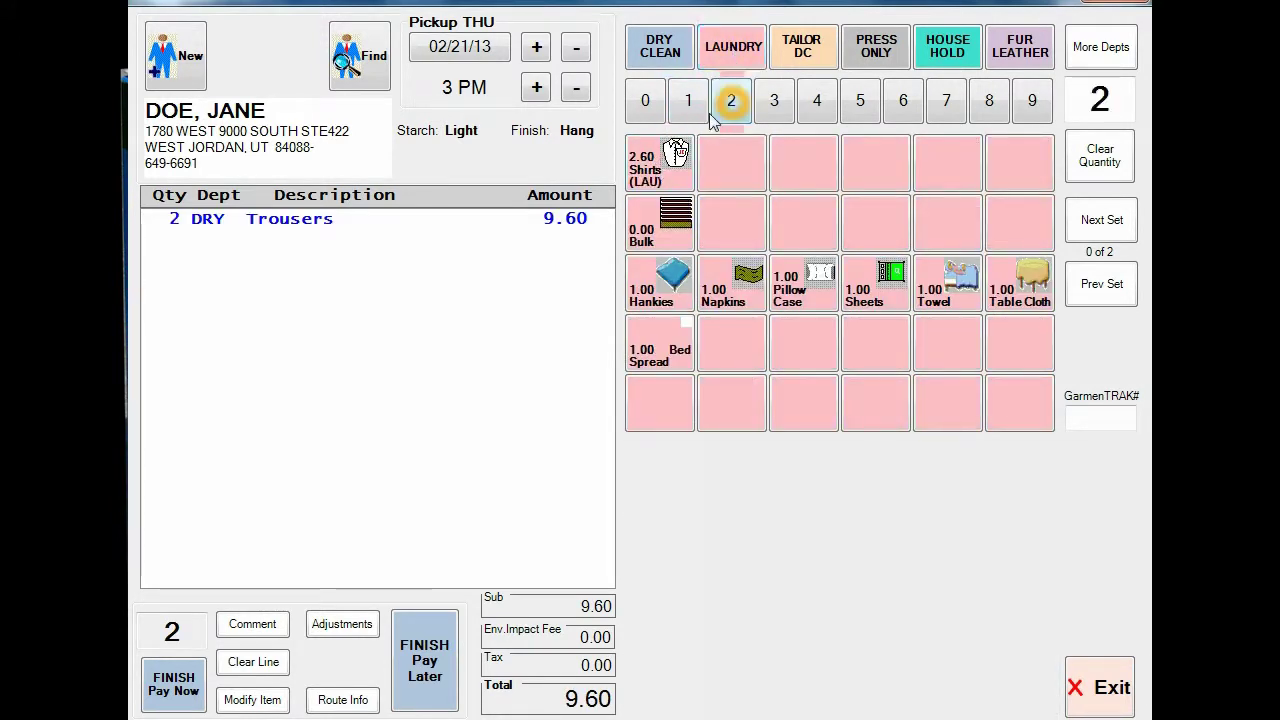
{"action": "left_click", "coordinate": [672, 160]}
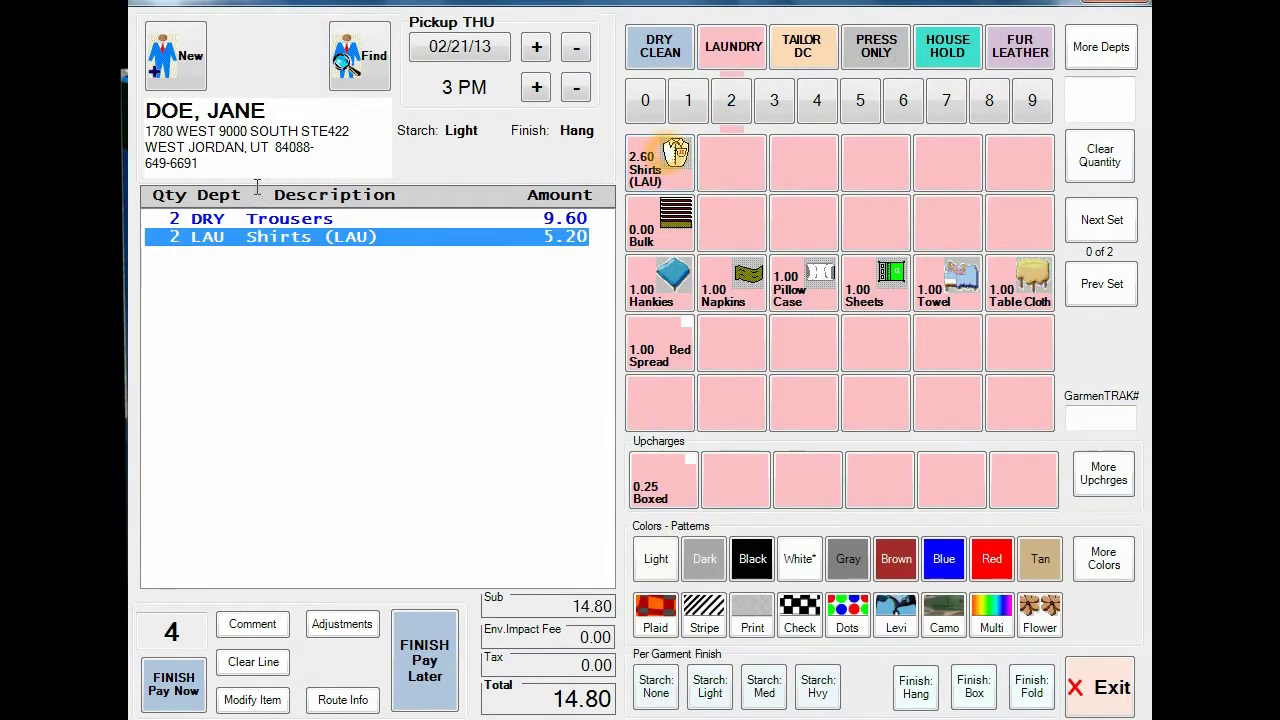
{"action": "left_click", "coordinate": [313, 219]}
{"action": "left_click", "coordinate": [313, 236]}
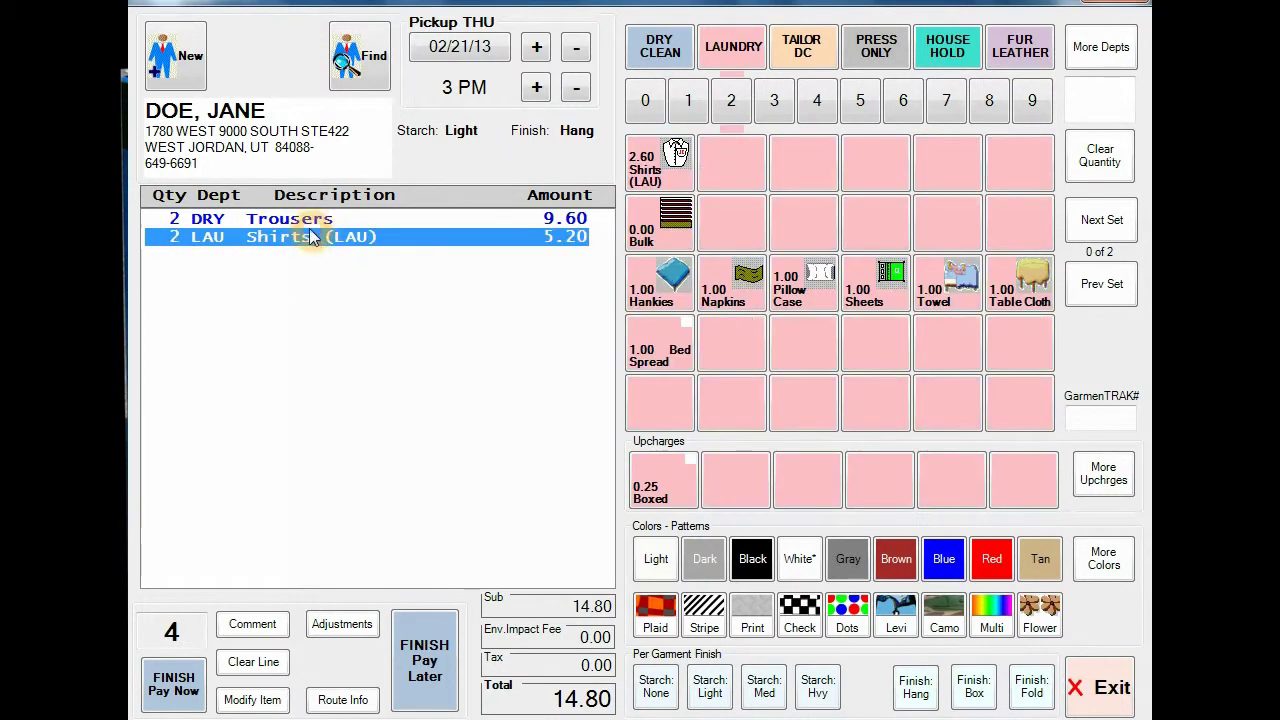
{"action": "left_click", "coordinate": [425, 655]}
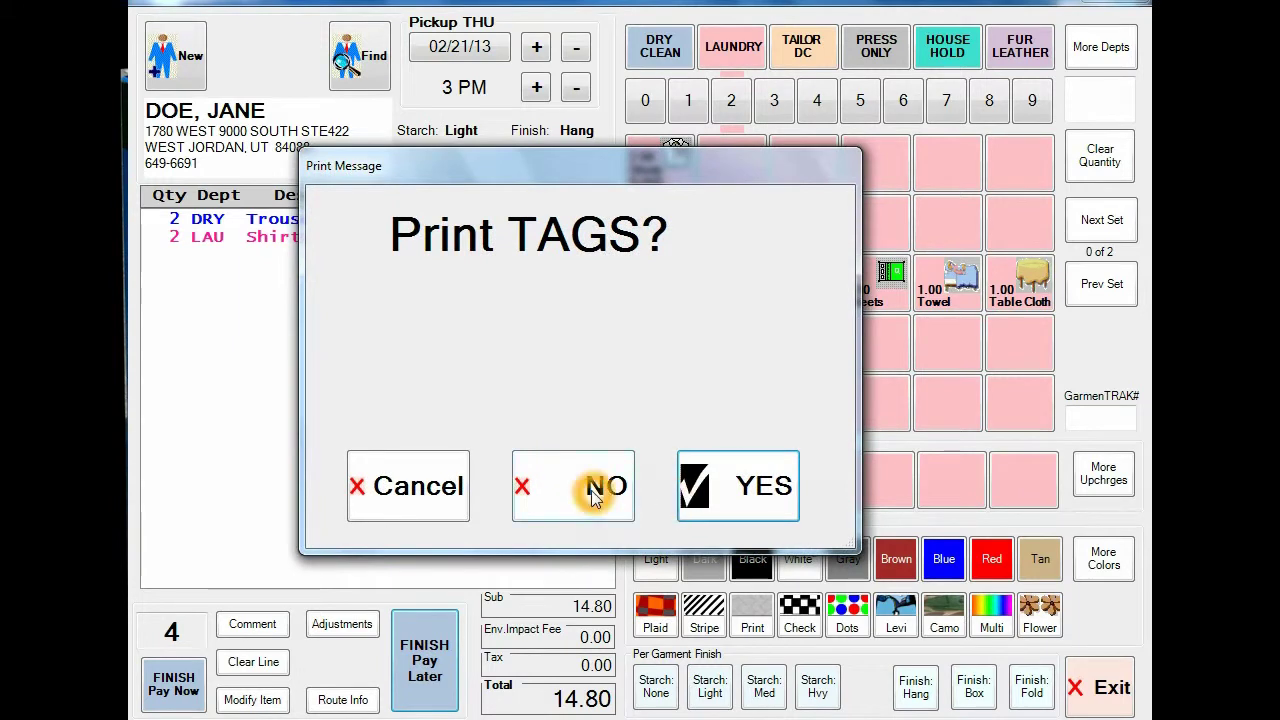
Step: Answer NO to the Print TAGS? prompt
{"action": "left_click", "coordinate": [591, 489]}
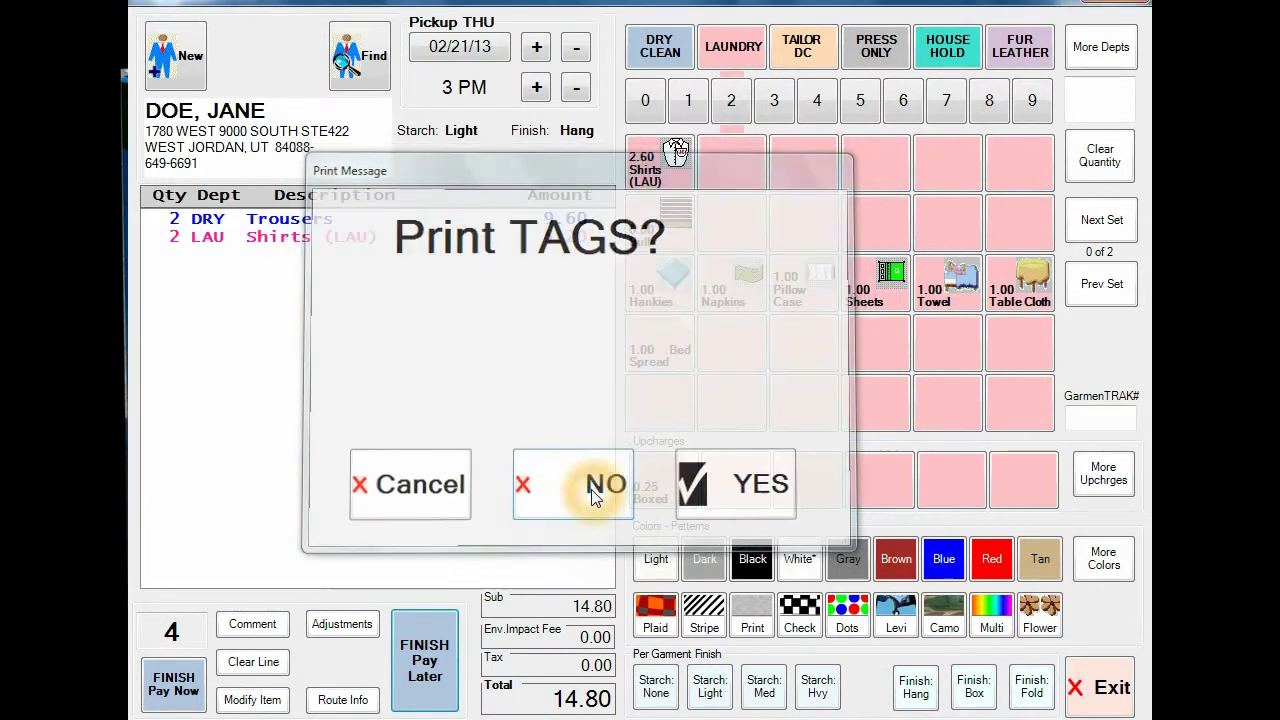